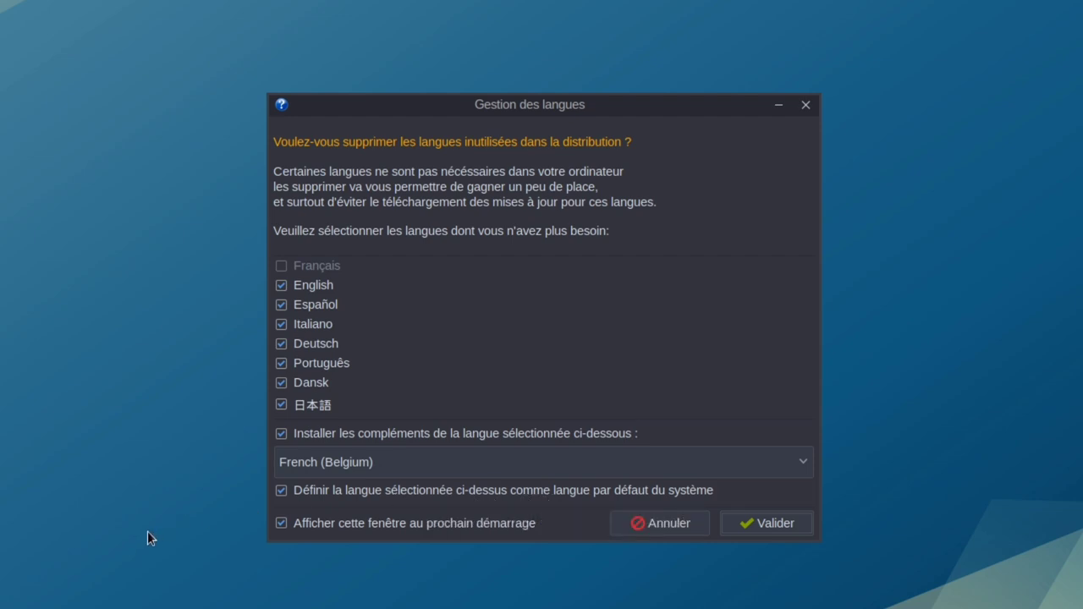
# - Remove the preselected languages with French (Belgium) as system default, disable the language window at next startup, and close the welcome window
pyautogui.click(281, 524)
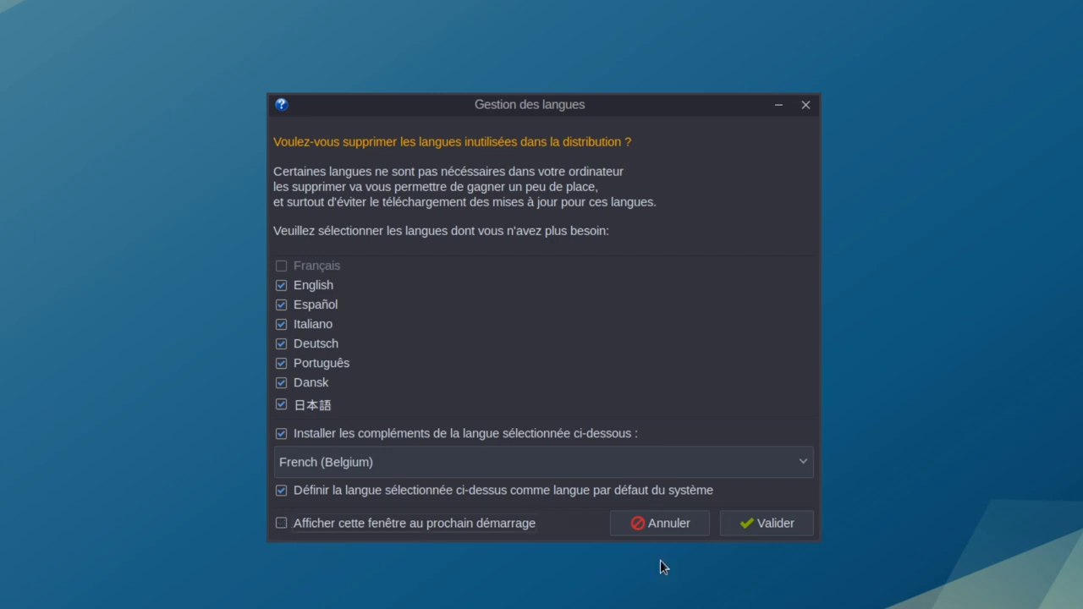
pyautogui.click(797, 529)
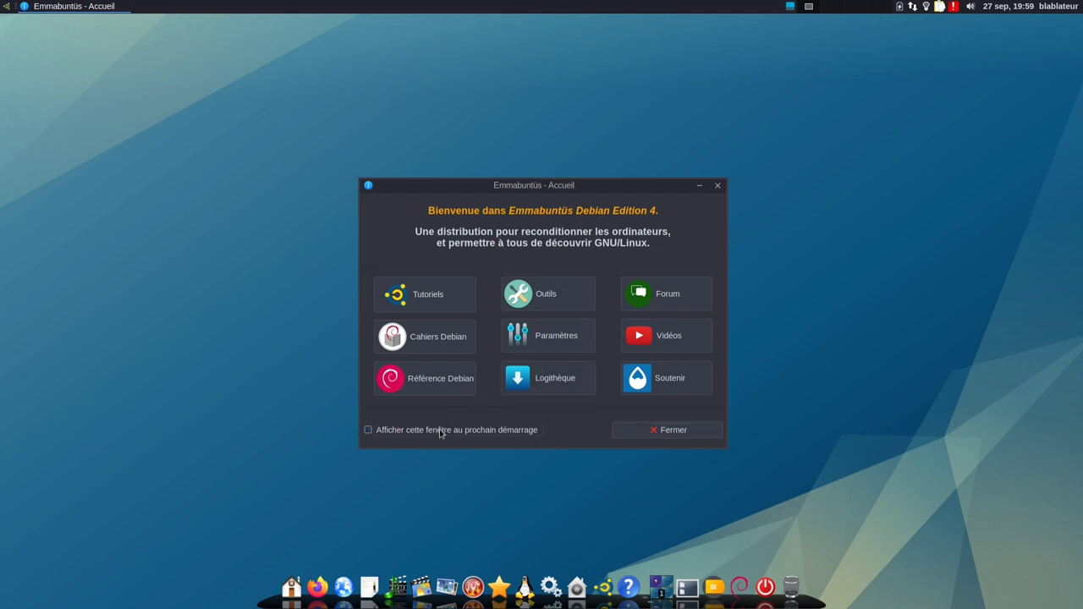
pyautogui.click(639, 437)
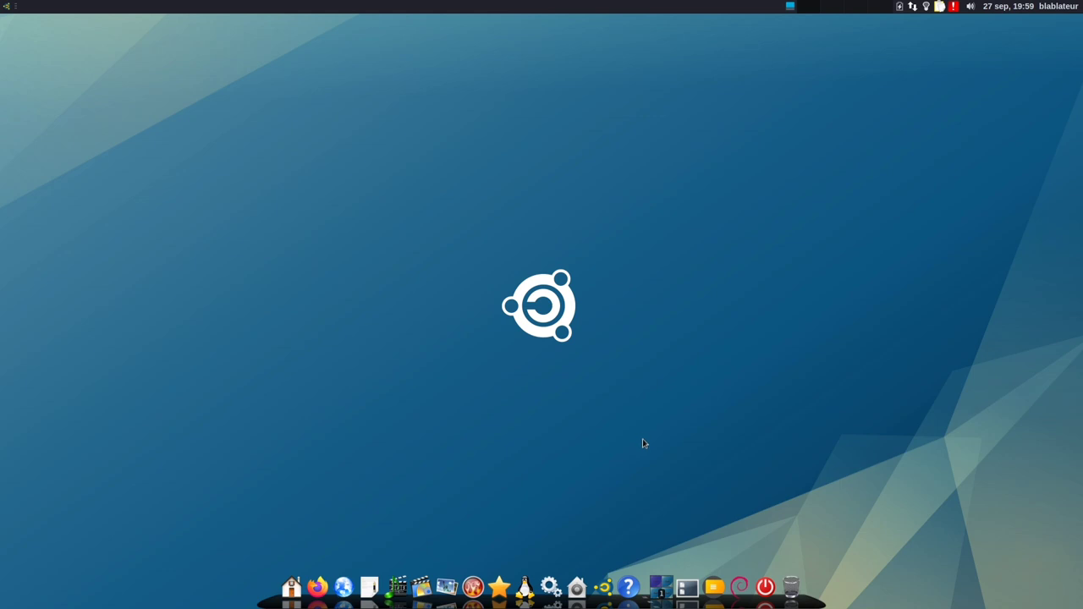
# - Restart the computer and boot the Debian GNU/Linux 11 - Emmabuntus Debian Edition 4 entry
pyautogui.click(765, 580)
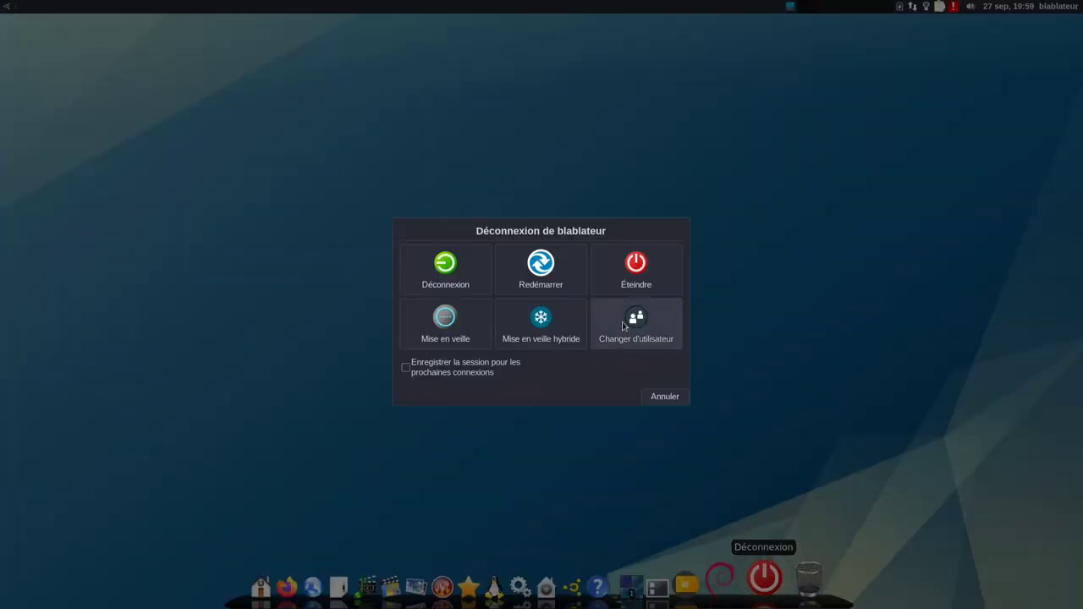
pyautogui.click(534, 281)
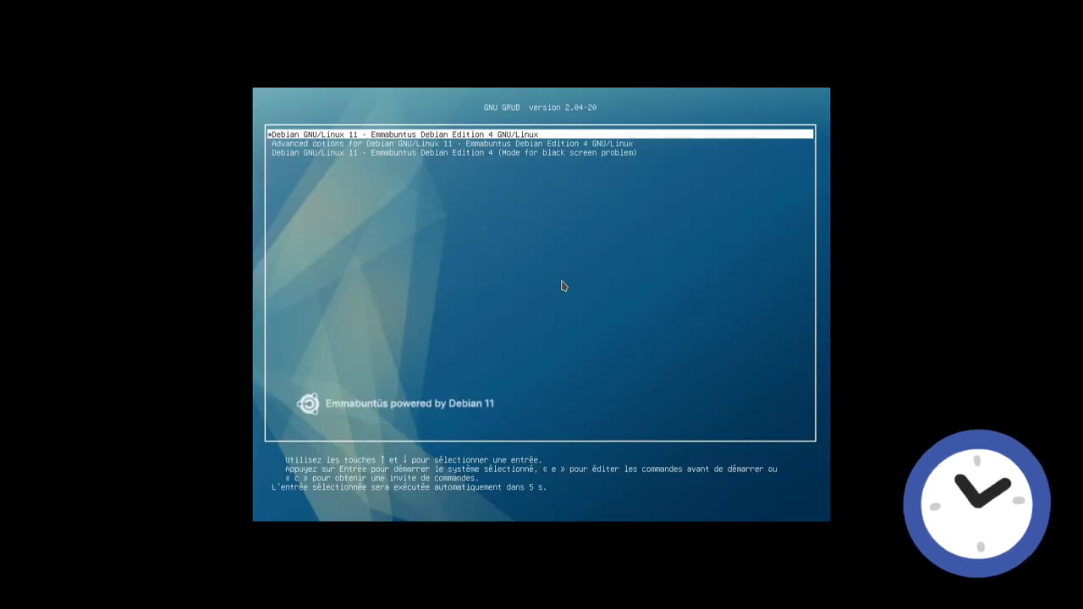
pyautogui.press('Return')
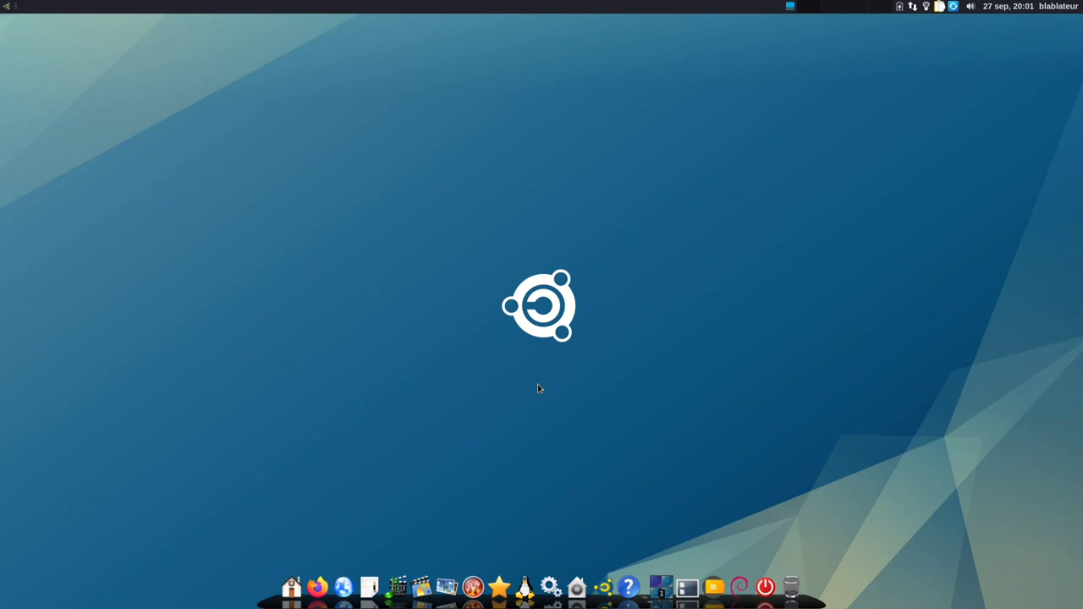
# - Search the applications for "emma", review the Emmabuntüs - Bureau desktop configuration options, and leave them without applying changes
pyautogui.click(6, 7)
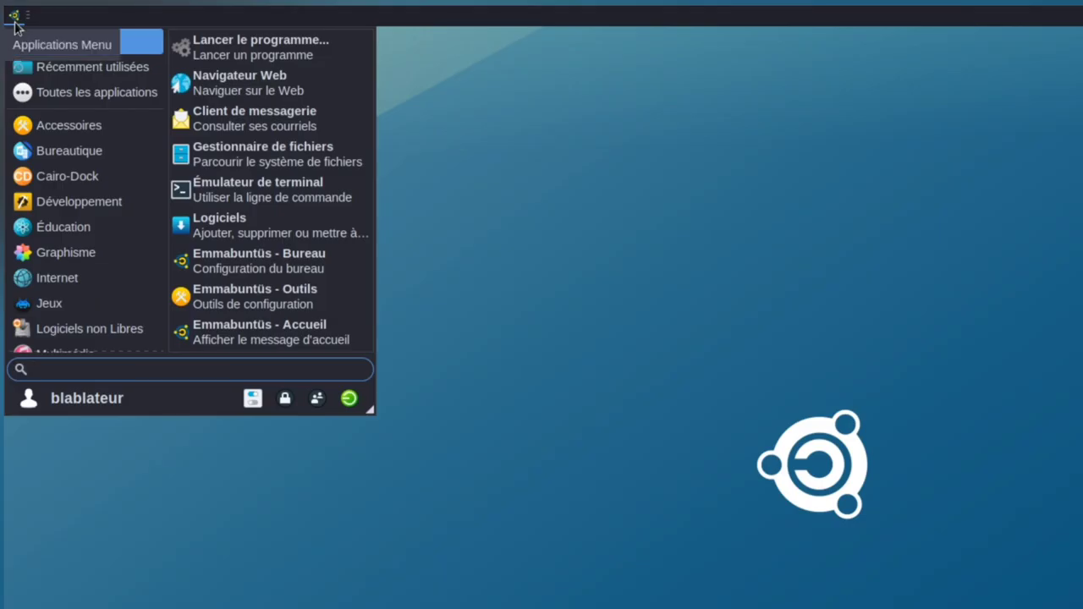
pyautogui.write('e')
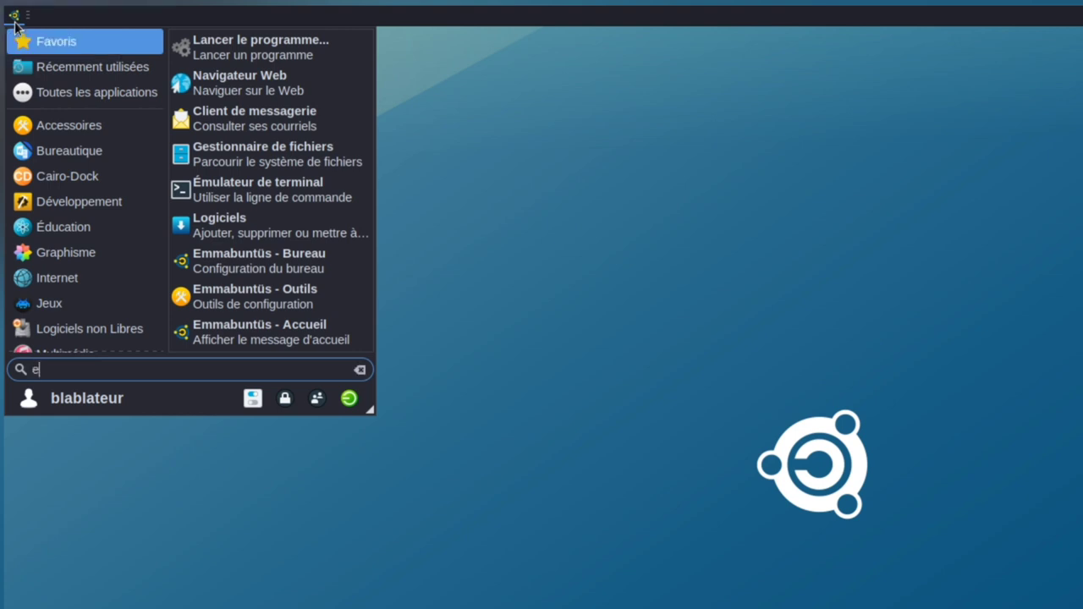
pyautogui.write('mma')
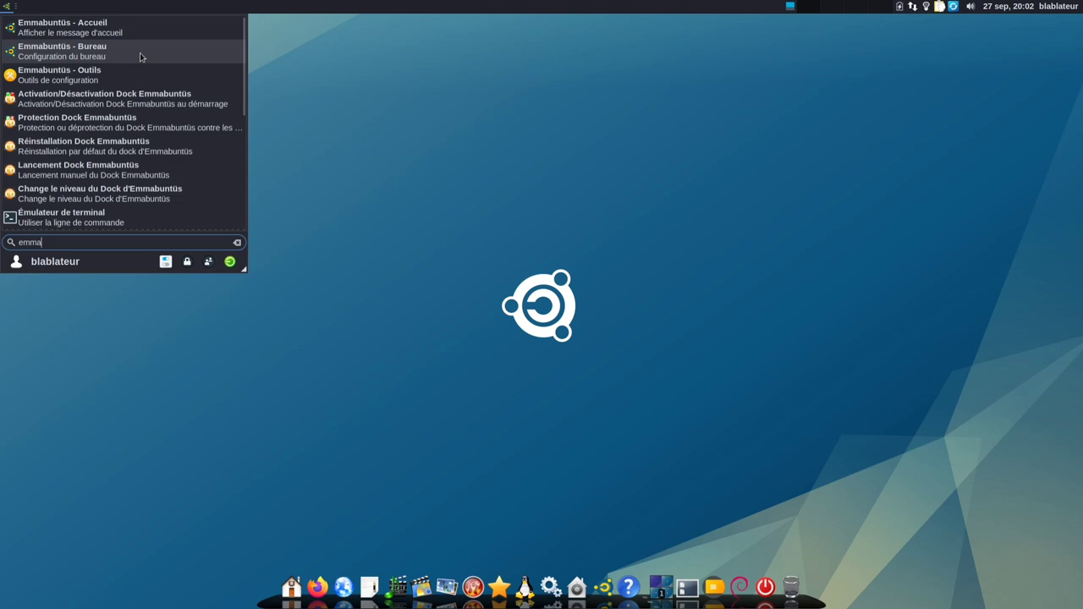
pyautogui.click(140, 56)
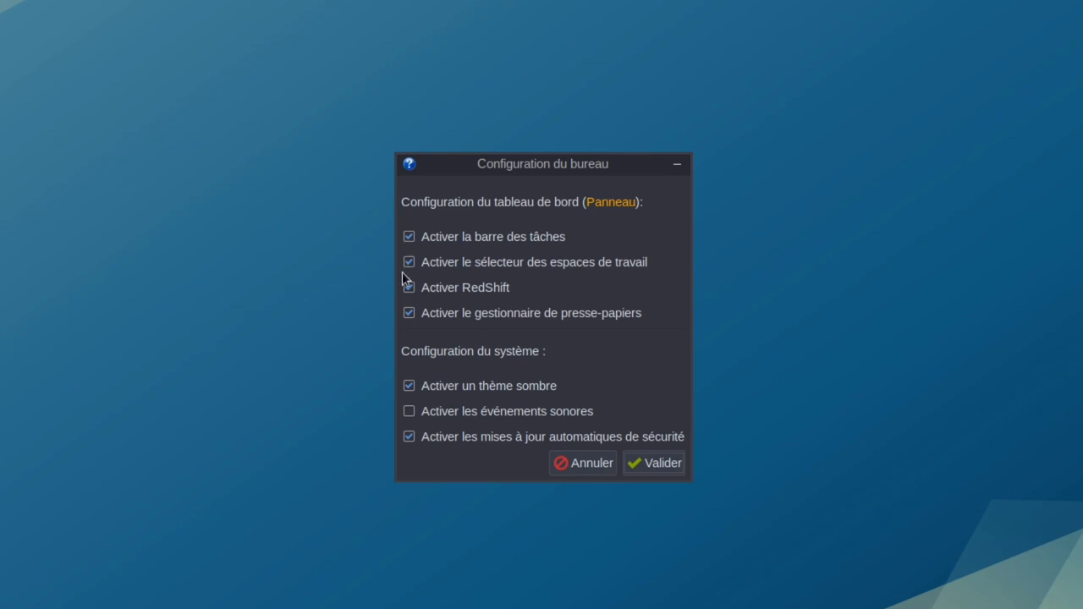
pyautogui.click(575, 462)
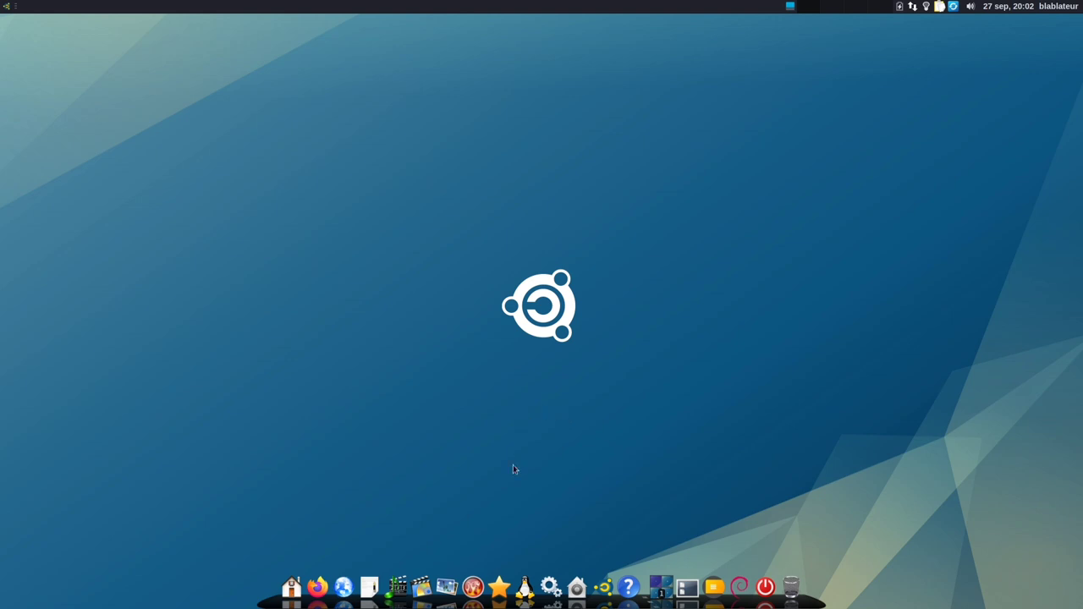
# - Search the applications for "dock" and examine the dock management tools in the Cairo-Dock category
pyautogui.click(6, 6)
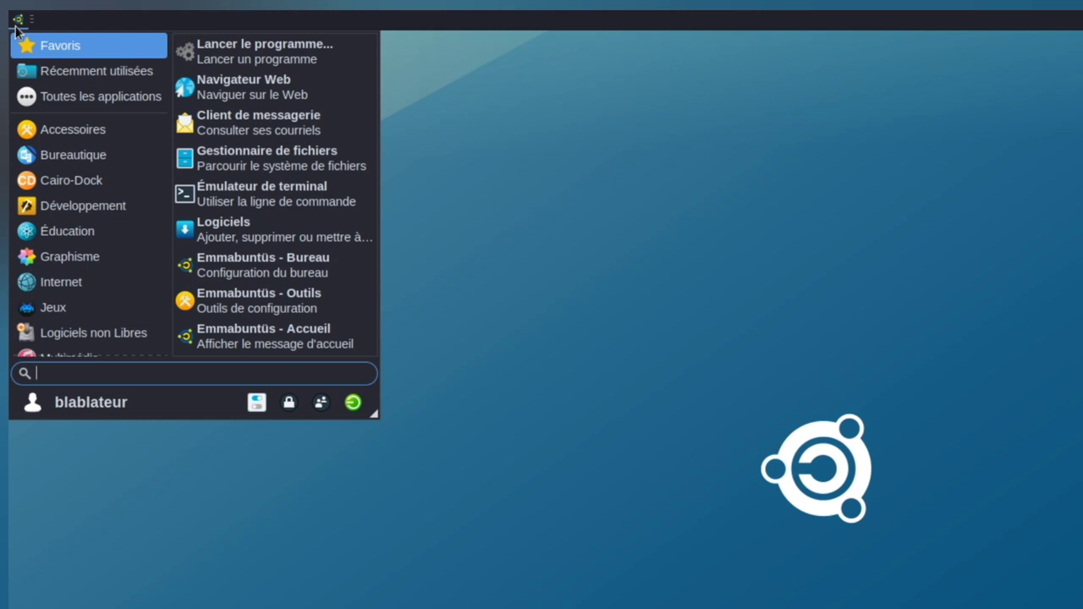
pyautogui.write('dock')
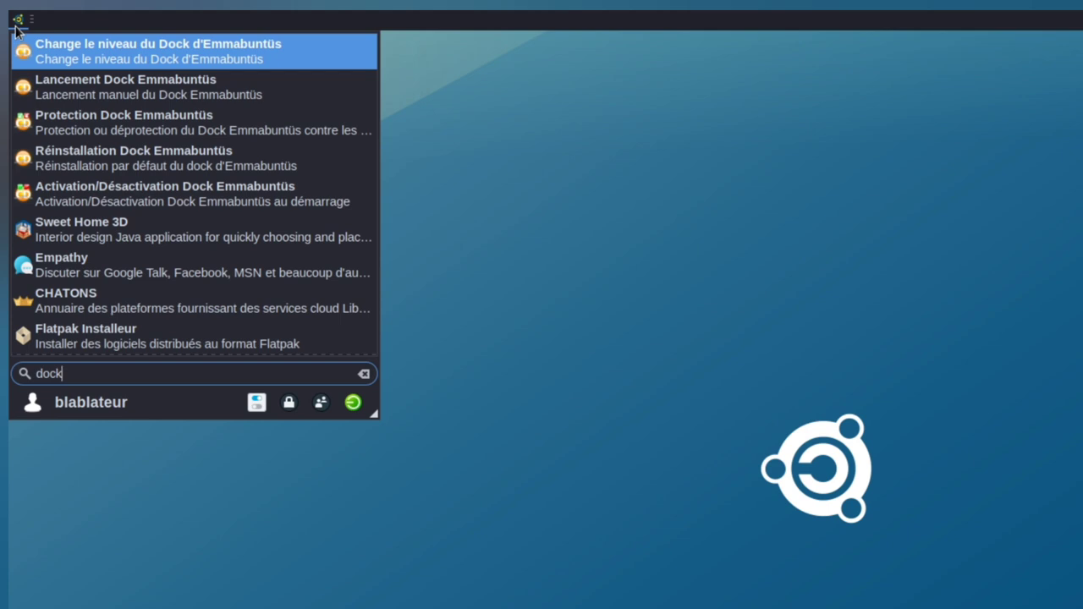
pyautogui.click(82, 548)
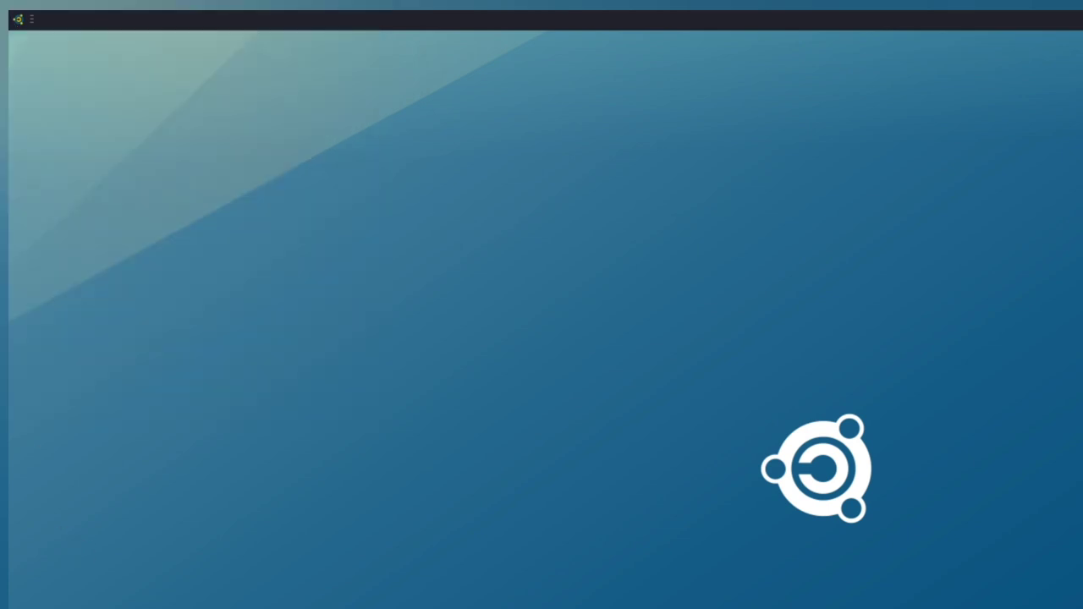
pyautogui.click(18, 19)
pyautogui.click(70, 183)
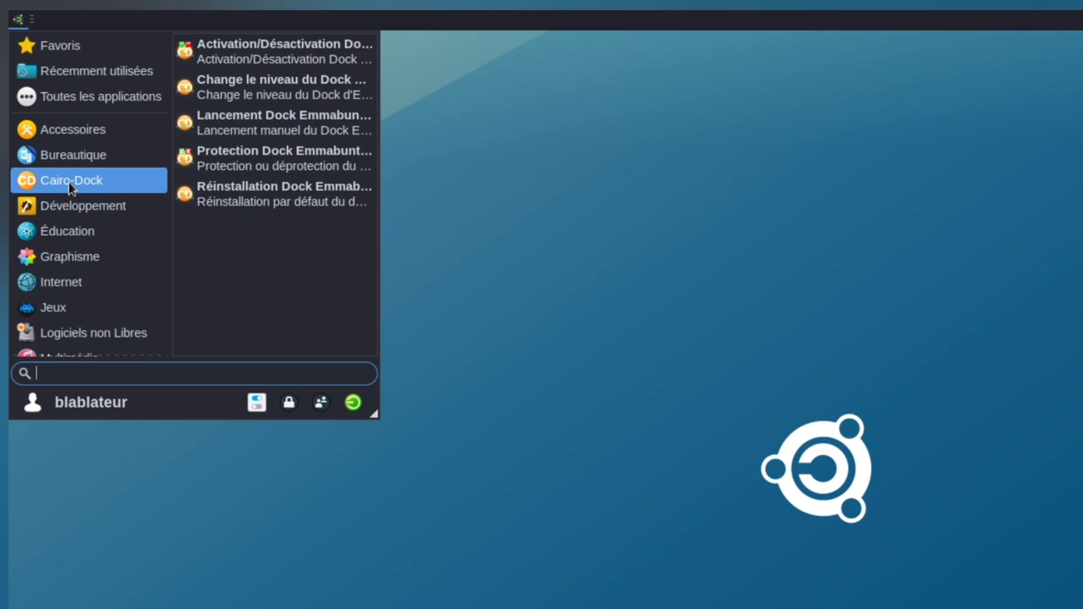
pyautogui.click(1071, 363)
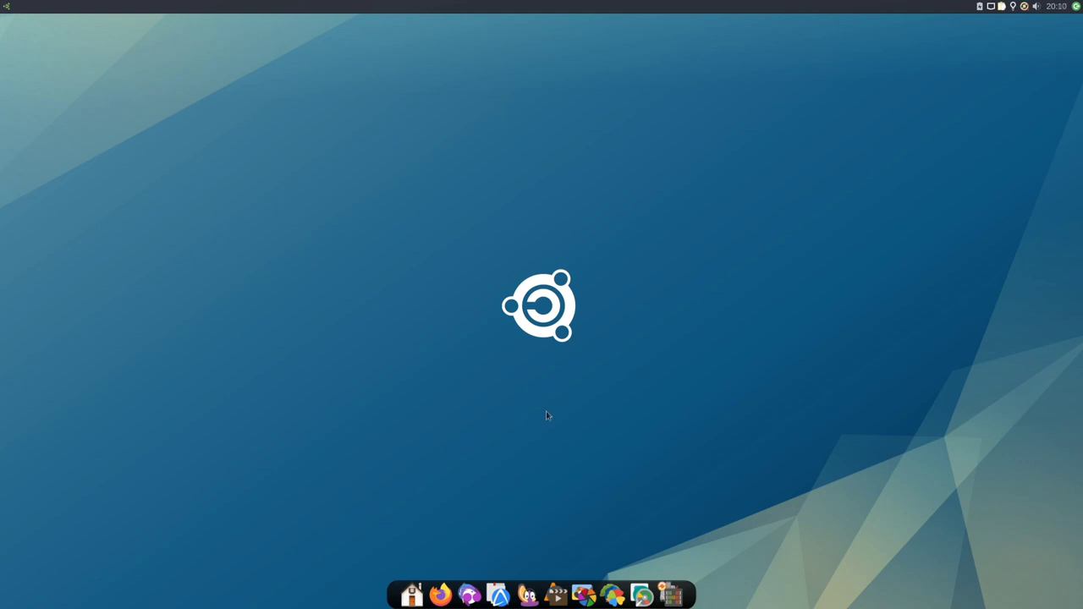
# - Find Emmabuntüs - Outils by searching for "emma", examine its system management tools, and close it
pyautogui.click(7, 7)
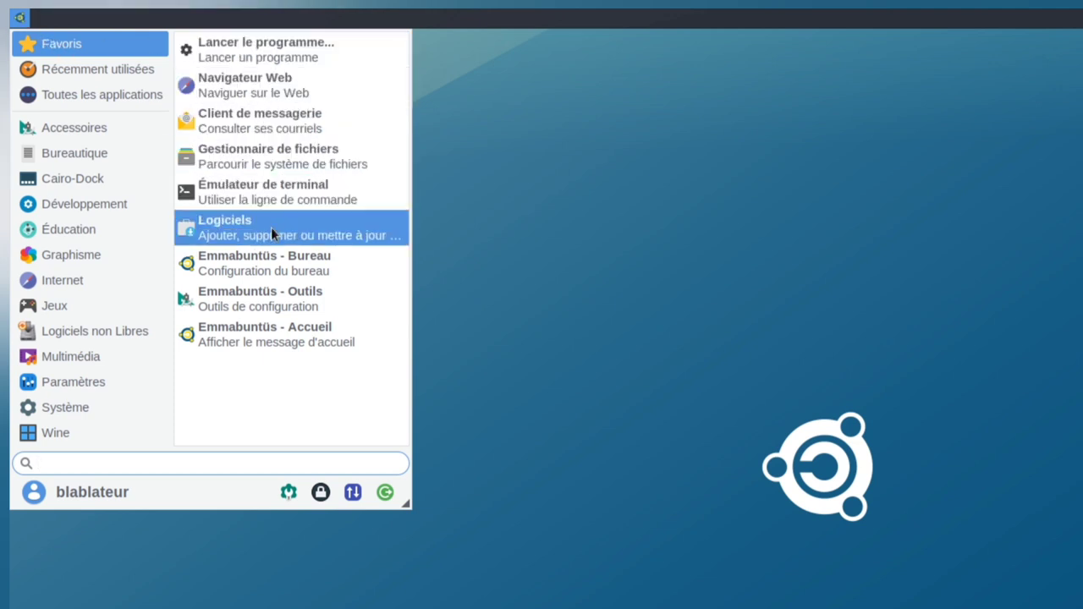
pyautogui.click(240, 298)
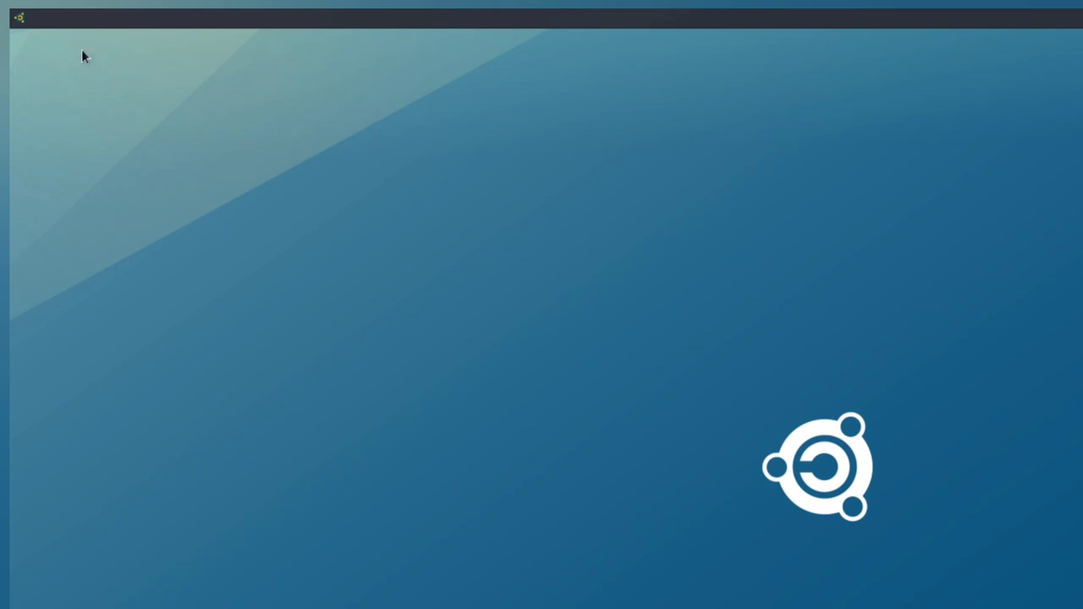
pyautogui.click(19, 19)
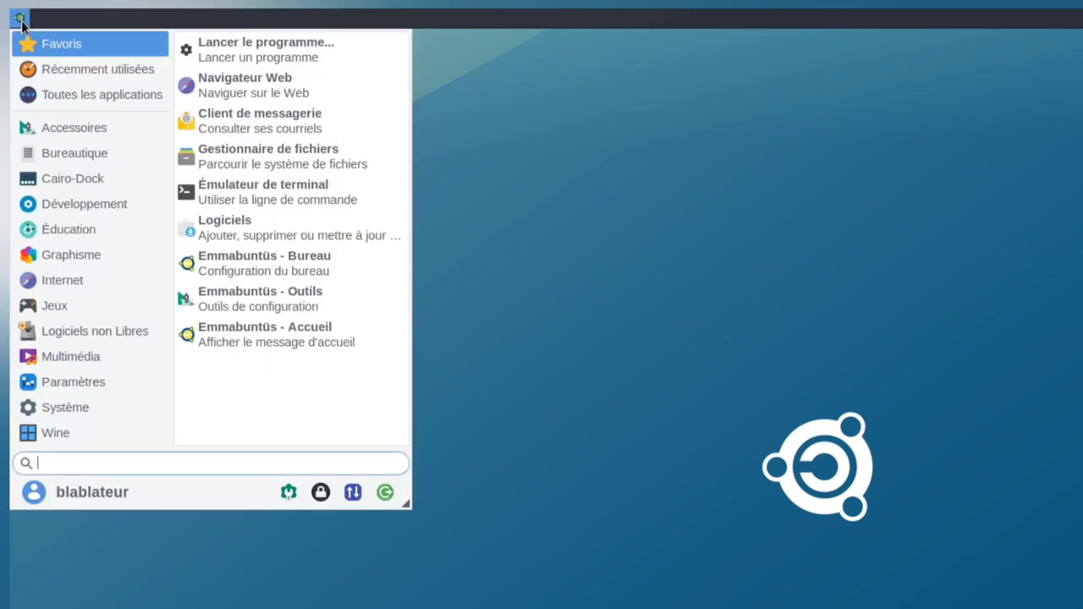
pyautogui.write('emma')
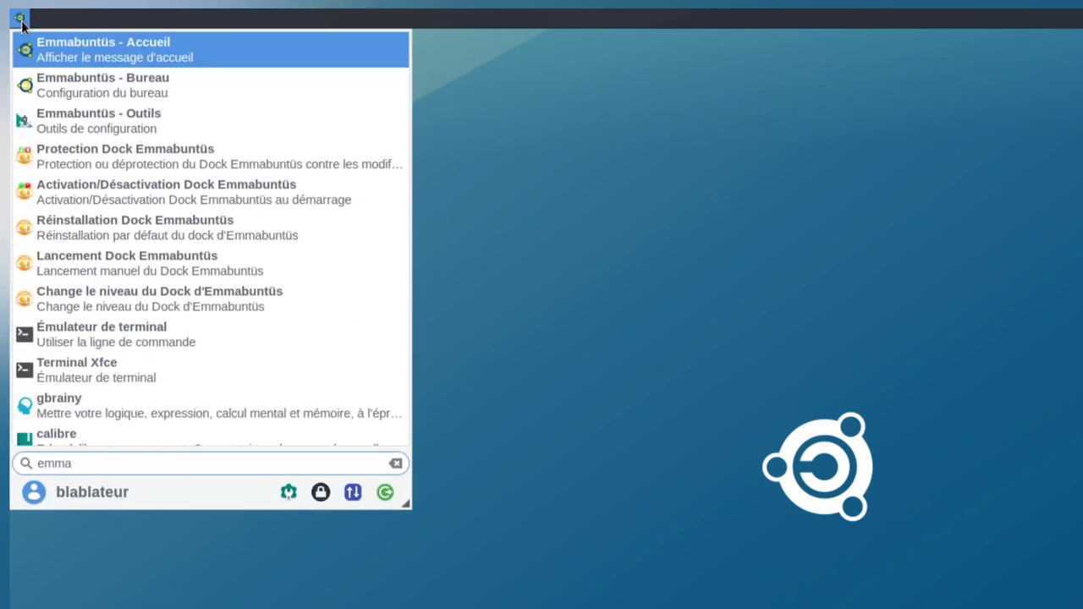
pyautogui.click(219, 126)
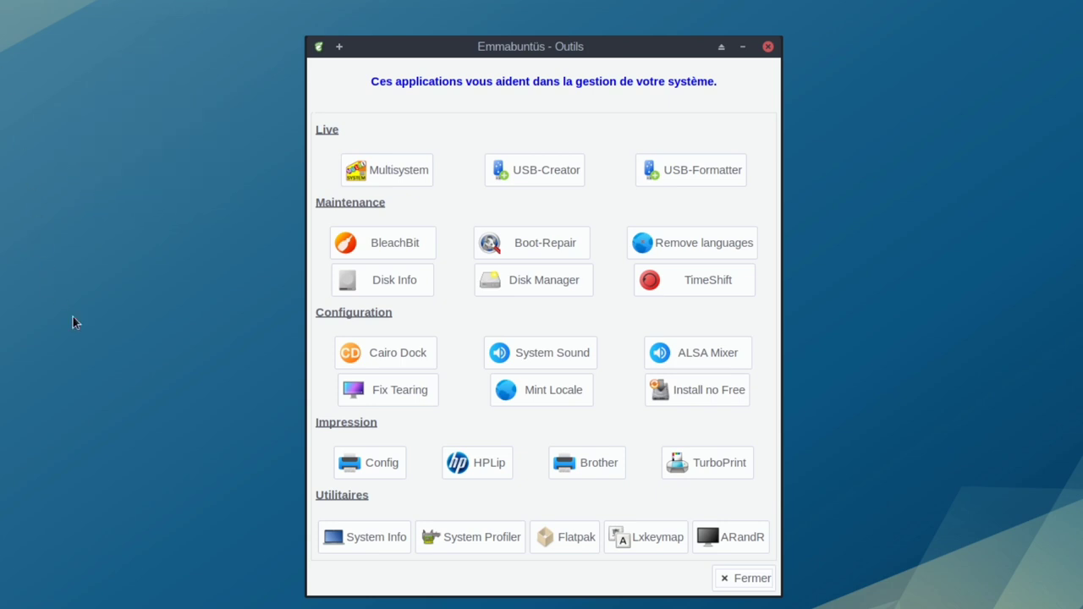
pyautogui.click(747, 579)
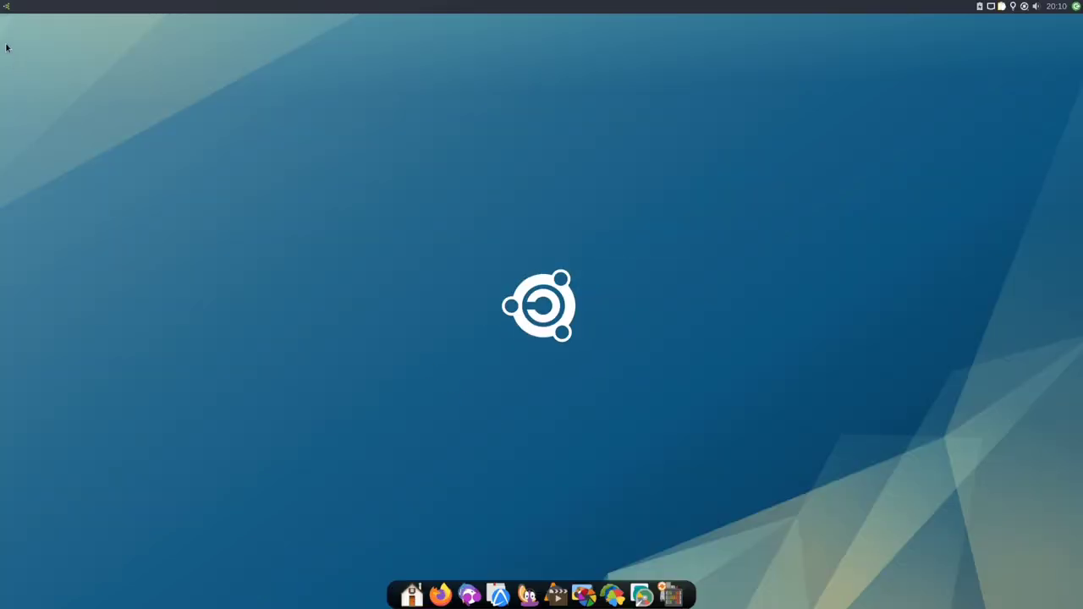
# - Examine the available styles and icon themes in the Apparence settings, and return to the settings overview
pyautogui.click(6, 6)
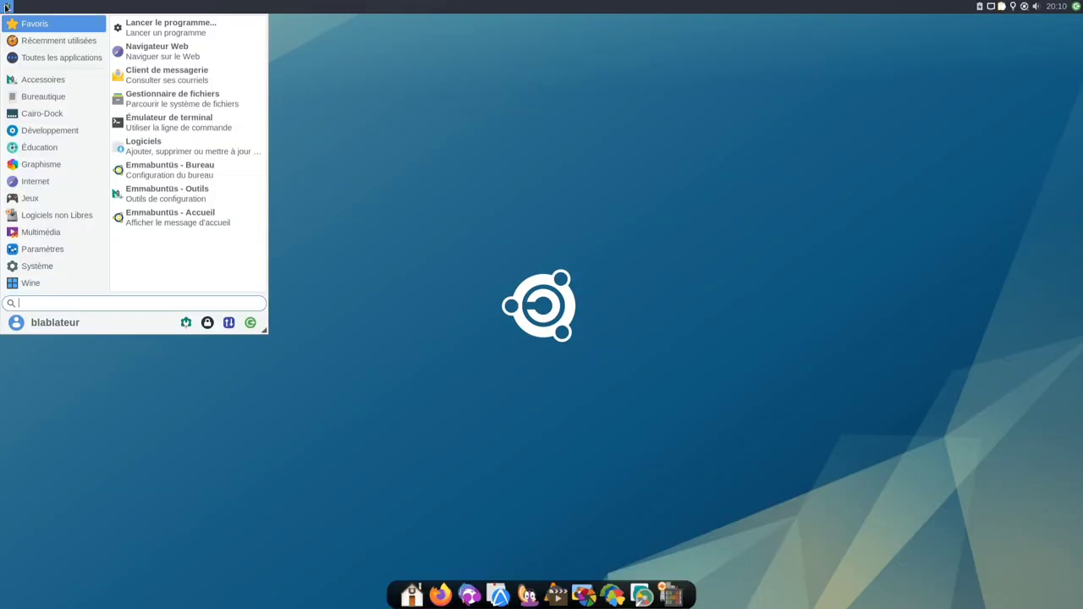
pyautogui.click(187, 322)
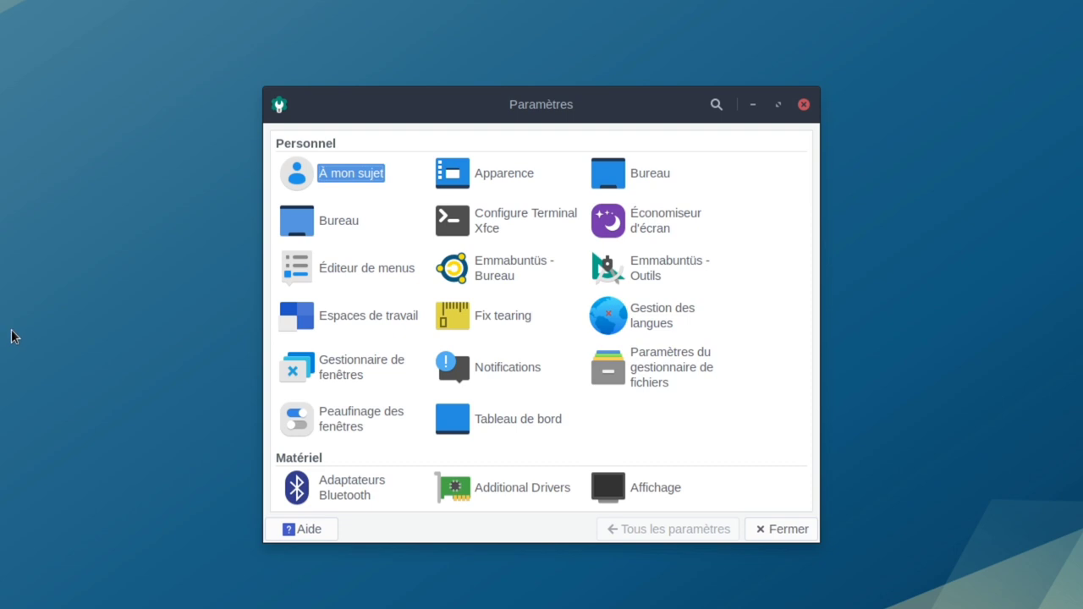
pyautogui.click(496, 175)
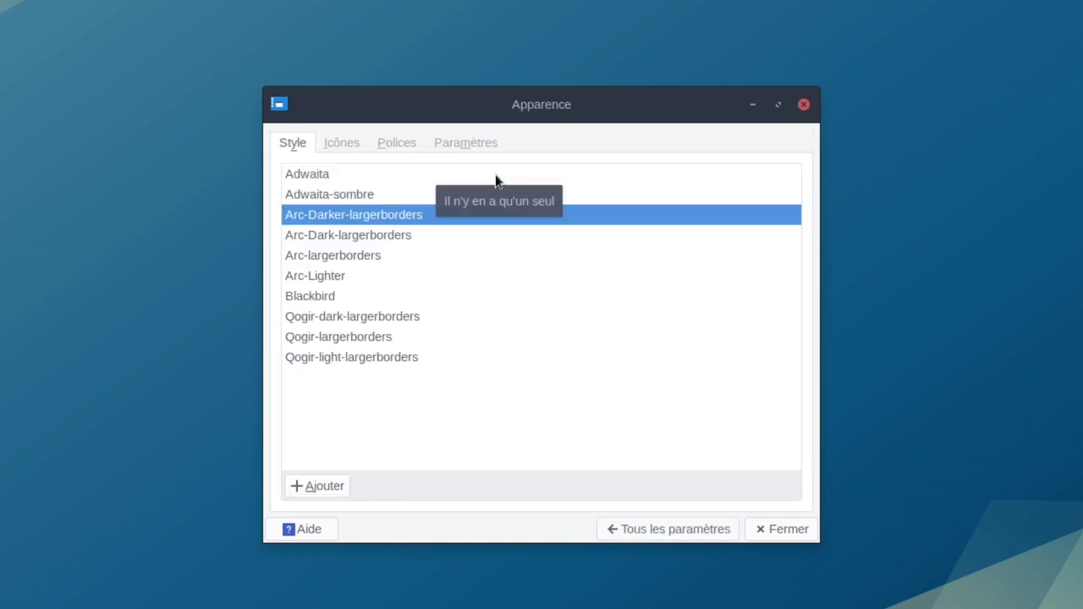
pyautogui.click(347, 145)
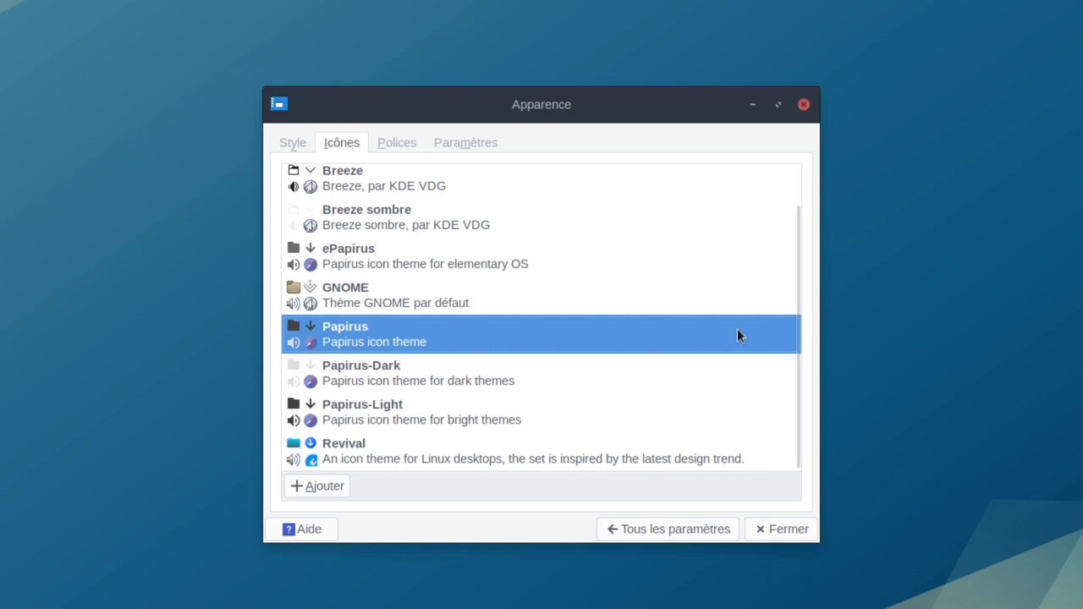
pyautogui.click(682, 531)
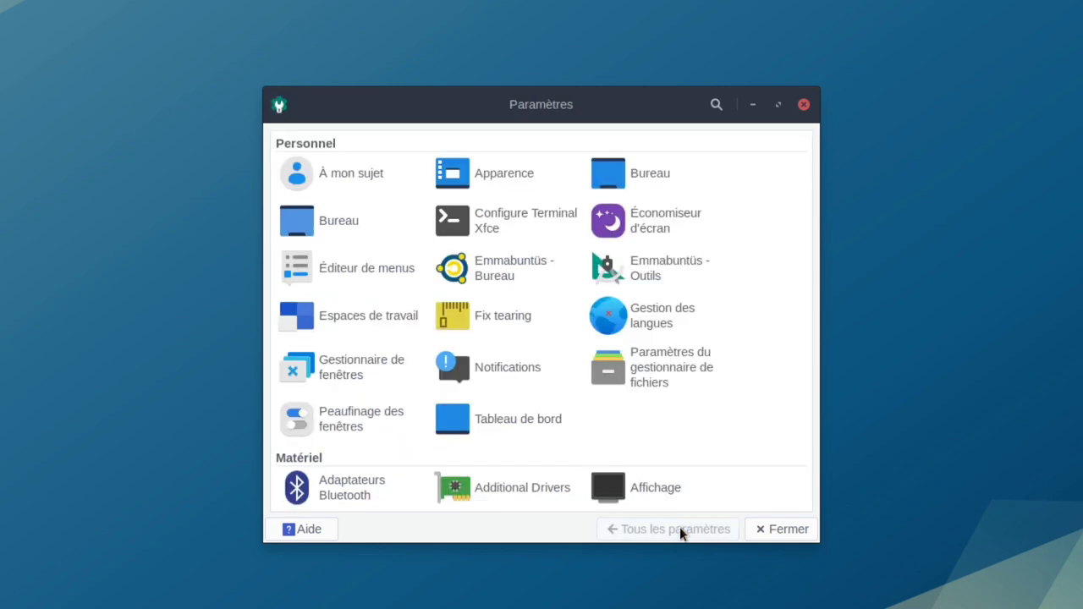
# - Examine the window manager's style settings, and close the settings window
pyautogui.click(365, 374)
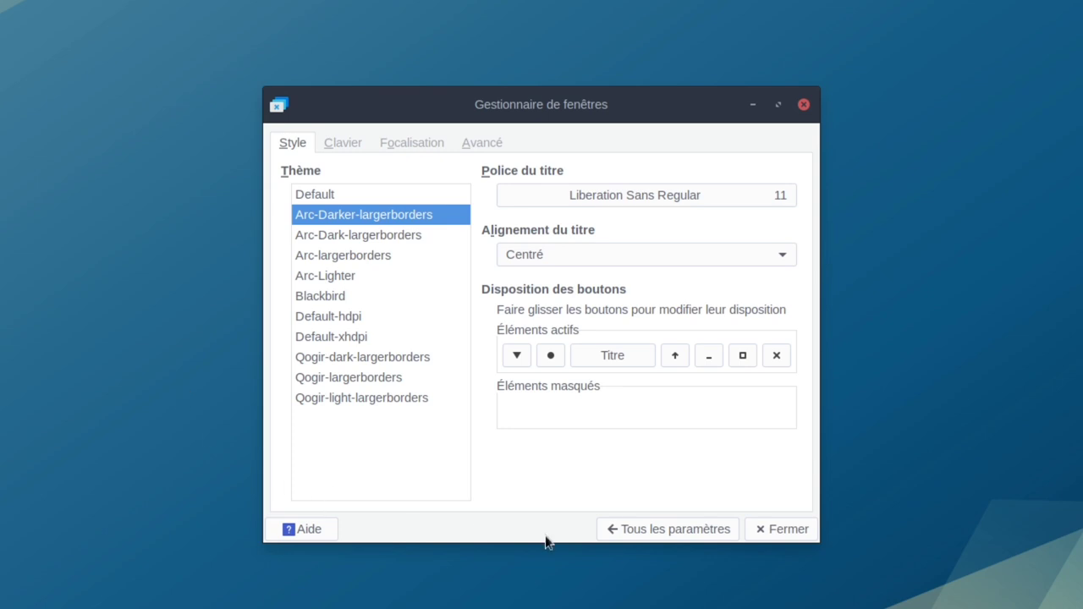
pyautogui.click(633, 533)
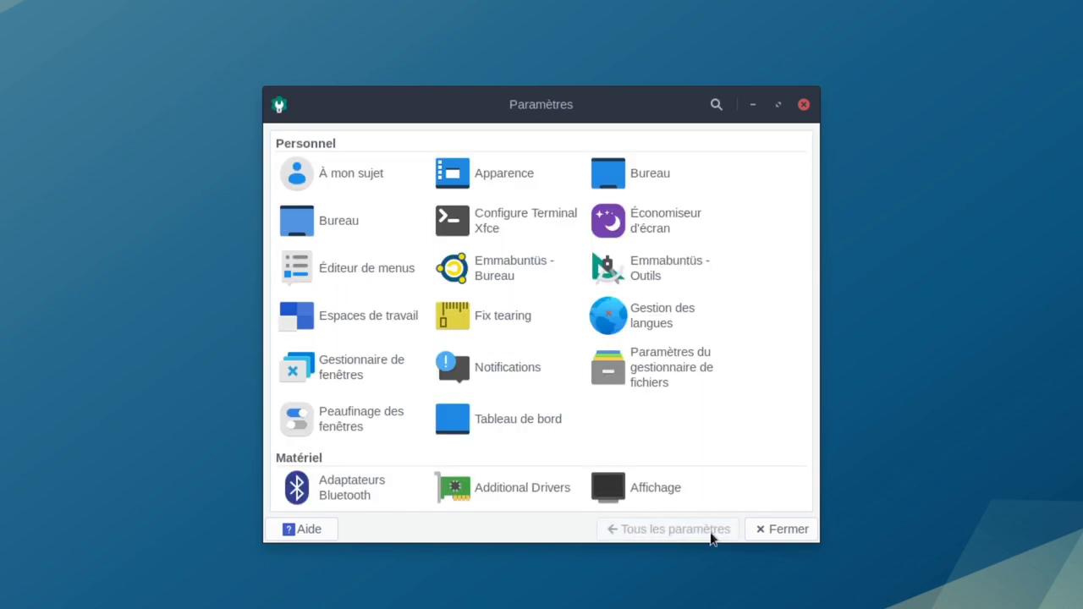
pyautogui.click(775, 531)
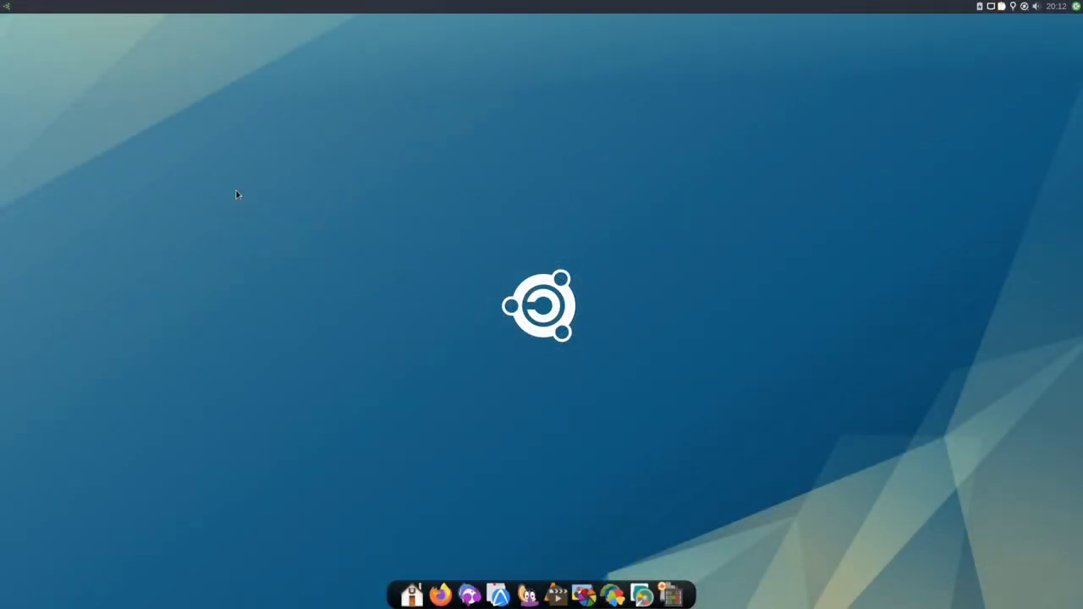
# - Examine the preinstalled applications in each category of the application menu, from Accessoires through Wine, and close the menu
pyautogui.click(6, 7)
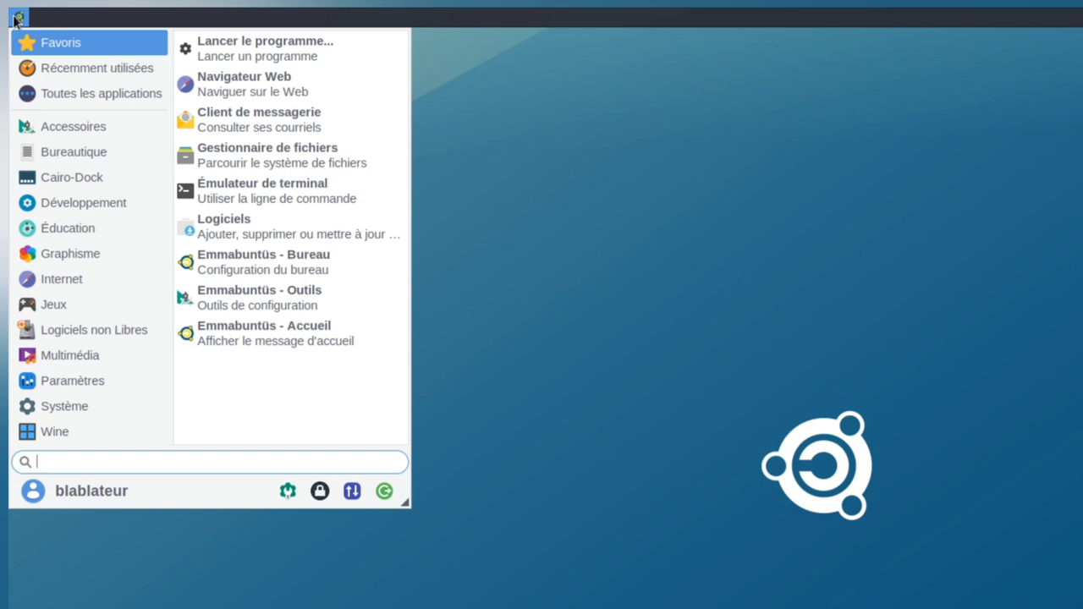
pyautogui.click(62, 133)
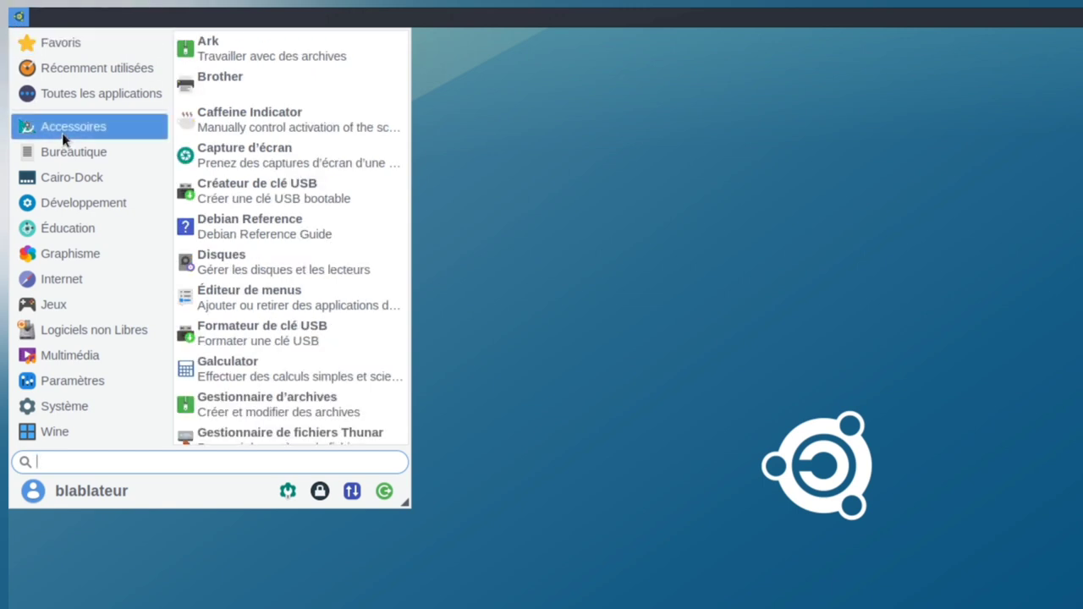
pyautogui.click(73, 154)
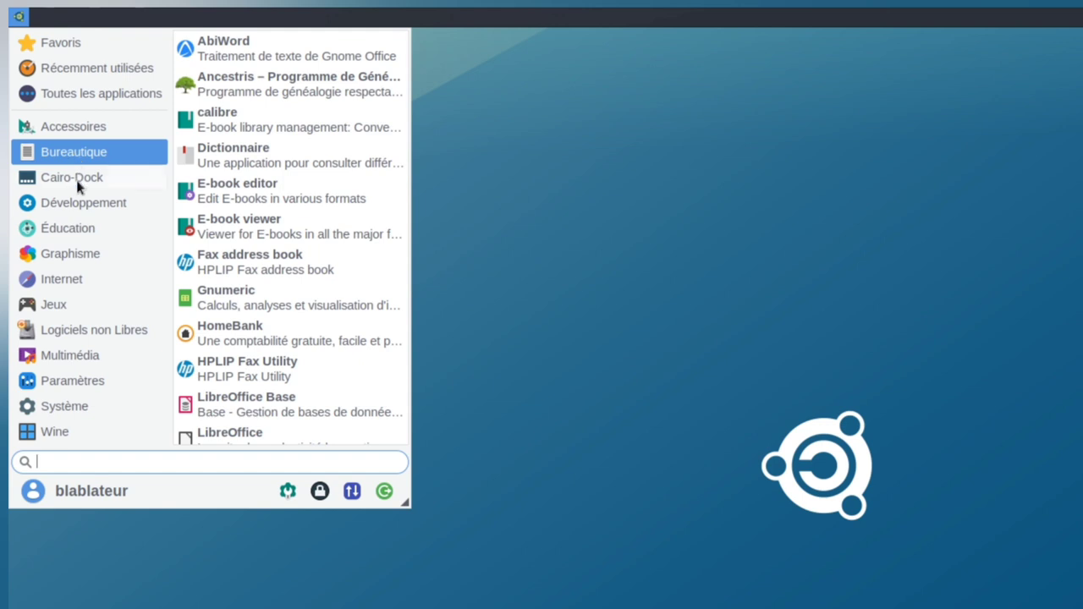
pyautogui.click(78, 179)
pyautogui.click(82, 201)
pyautogui.click(71, 226)
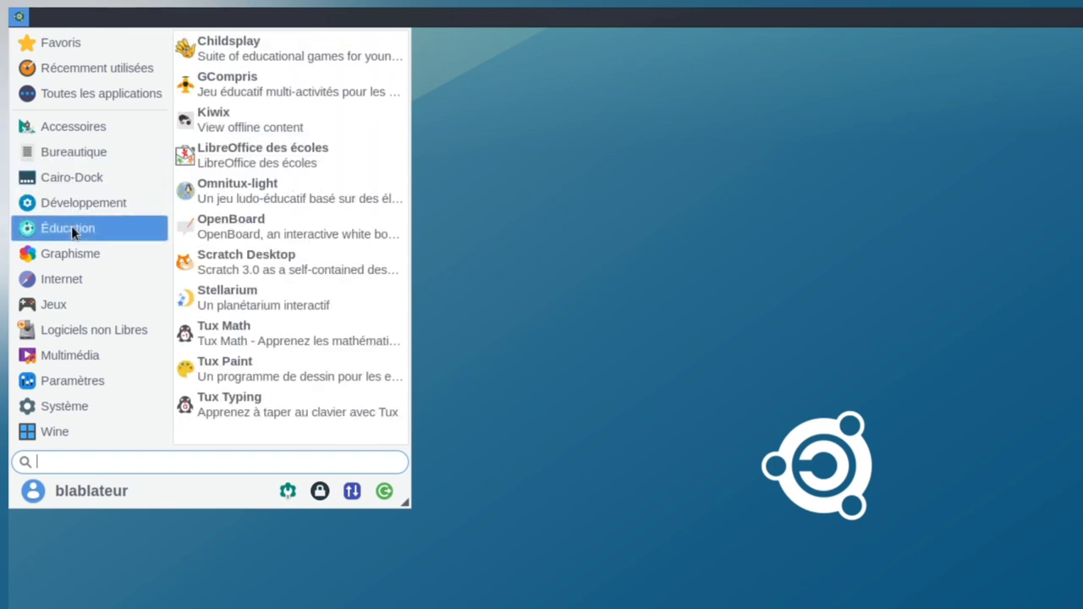
pyautogui.click(71, 255)
pyautogui.click(64, 279)
pyautogui.click(53, 305)
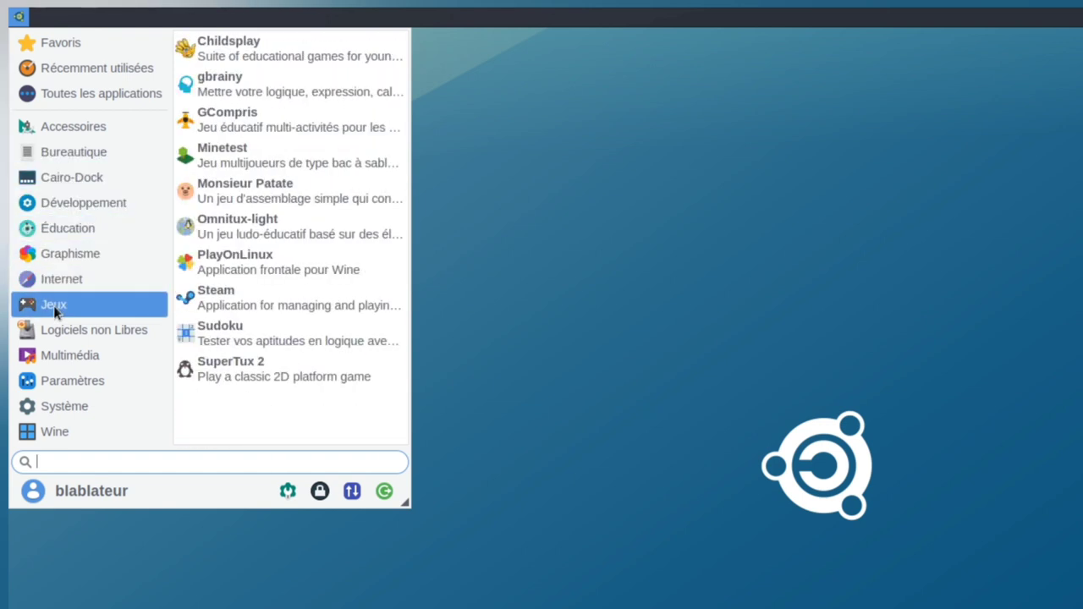
pyautogui.click(64, 329)
pyautogui.click(60, 353)
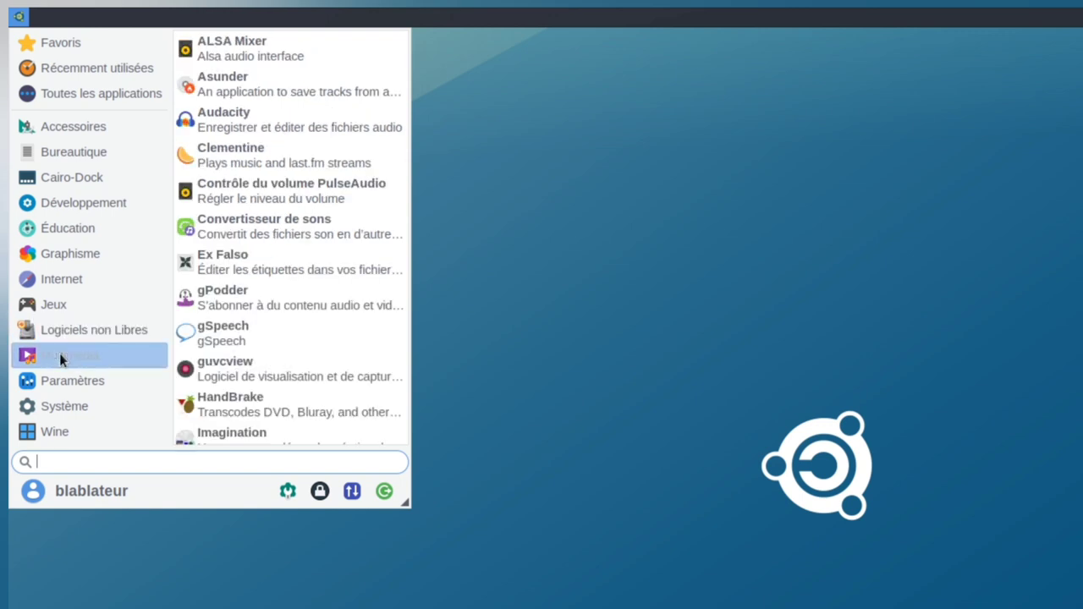
pyautogui.click(69, 380)
pyautogui.click(63, 404)
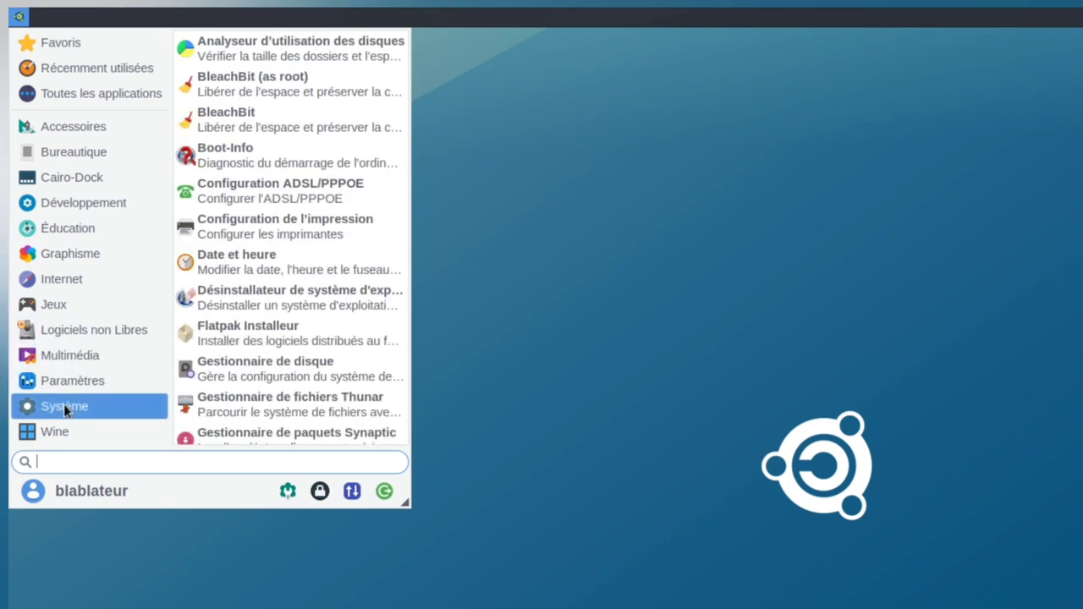
pyautogui.click(72, 428)
pyautogui.press('Escape')
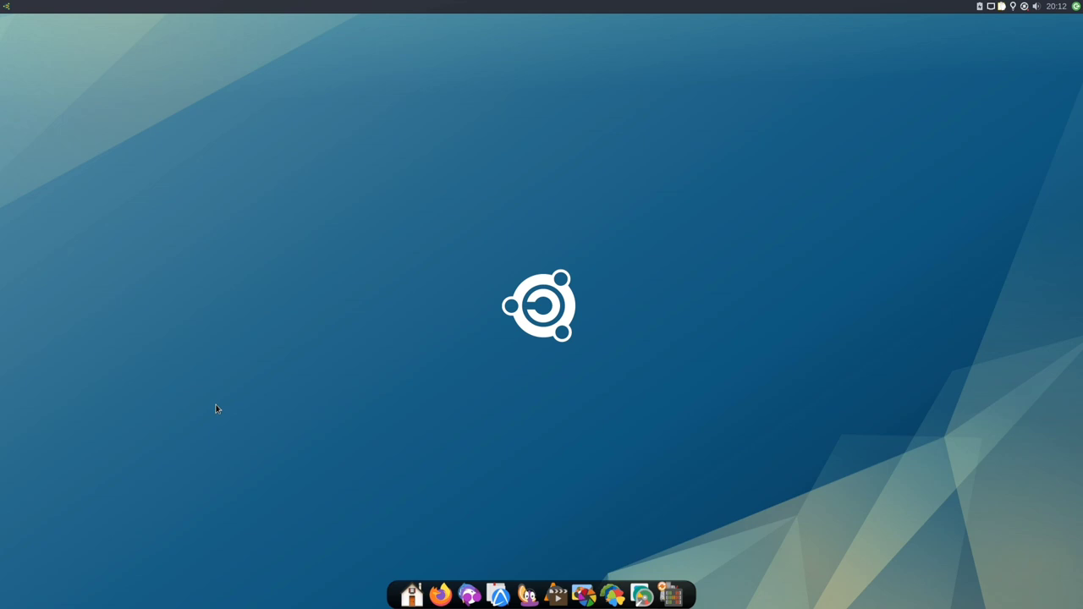
# - Search the applications for "doc", open the tool that changes the Emmabuntüs dock level, examine its dock versions, and cancel
pyautogui.click(6, 8)
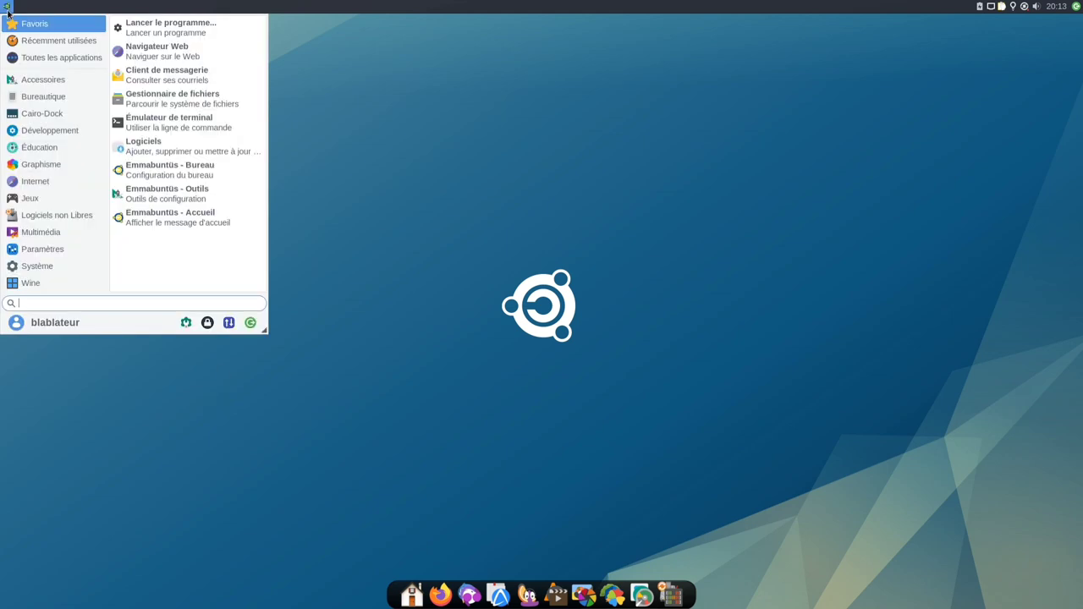
pyautogui.write('doc')
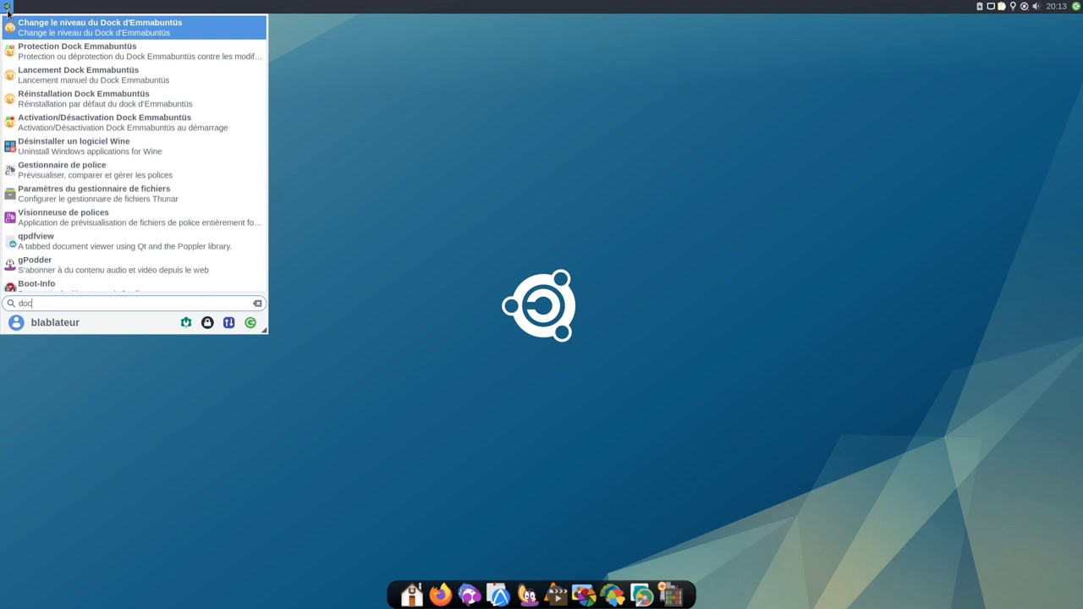
pyautogui.click(60, 34)
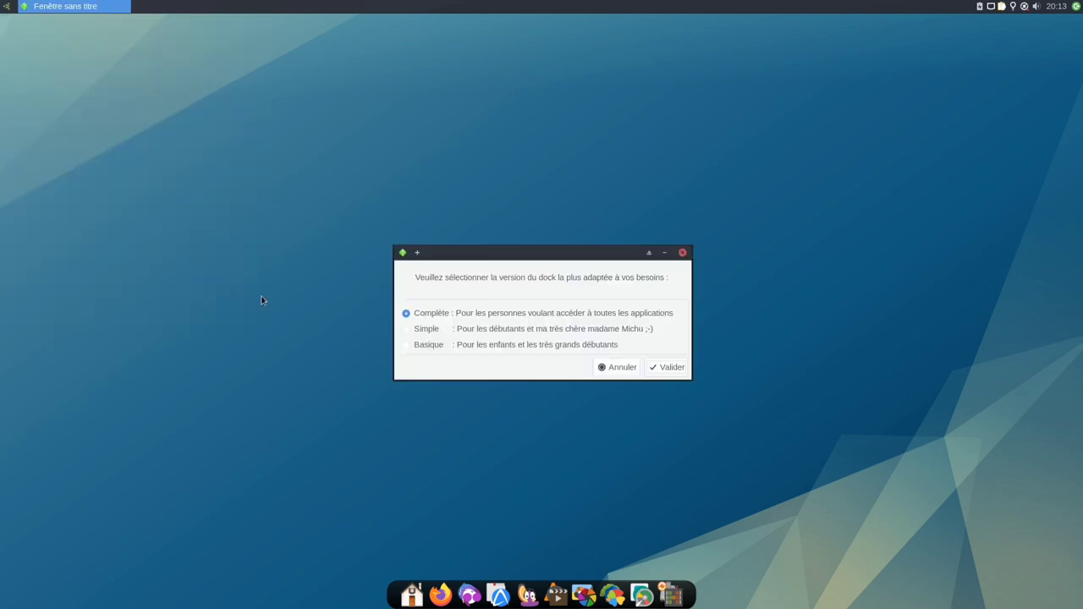
pyautogui.click(611, 370)
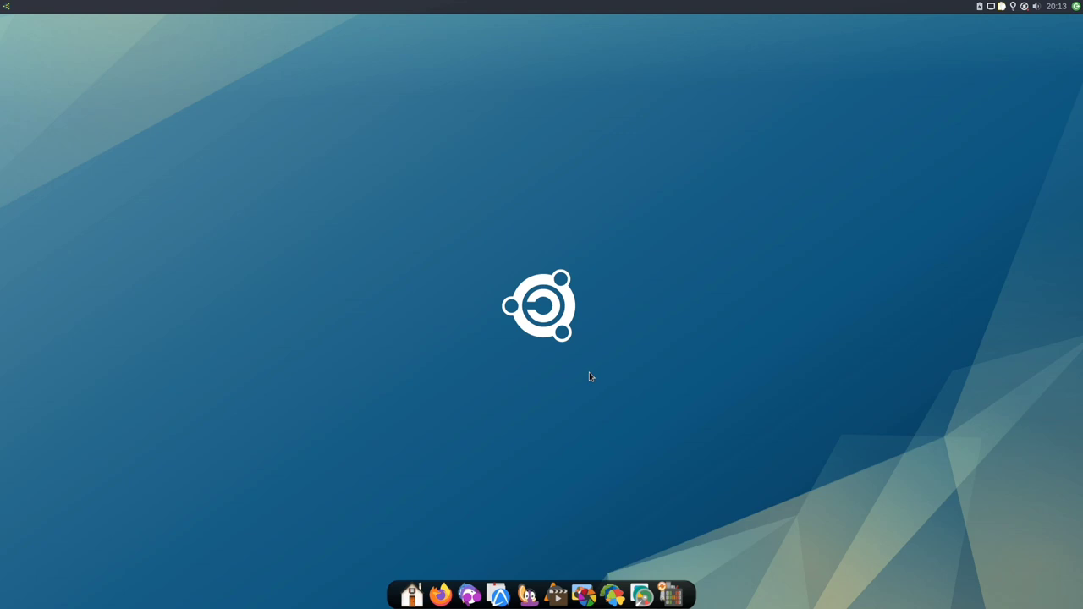
# - Examine the dock's application groups one after another, from Communication and Bureautique through Utilitaires and Maintenance, and close the last group
pyautogui.click(467, 593)
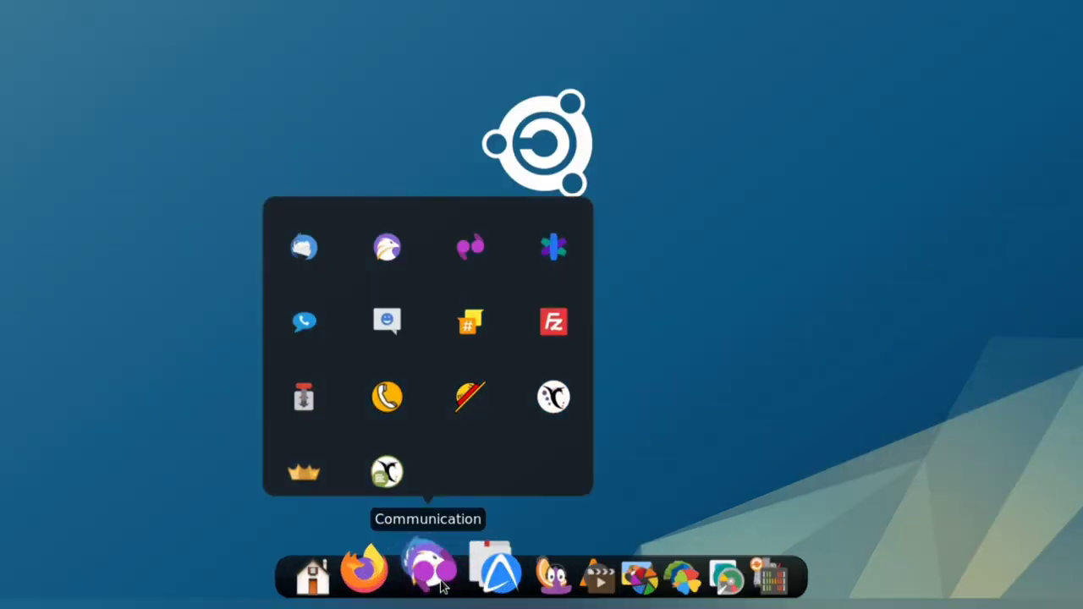
pyautogui.click(477, 582)
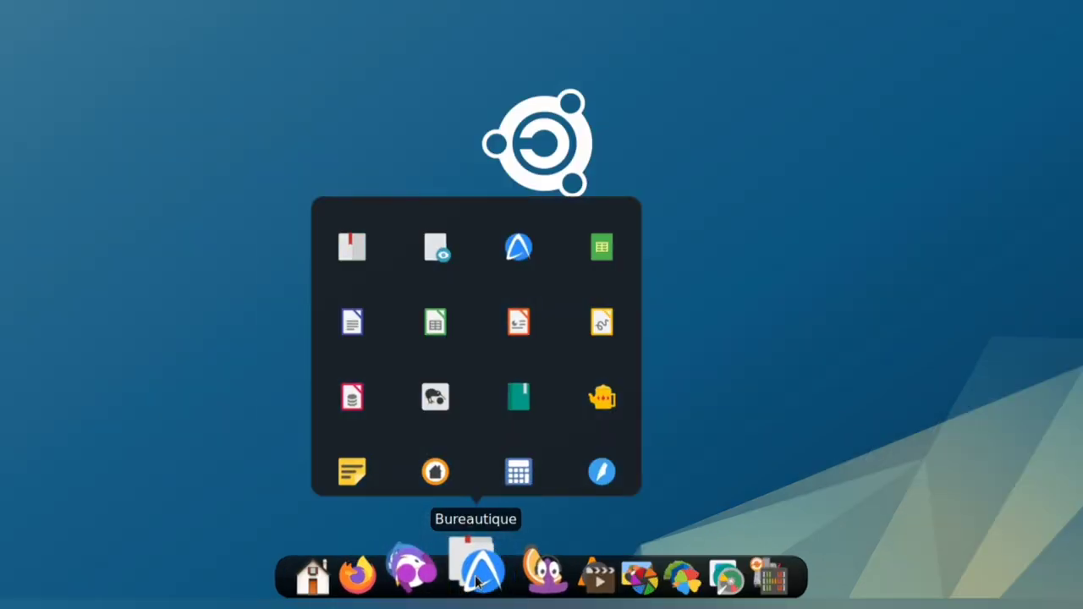
pyautogui.click(520, 580)
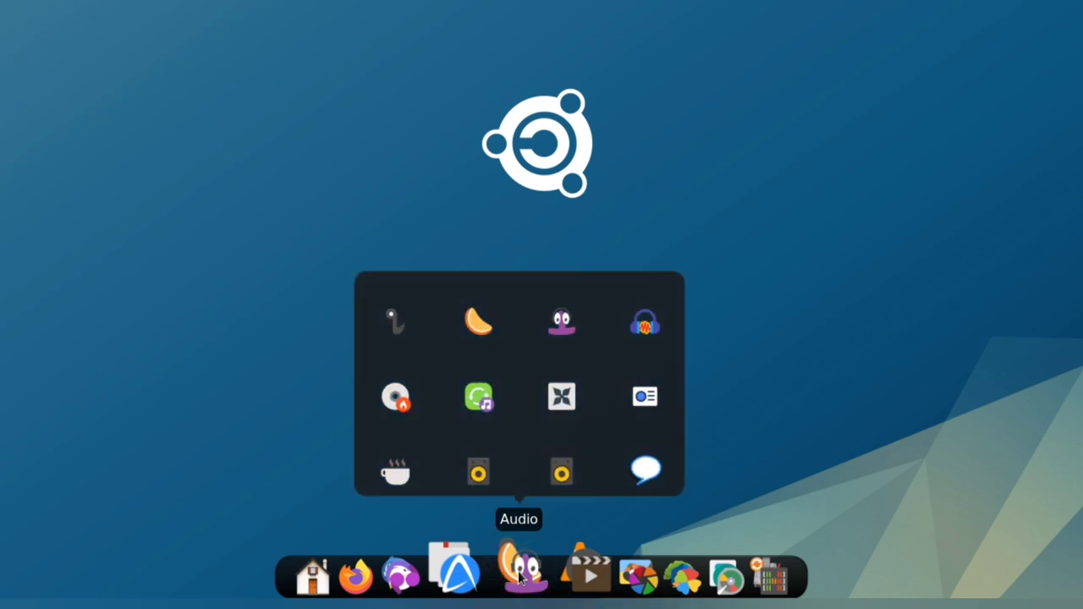
pyautogui.click(565, 576)
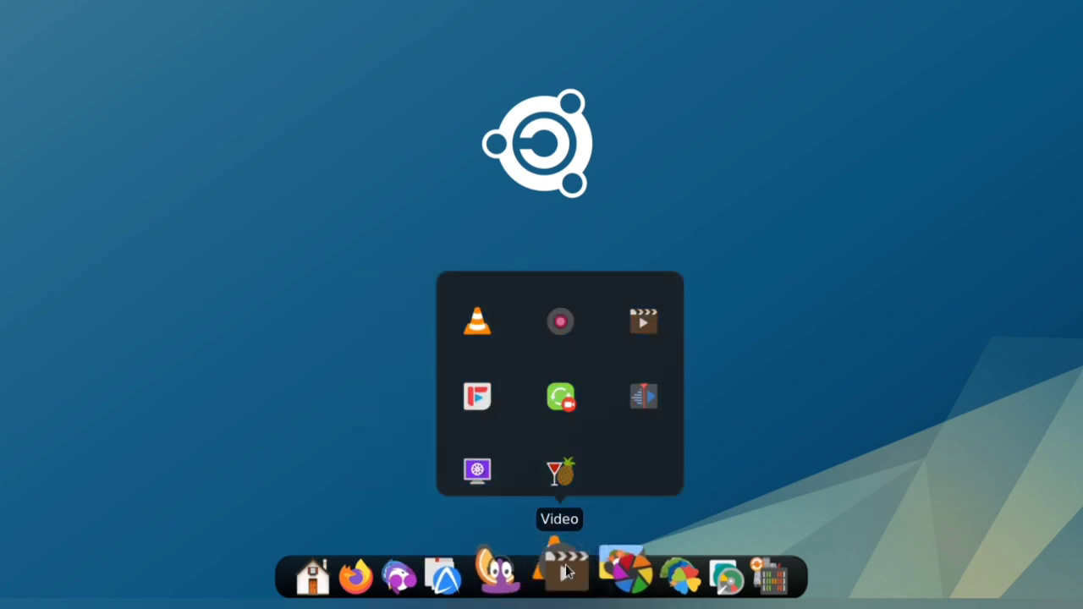
pyautogui.click(606, 572)
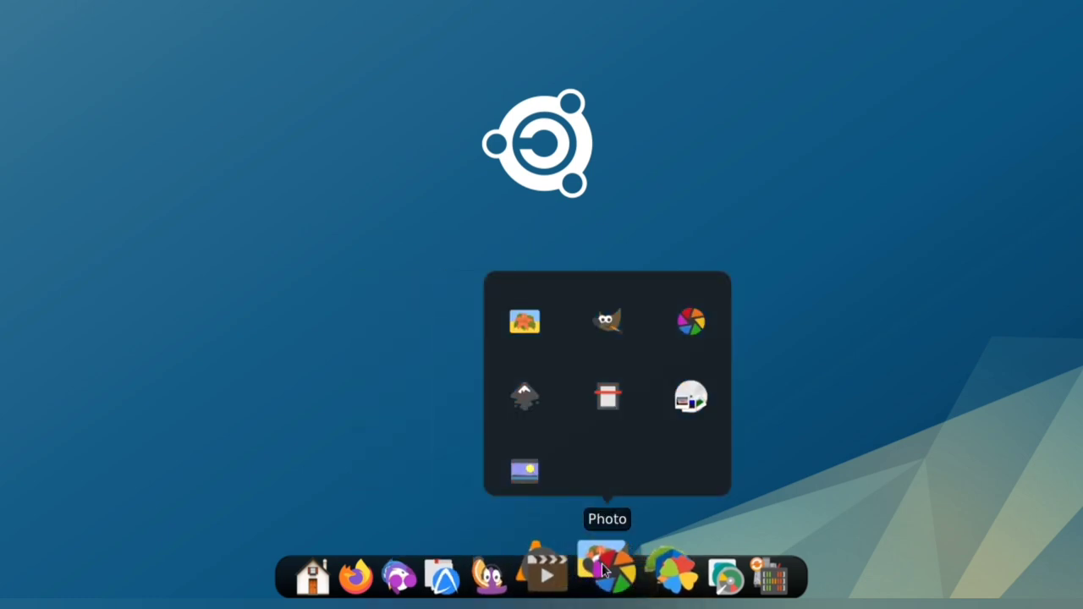
pyautogui.click(650, 571)
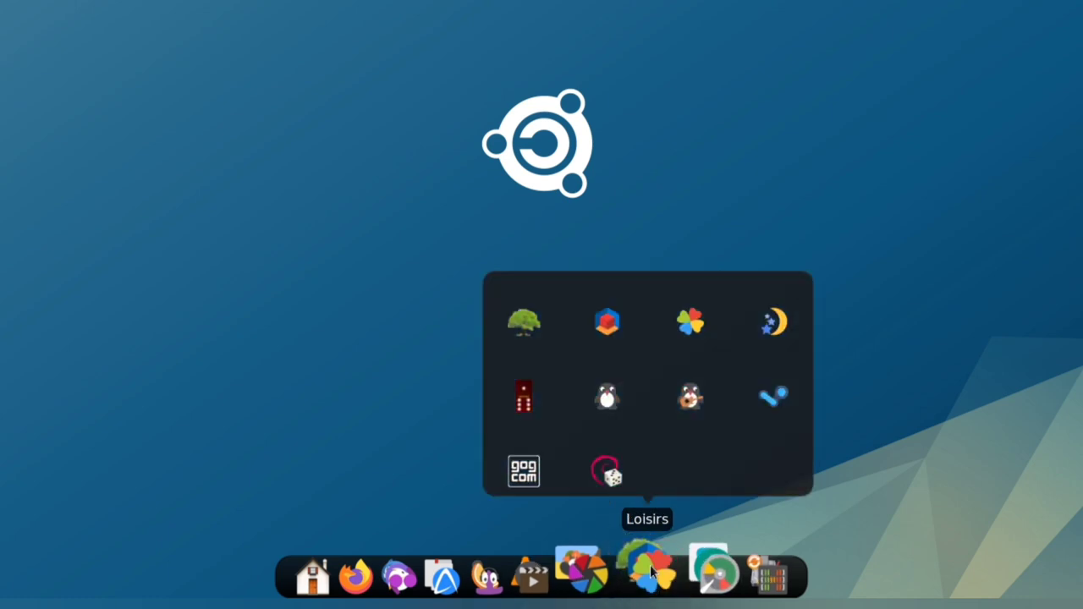
pyautogui.click(693, 571)
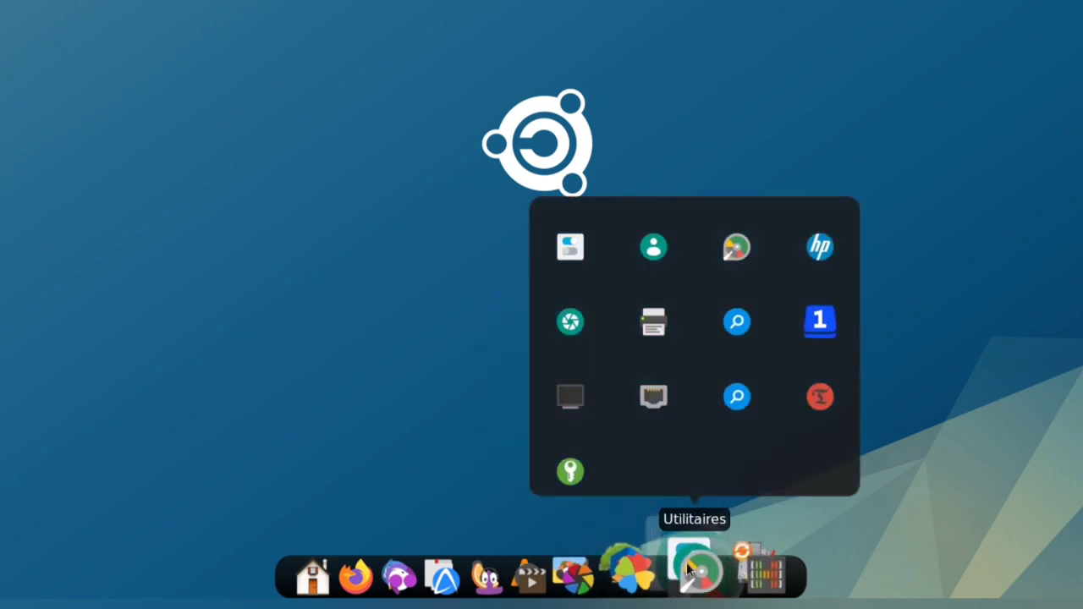
pyautogui.click(735, 571)
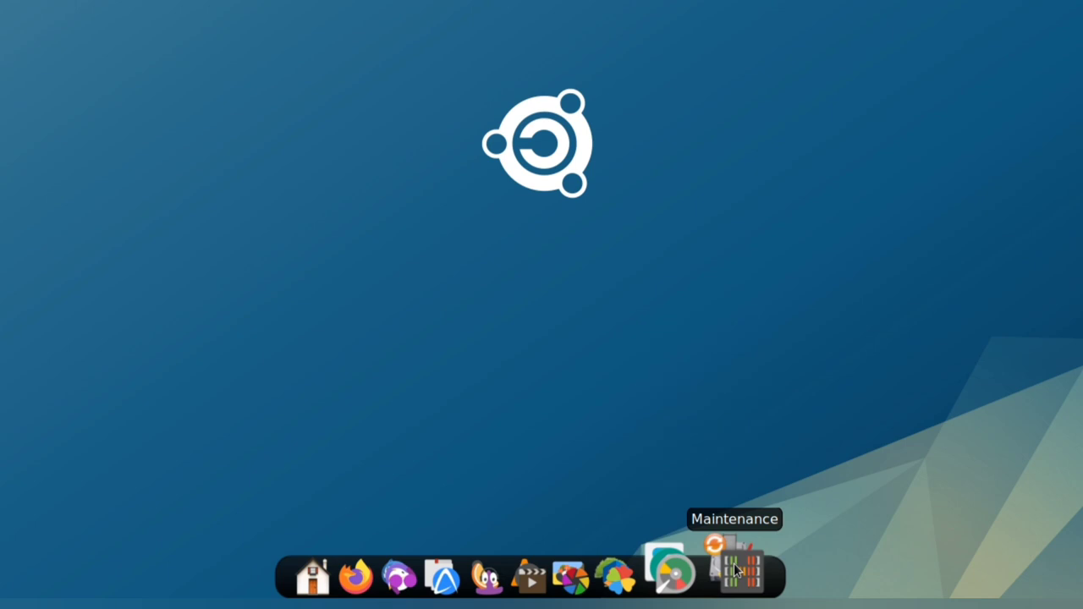
pyautogui.click(737, 572)
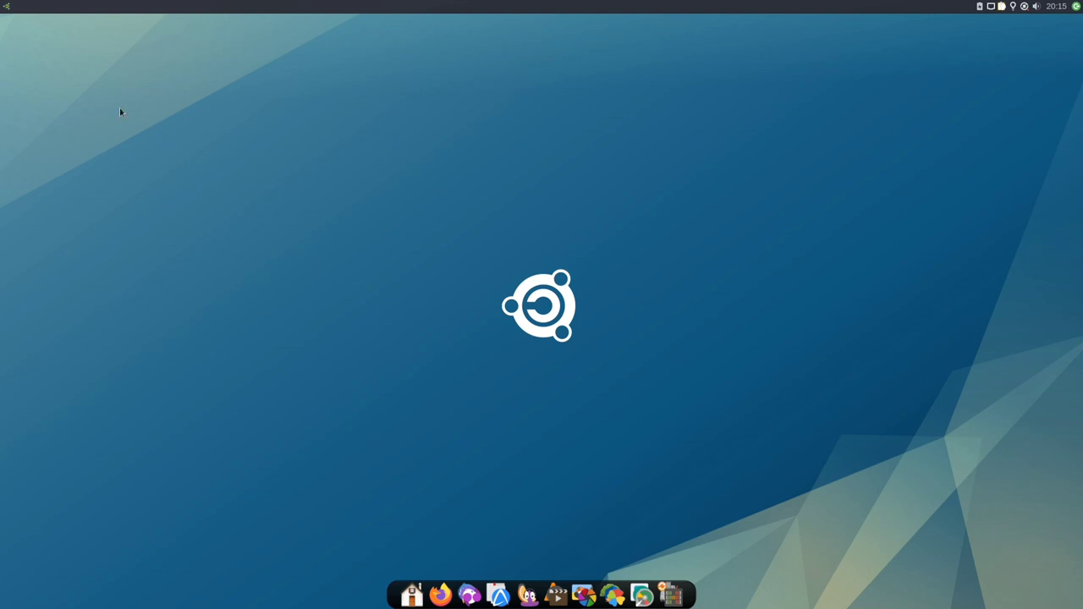
# - Find Logiciels by searching for "log", launch it, dismiss its welcome message, and move its window towards the middle of the desktop
pyautogui.click(6, 8)
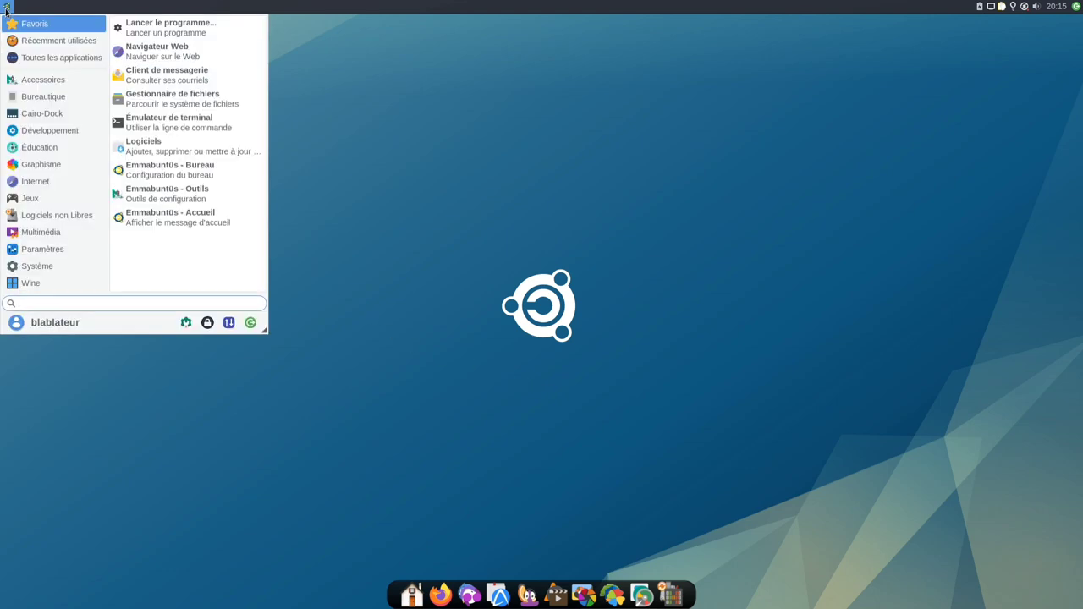
pyautogui.write('log')
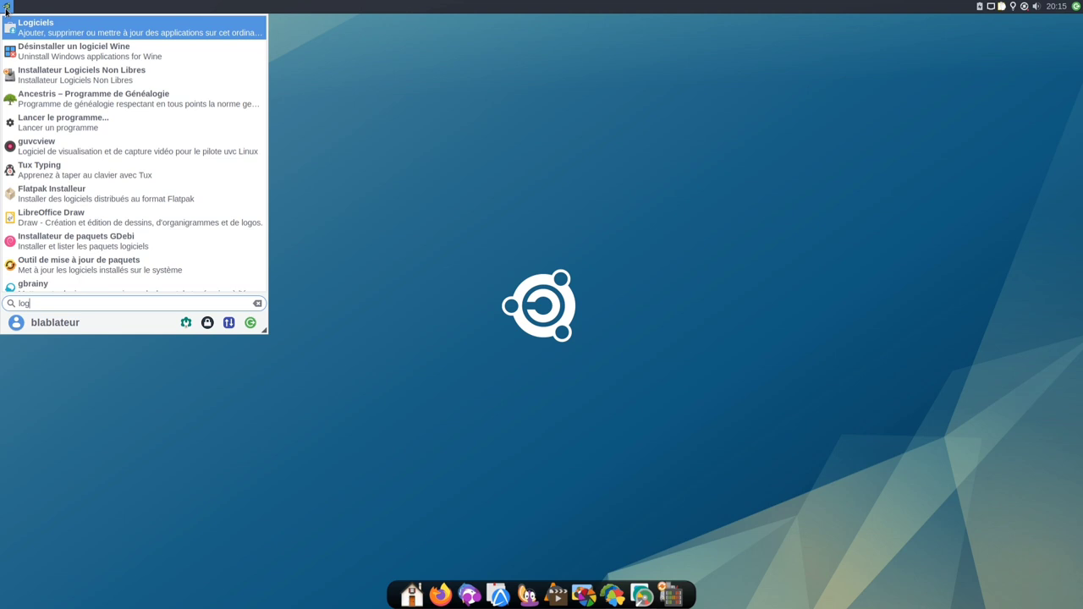
pyautogui.click(54, 34)
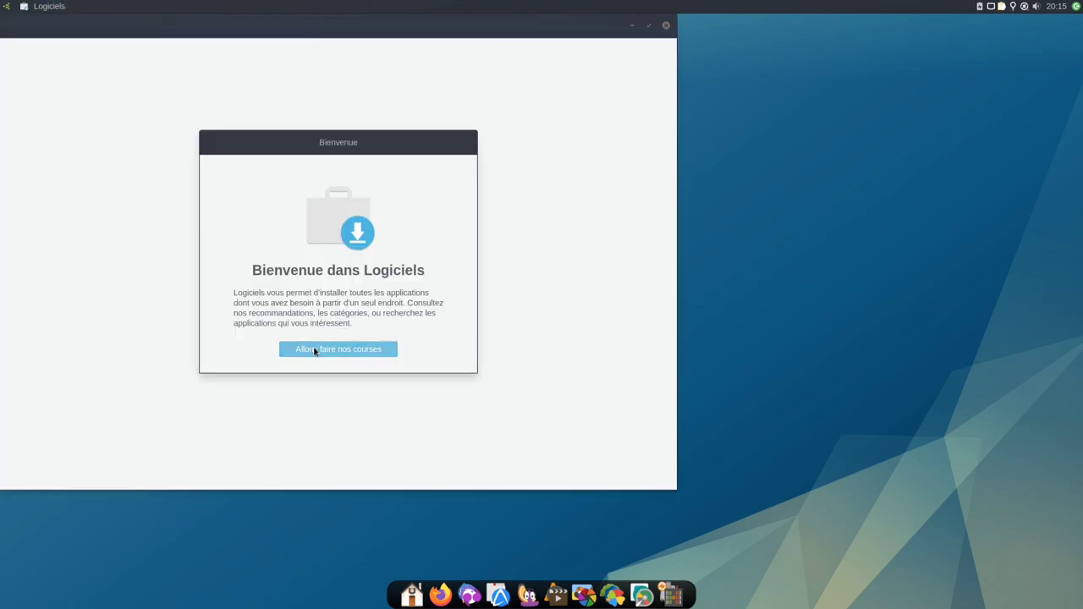
pyautogui.click(313, 349)
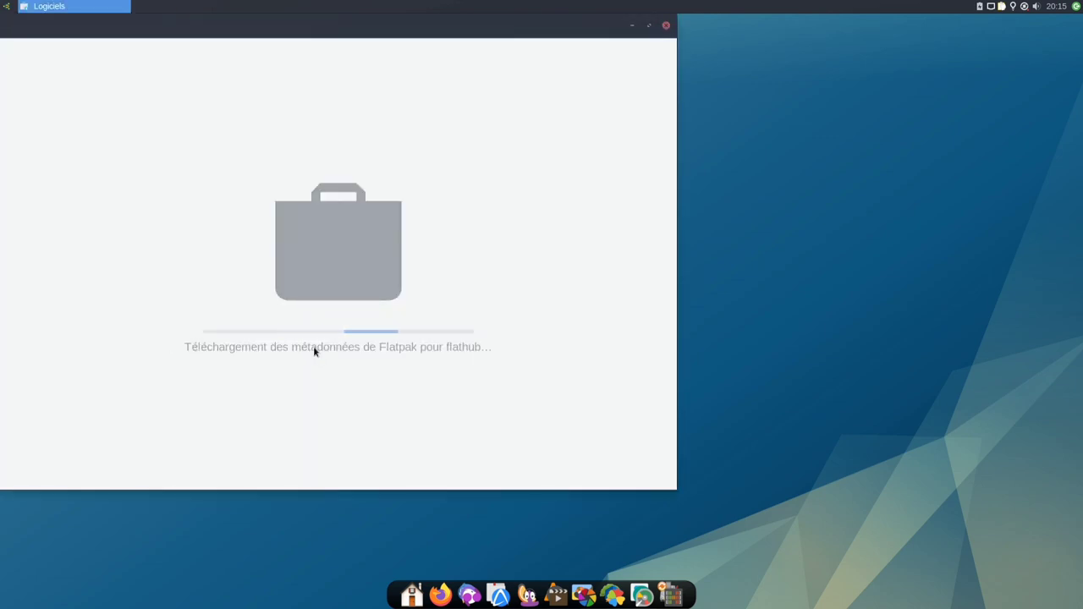
pyautogui.moveTo(540, 29); pyautogui.dragTo(709, 53)
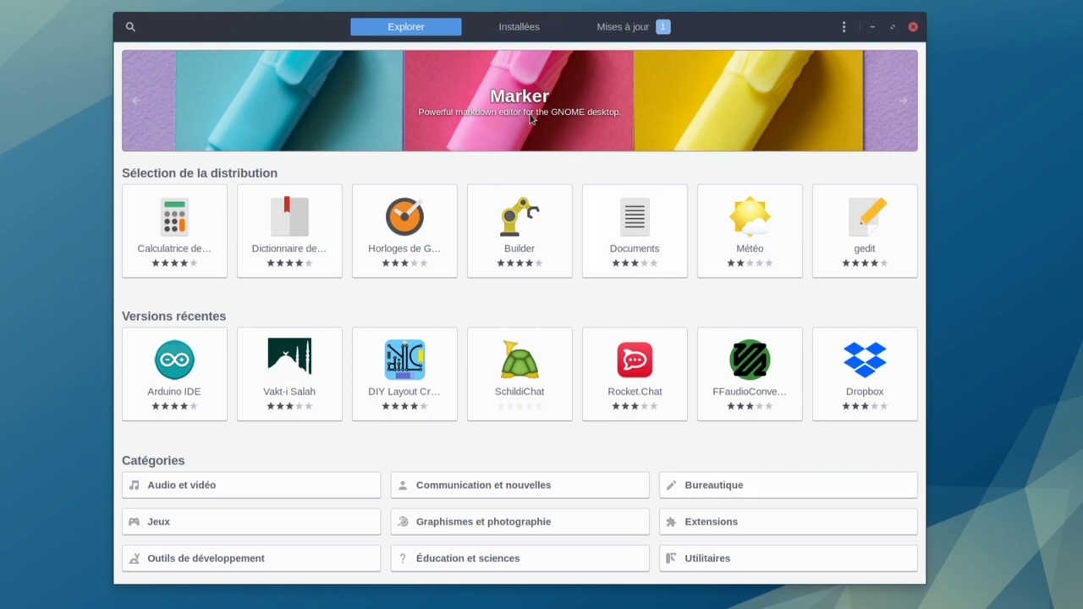
# - Examine the installed applications and the available updates in Logiciels, and return to the Explorer overview
pyautogui.click(513, 34)
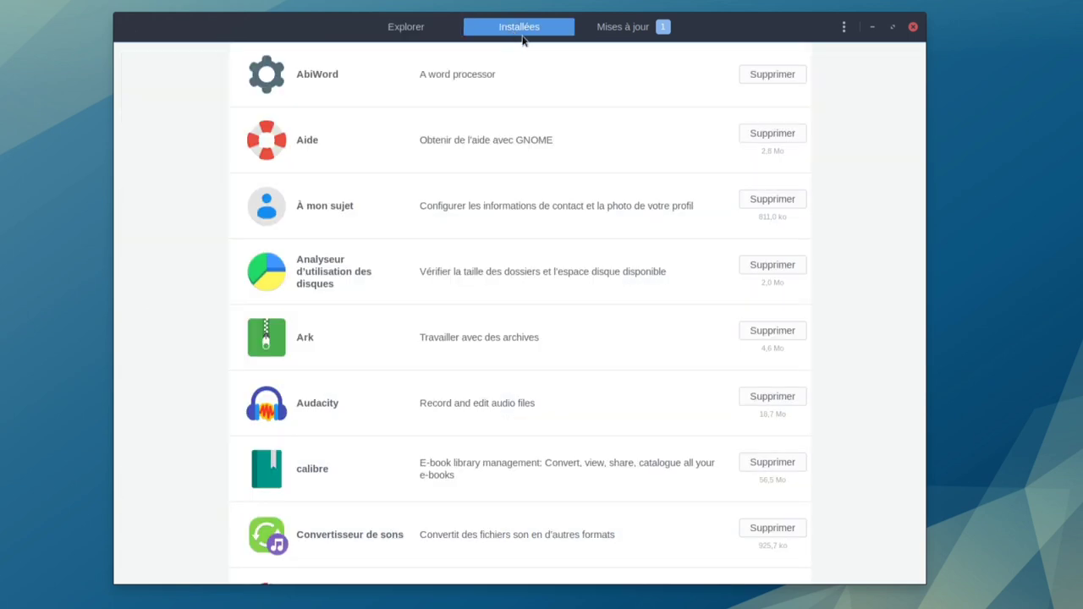
pyautogui.click(616, 34)
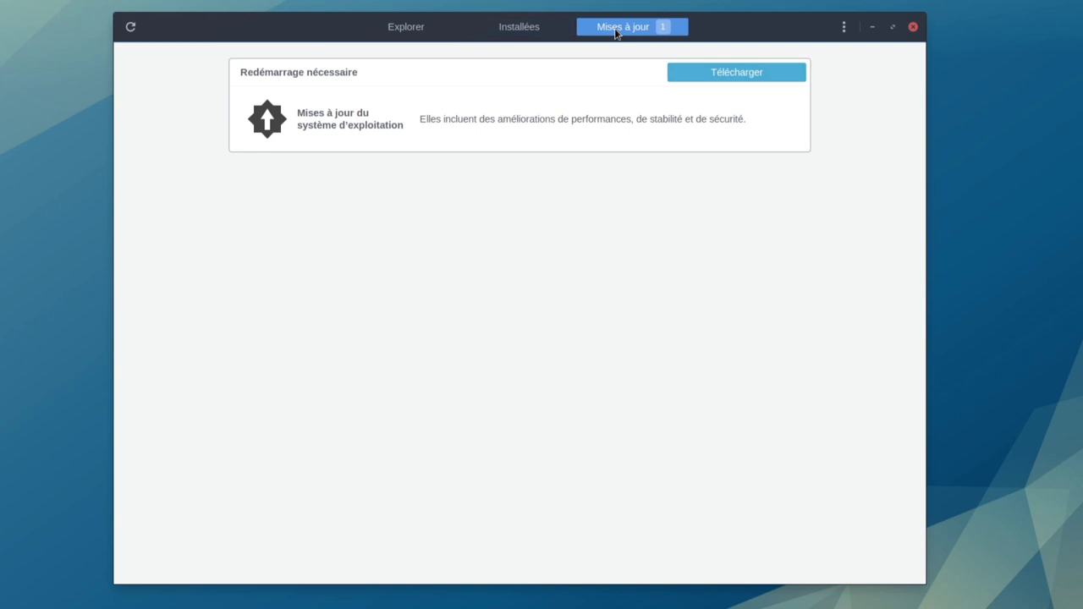
pyautogui.click(433, 31)
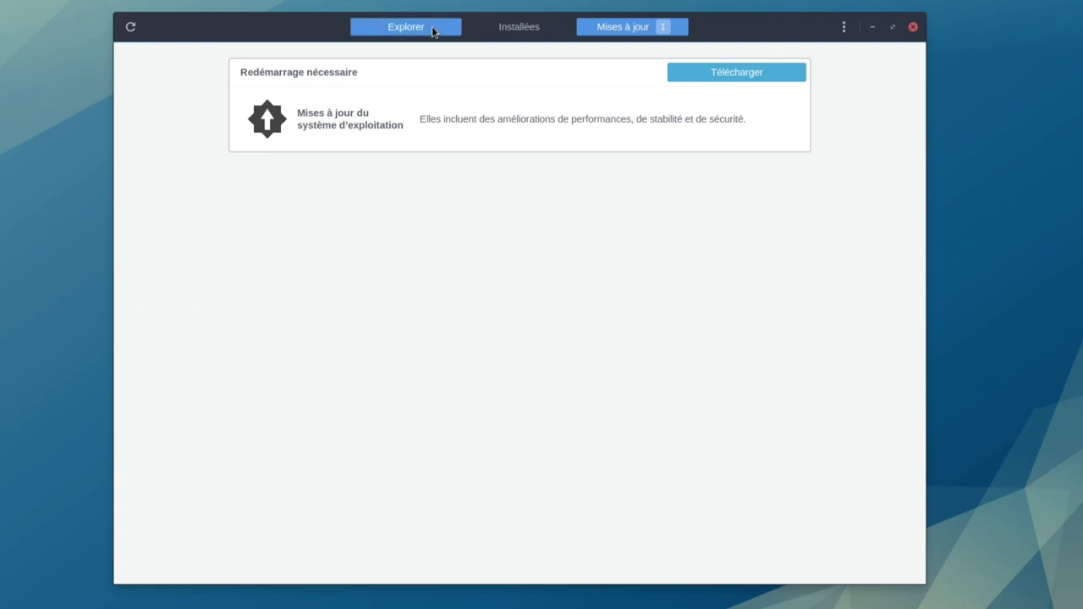
# - Search Logiciels for "vlc" and open the VLC details page
pyautogui.click(130, 28)
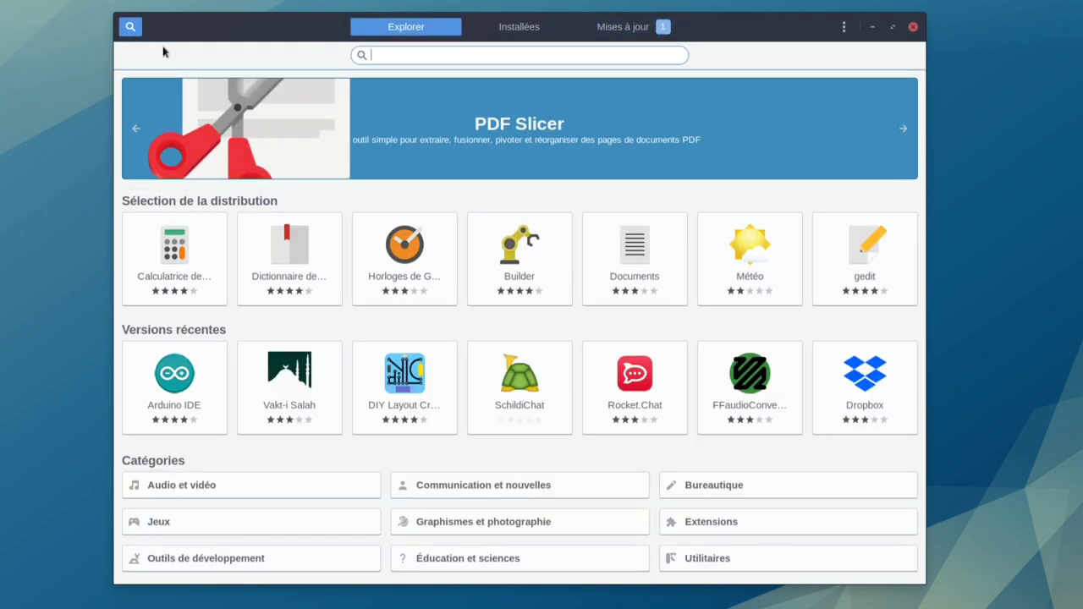
pyautogui.write('vlc')
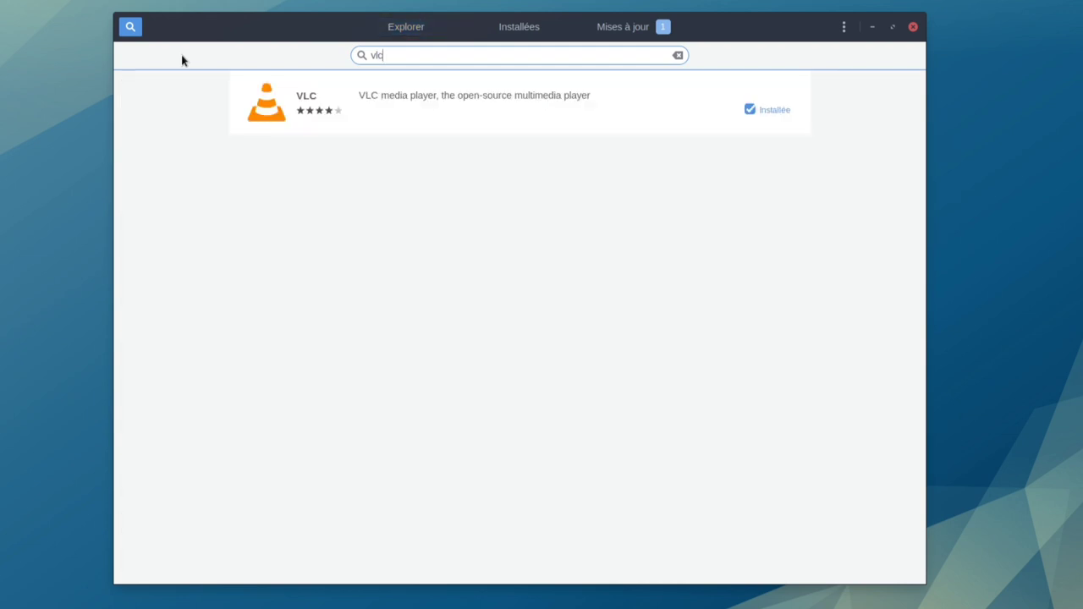
pyautogui.click(675, 110)
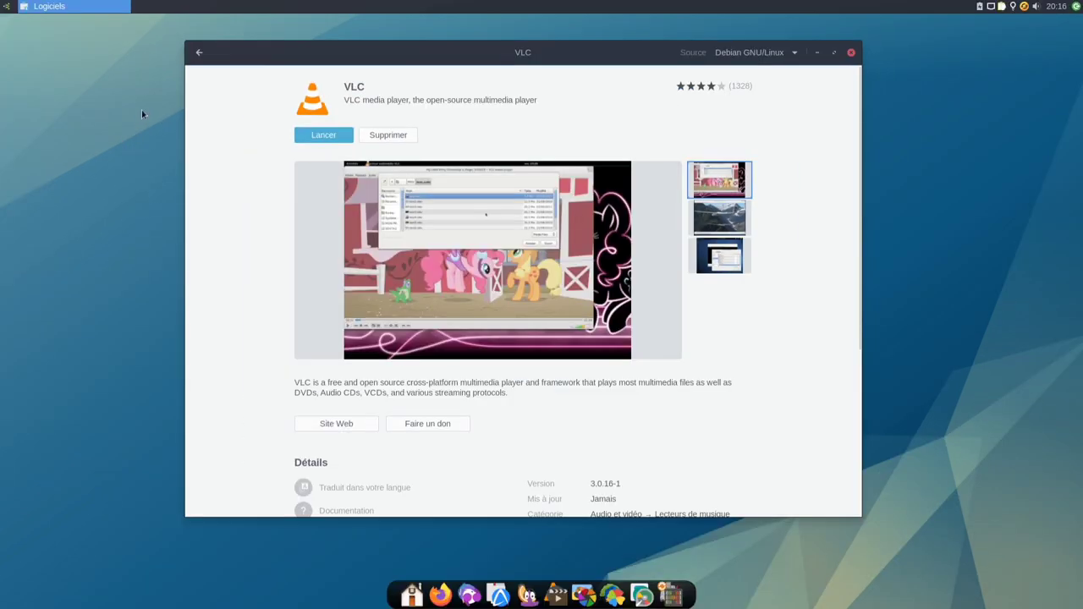
# - Locate Lecteur multimédia VLC among the installed applications in the Multimédia category
pyautogui.click(6, 6)
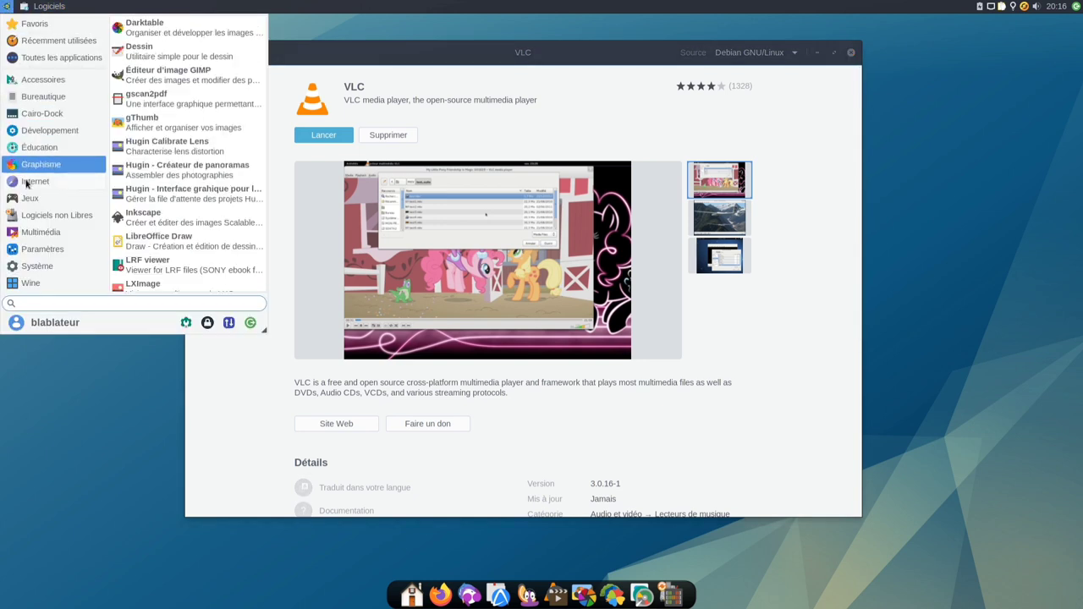
pyautogui.moveTo(31, 233)
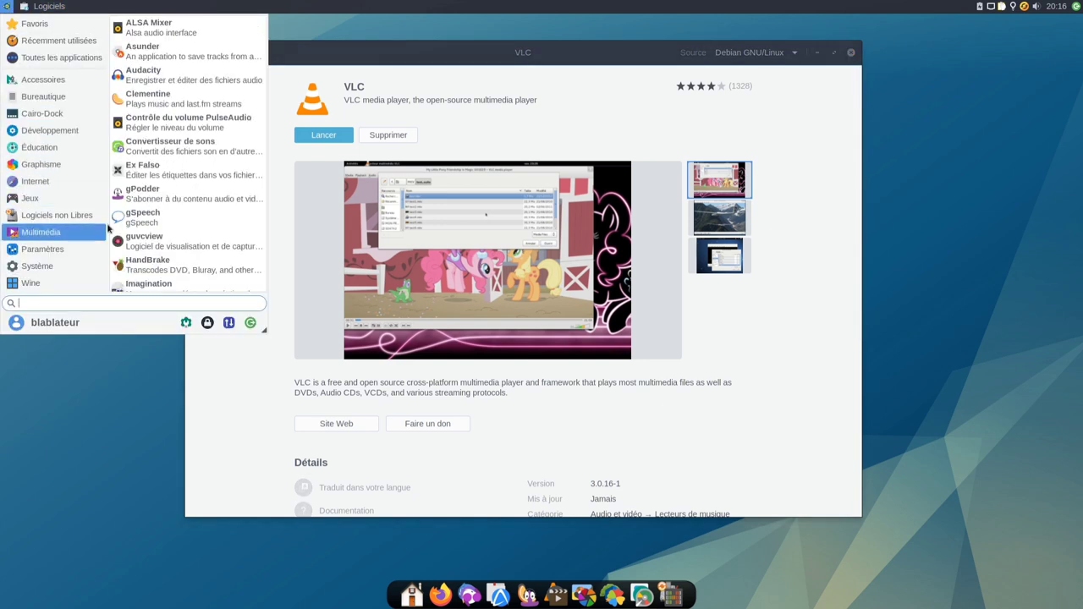
pyautogui.scroll(-3, 167, 243)
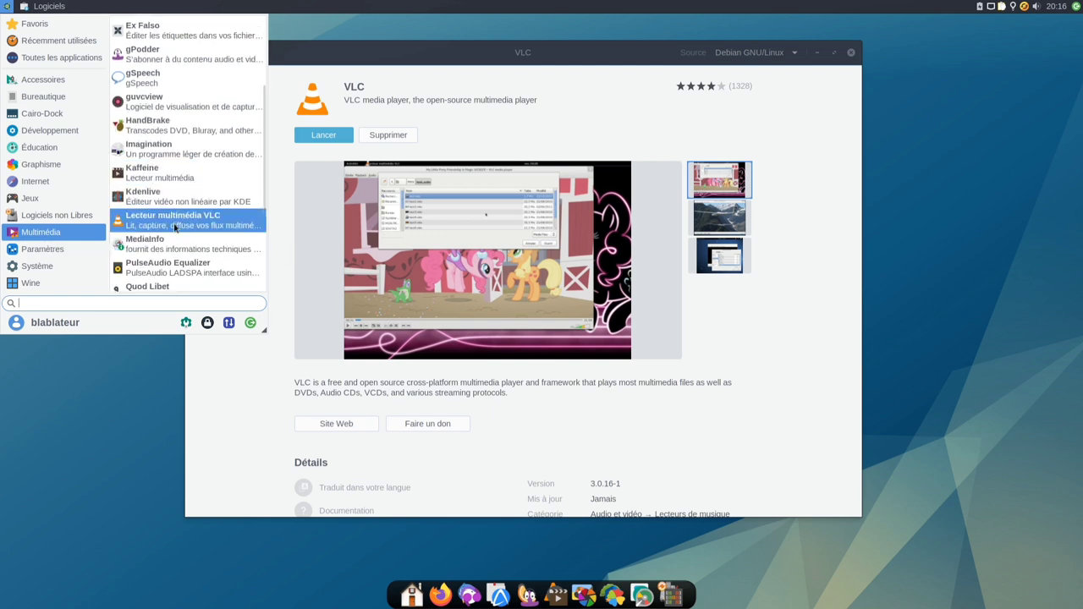
# - Launch Lecteur multimédia VLC, accept its privacy and network policy with metadata access allowed, and close the player
pyautogui.click(176, 225)
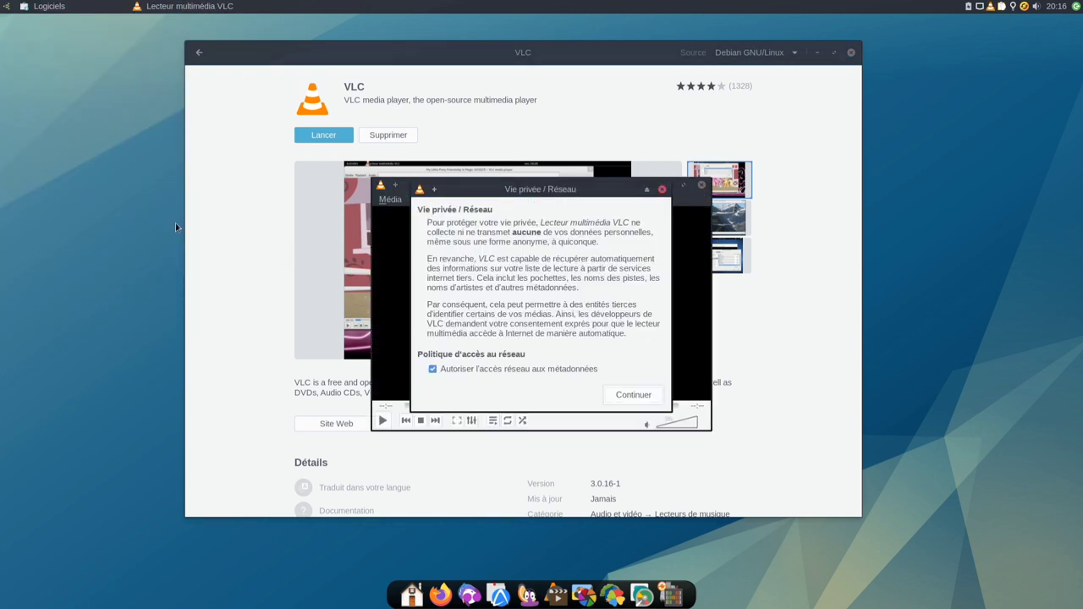
pyautogui.click(647, 395)
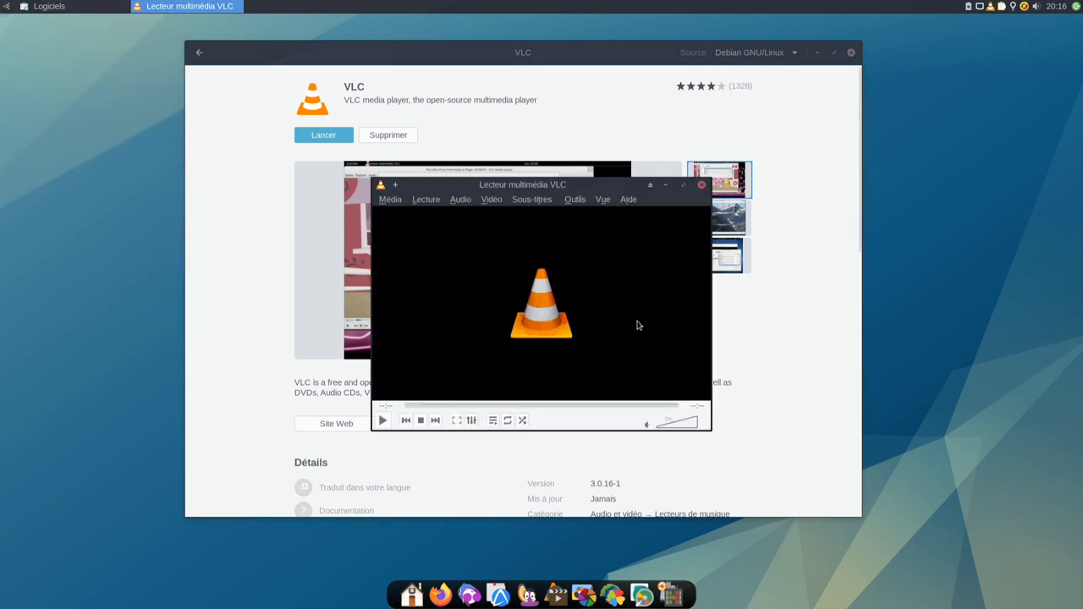
pyautogui.click(702, 185)
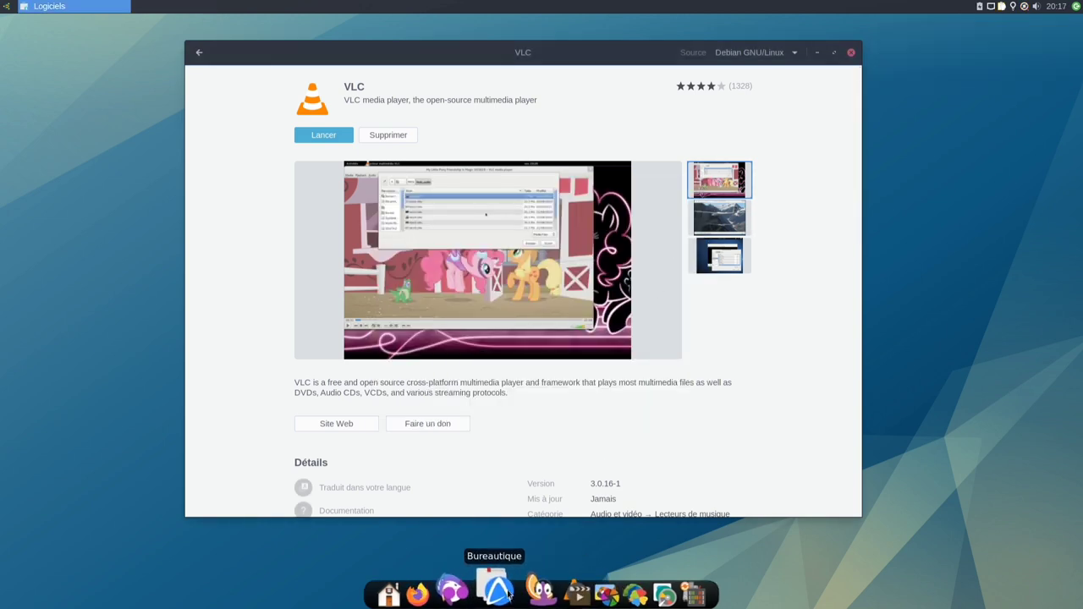
# - Launch VLC from the dock's Video group, then close both the player and Logiciels
pyautogui.click(558, 594)
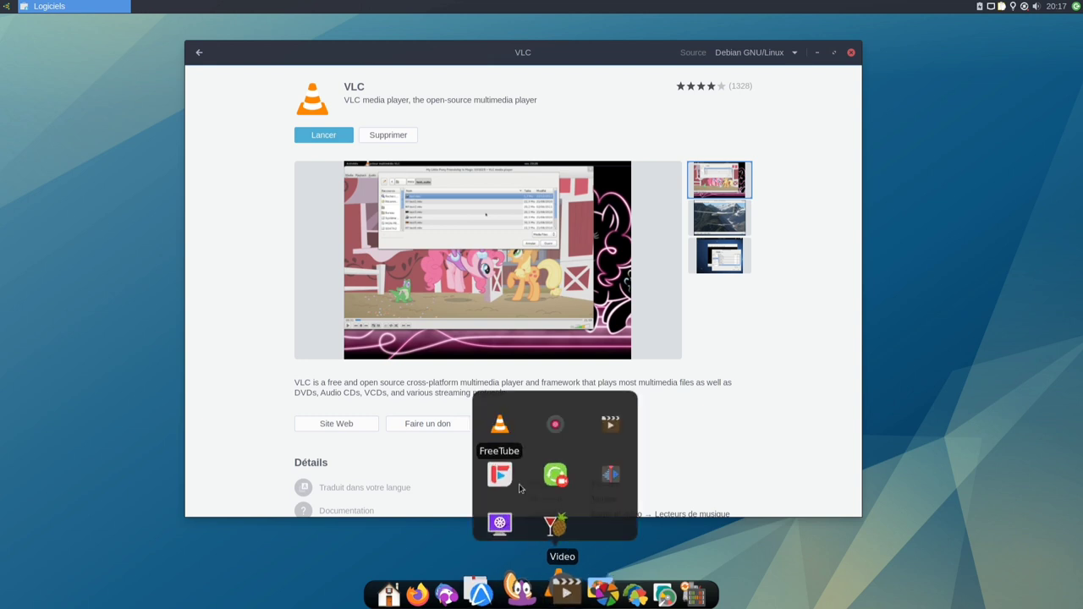
pyautogui.click(500, 425)
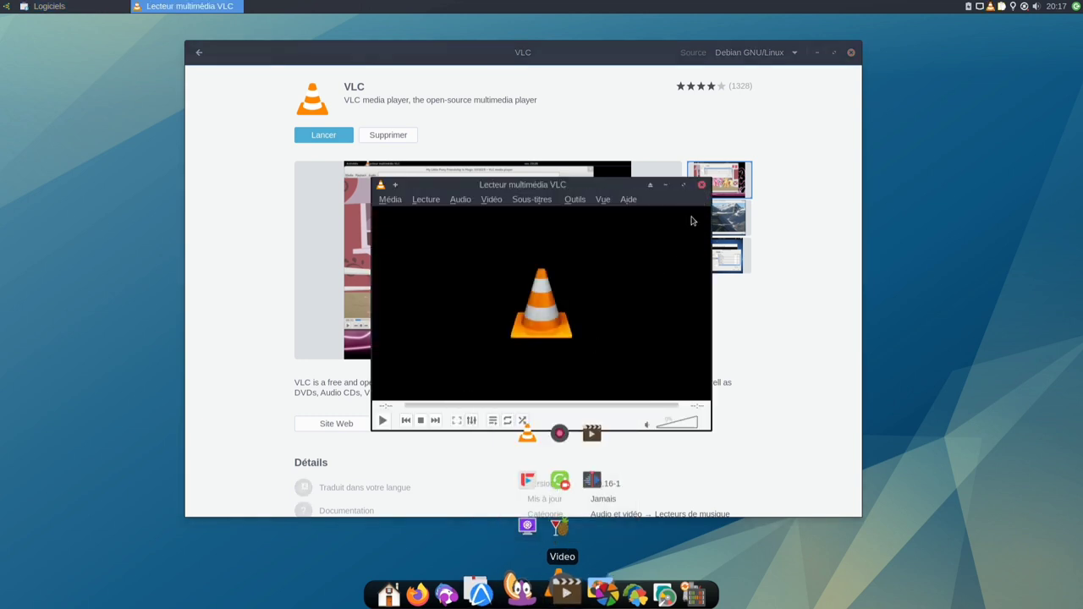
pyautogui.click(703, 185)
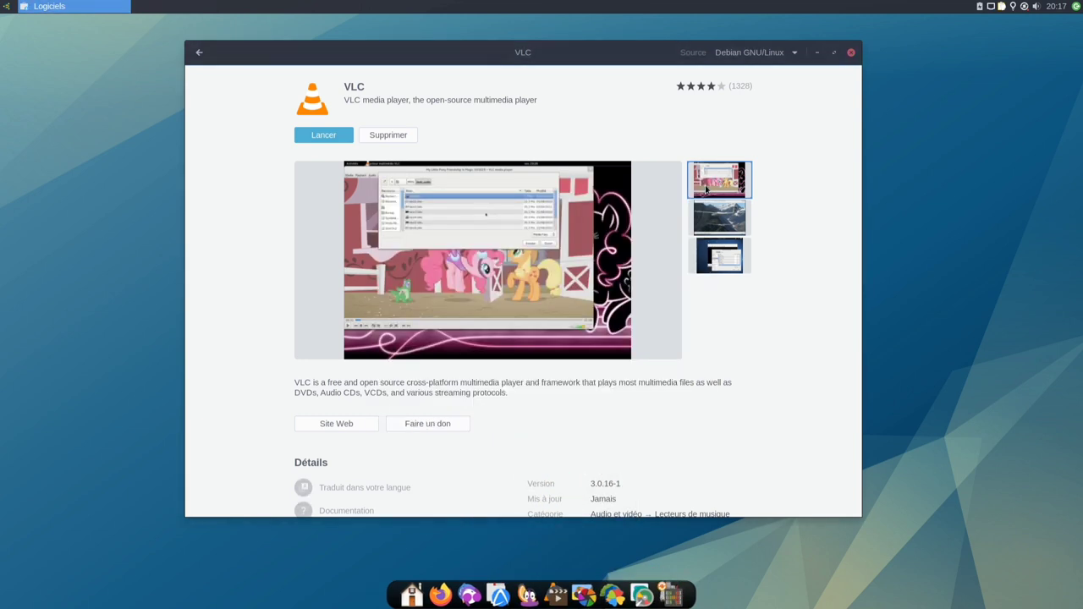
pyautogui.click(849, 53)
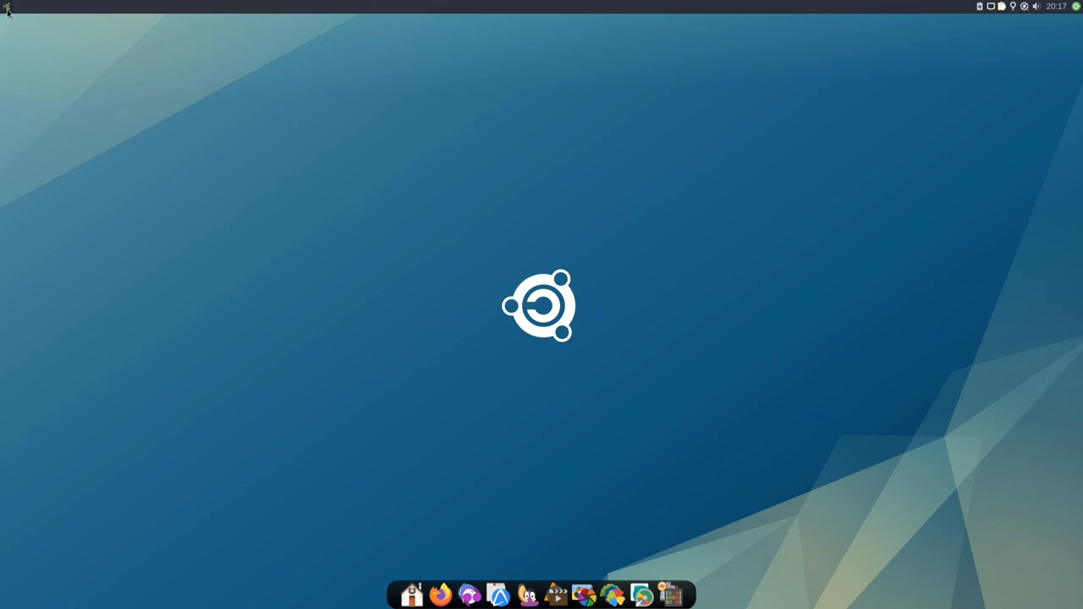
# - Try to launch Gestionnaire de paquets Synaptic by searching for "syn" and entering the account password, and dismiss the resulting message
pyautogui.click(7, 6)
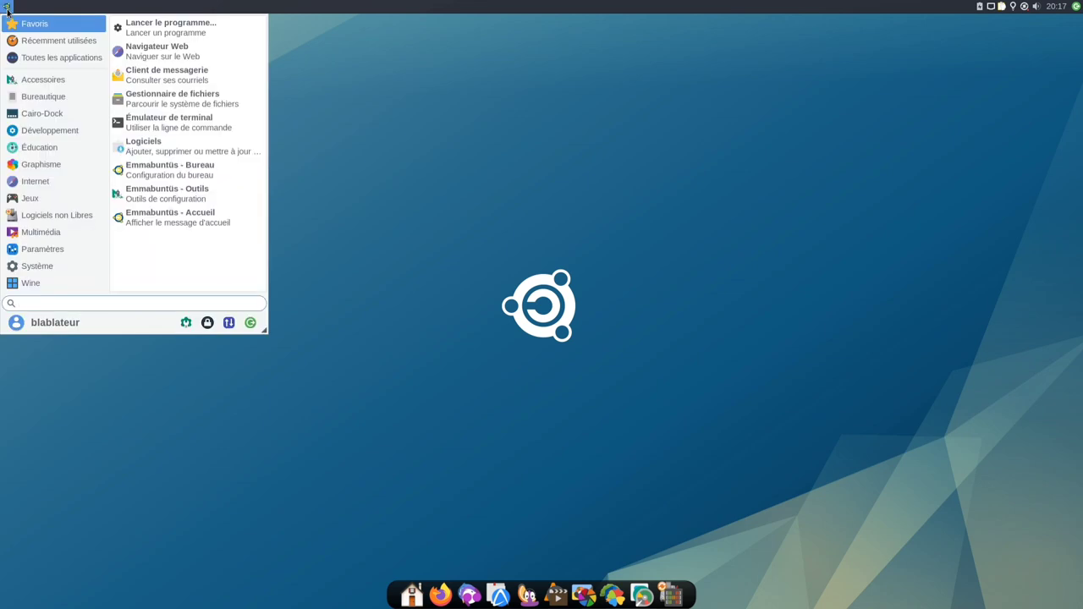
pyautogui.write('syn')
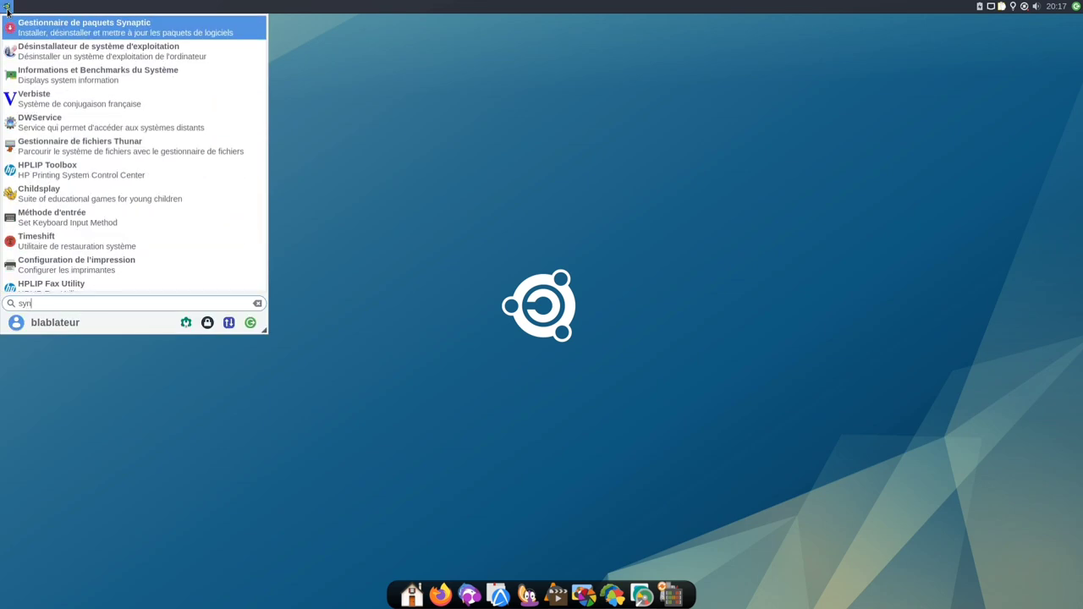
pyautogui.press('Return')
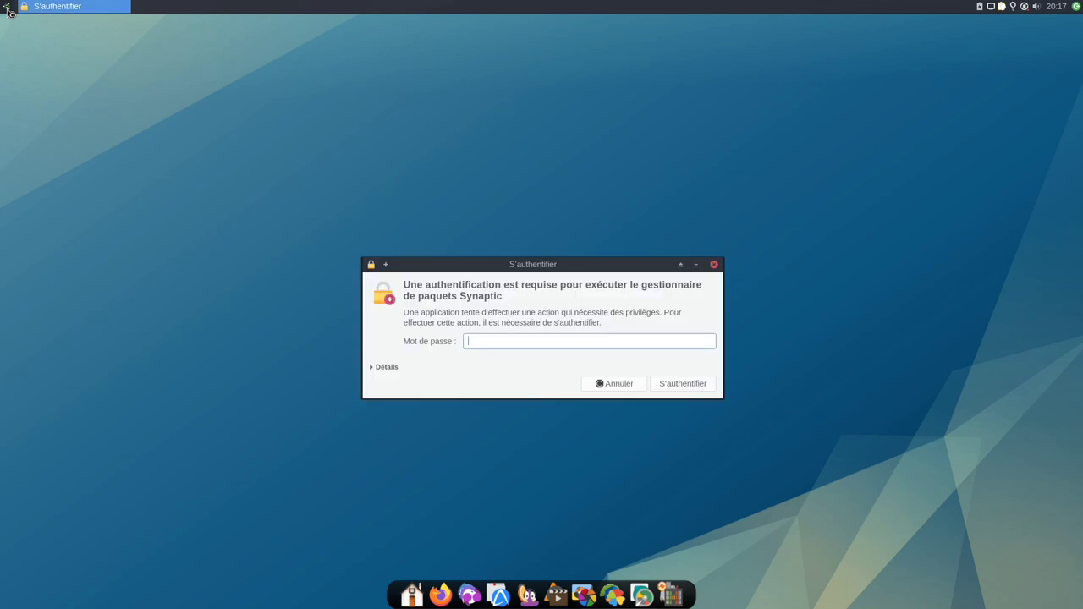
pyautogui.write('••••••')
pyautogui.press('Return')
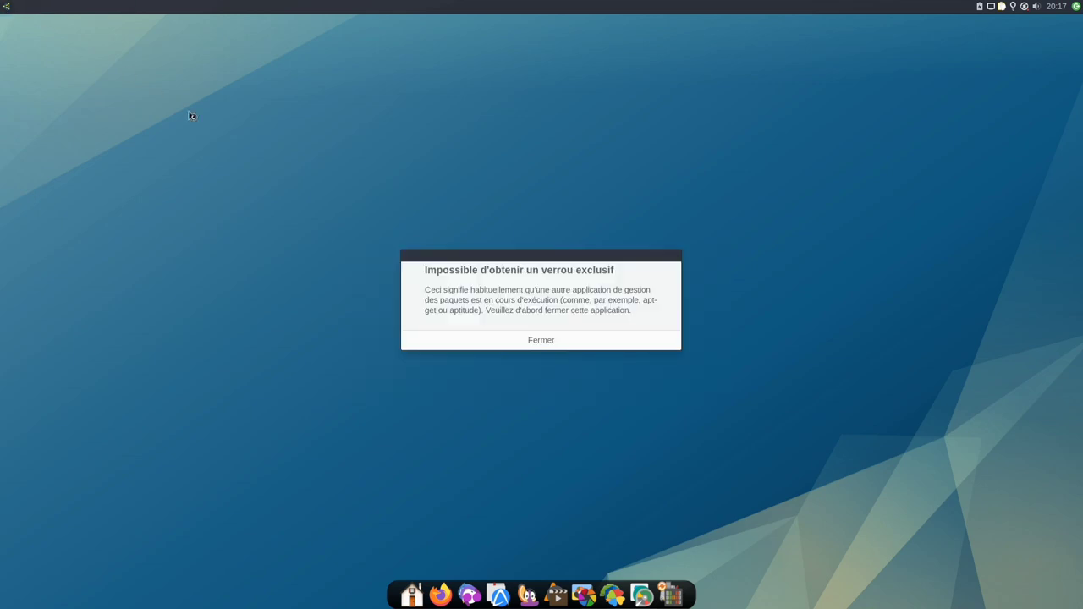
pyautogui.click(560, 343)
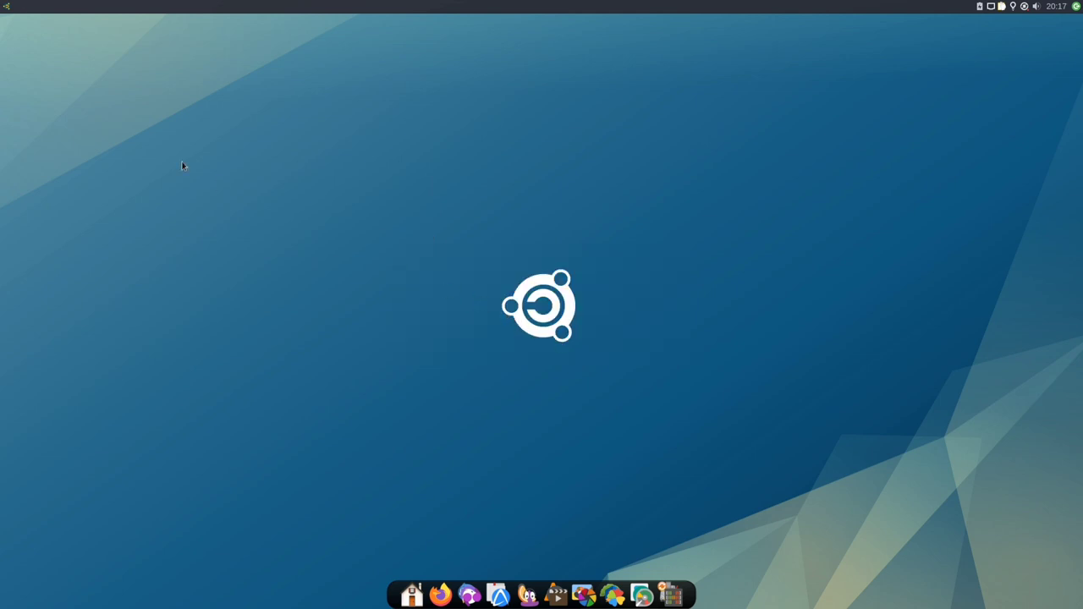
# - Launch Gestionnaire de paquets Synaptic again by searching for "syn" and authenticate with the account password
pyautogui.click(7, 7)
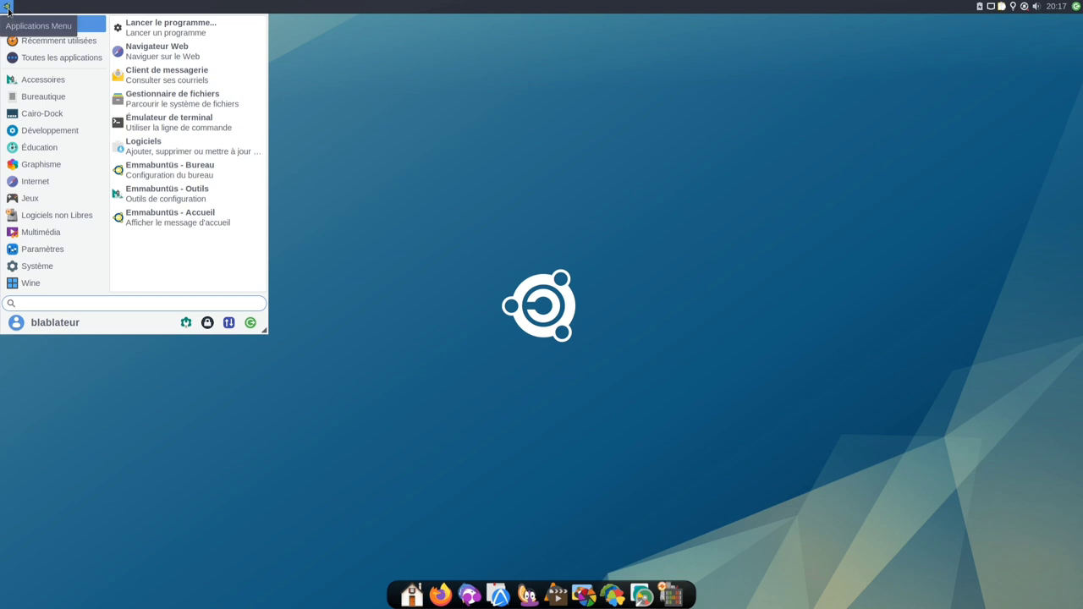
pyautogui.write('syn')
pyautogui.press('Return')
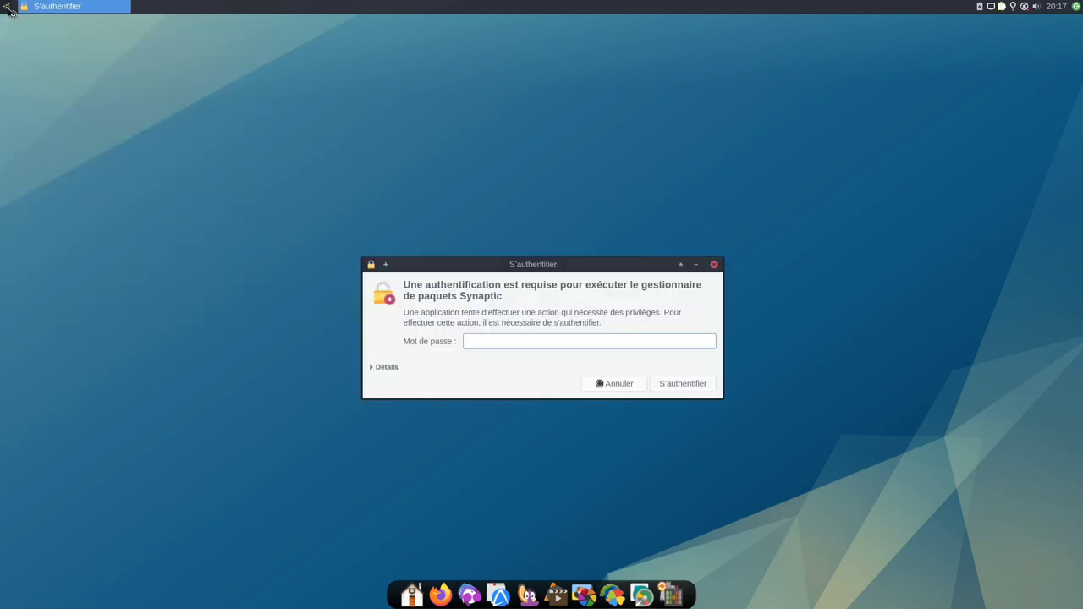
pyautogui.write('********')
pyautogui.press('Return')
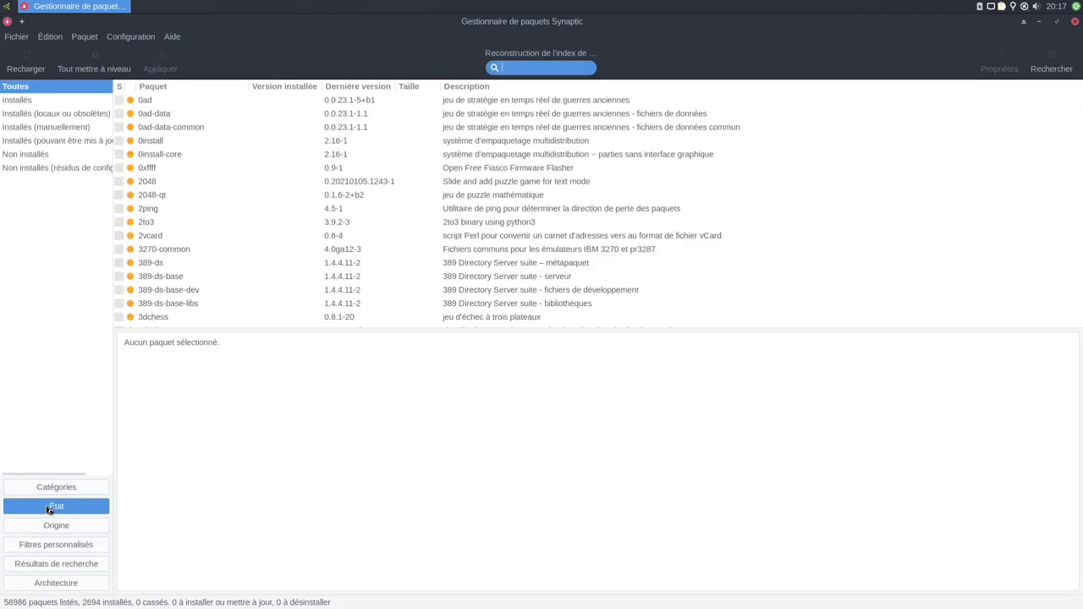
# - Examine the packages under each installed and non-installed state filter, and switch the package list to Catégories
pyautogui.click(32, 100)
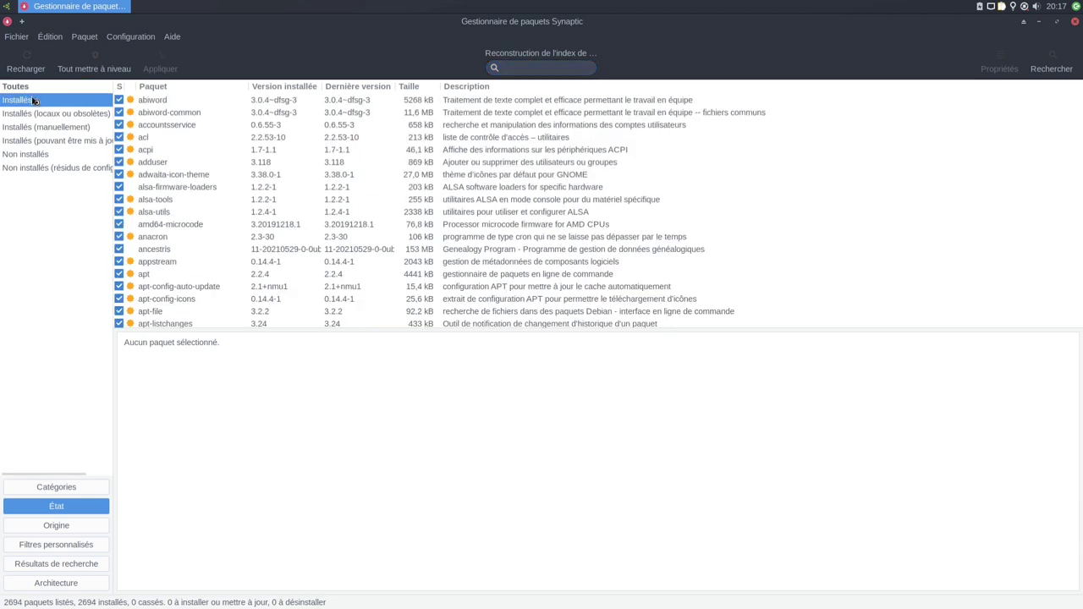
pyautogui.click(44, 119)
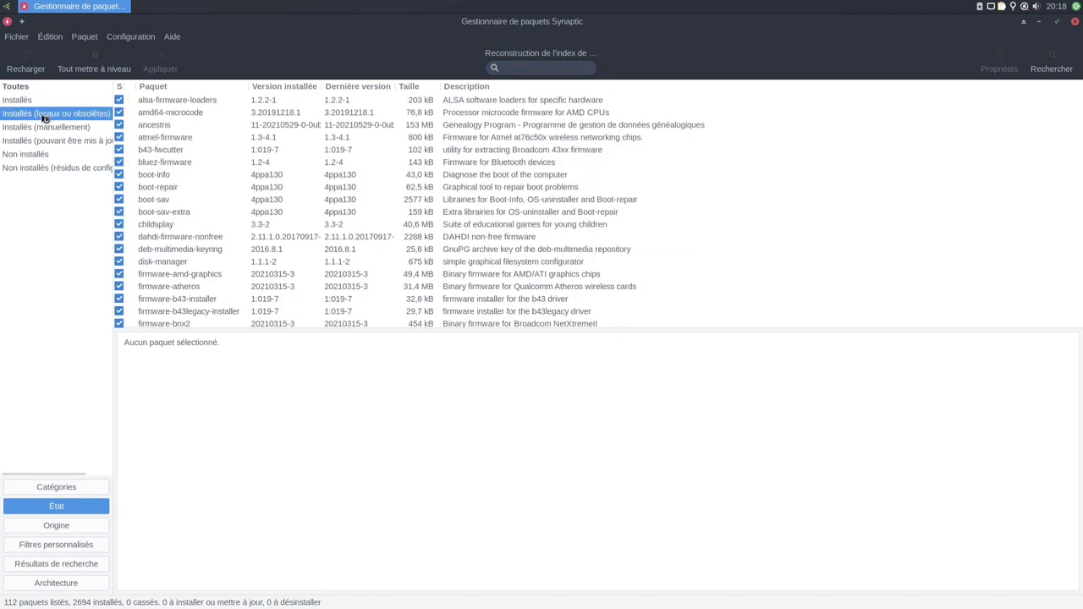
pyautogui.click(75, 127)
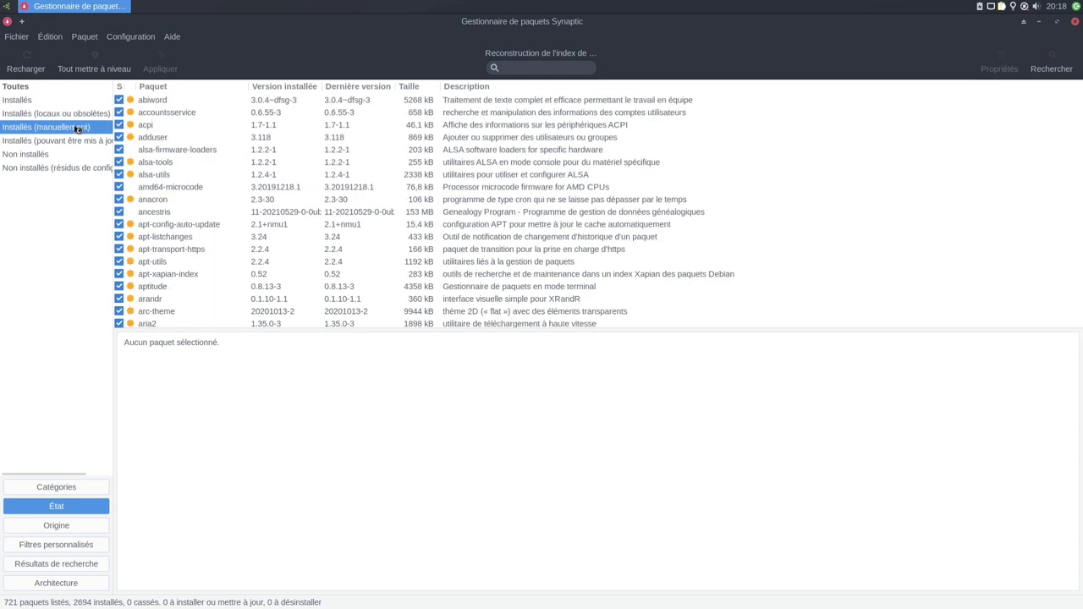
pyautogui.click(78, 142)
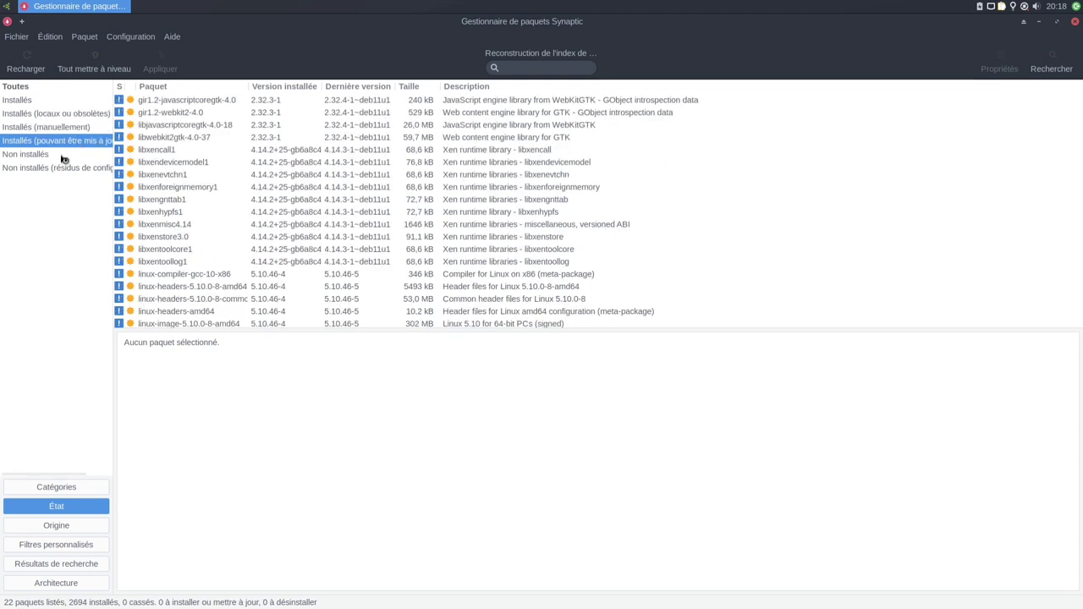
pyautogui.click(63, 155)
pyautogui.click(52, 171)
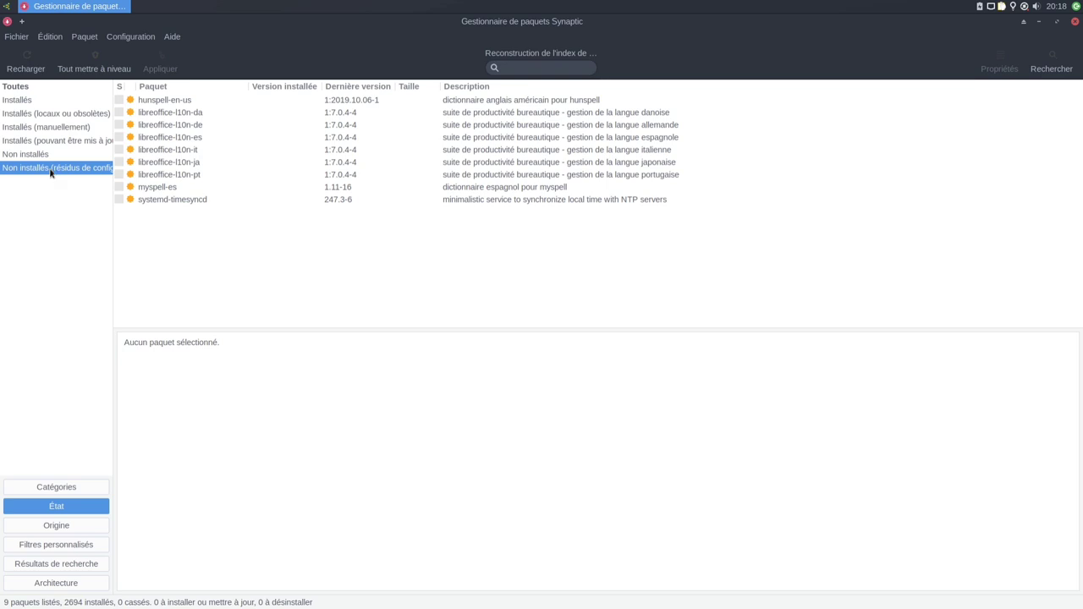
pyautogui.click(72, 489)
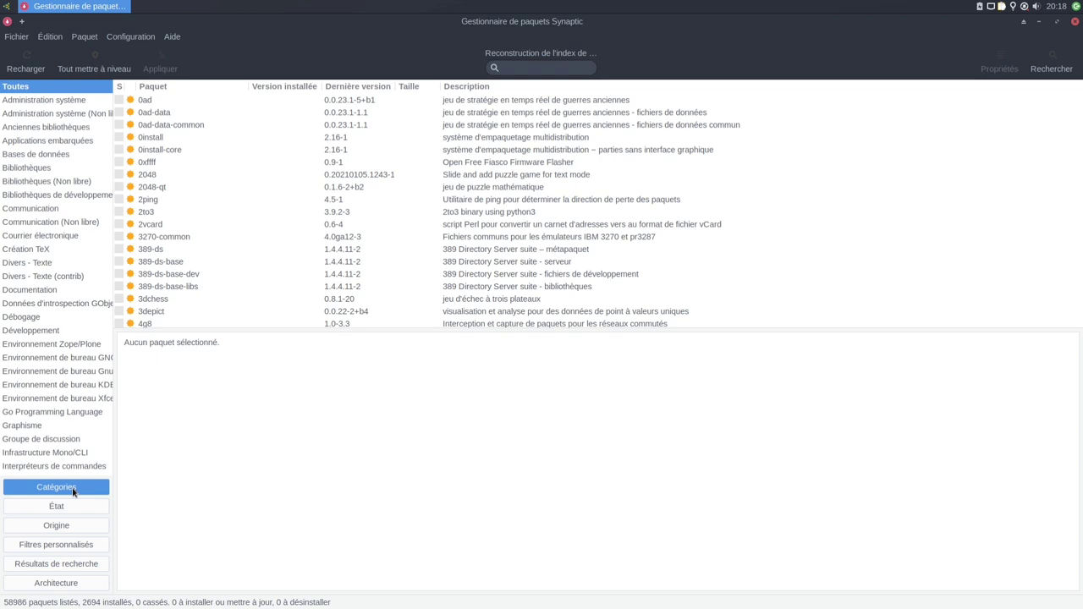
# - Search Synaptic for "vlc", view the description of the vlc package, and close the package manager
pyautogui.click(507, 68)
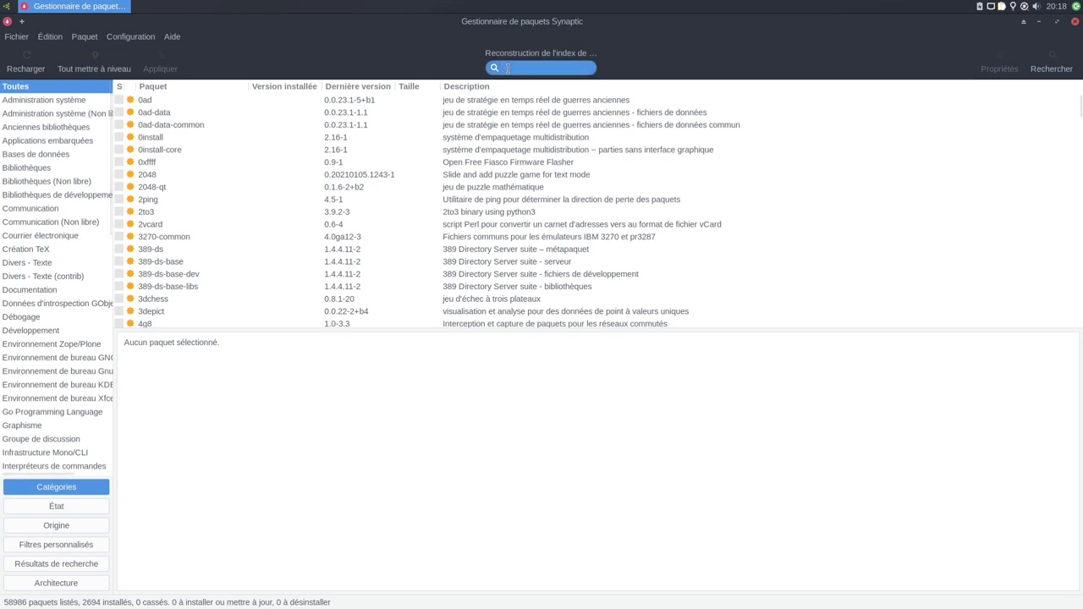
pyautogui.write('vlc')
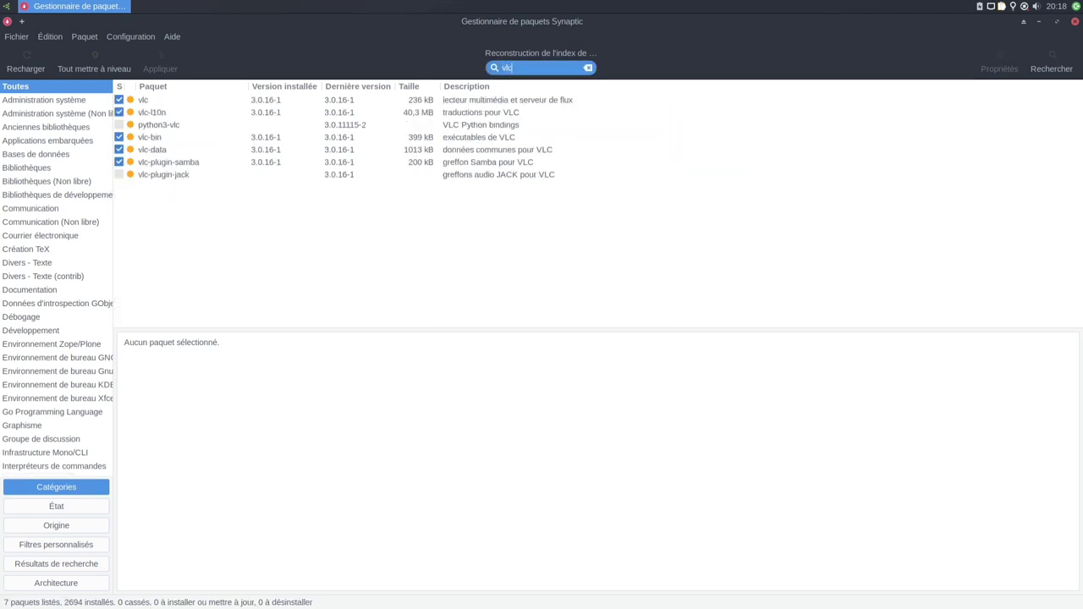
pyautogui.click(163, 101)
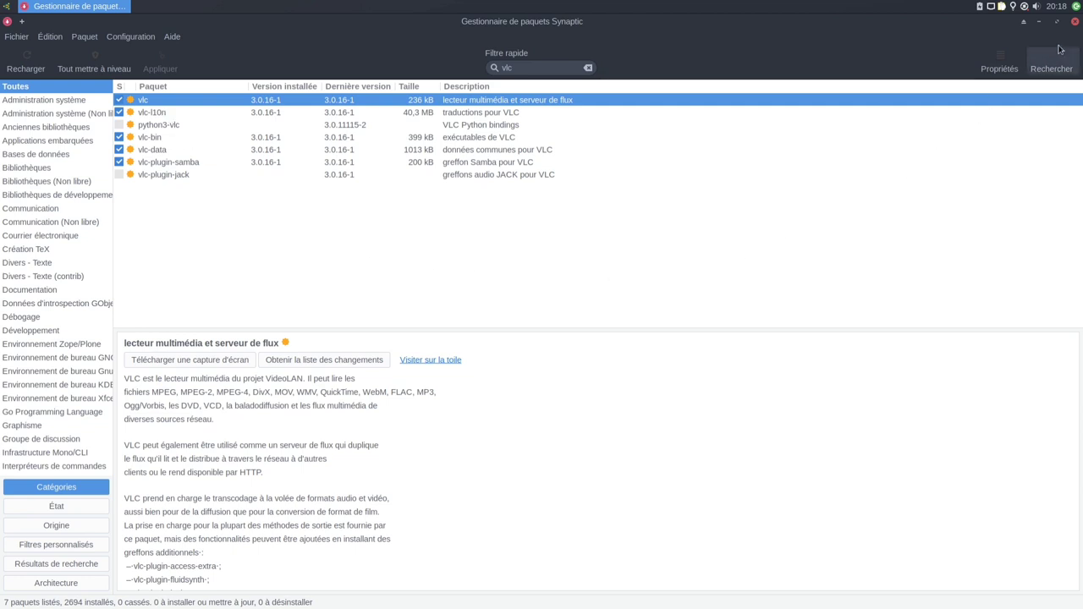
pyautogui.click(1076, 22)
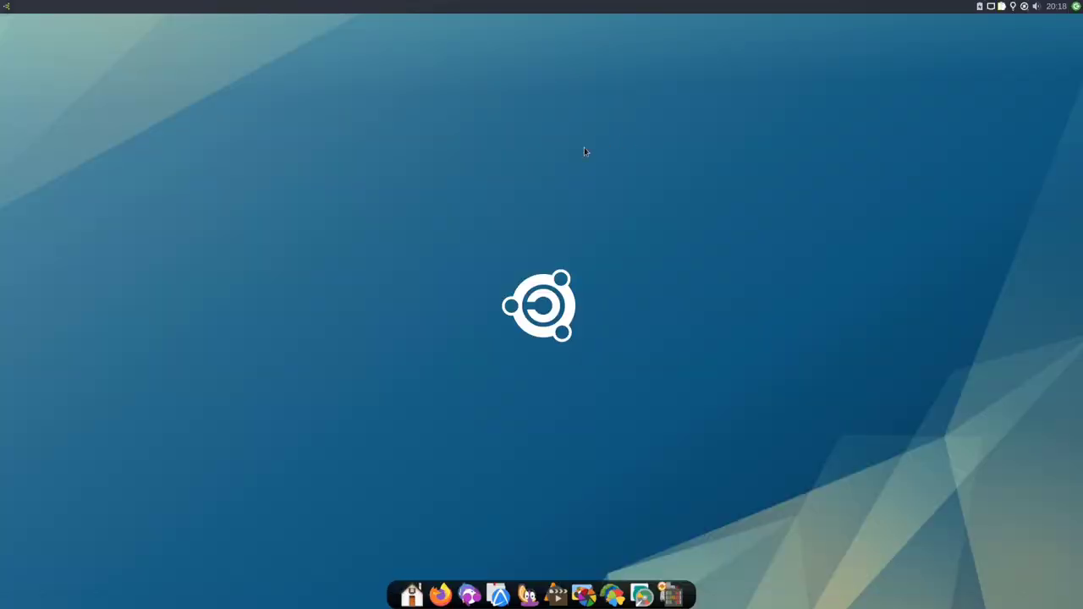
# - Find Flatpak Installeur by searching the applications for "fla" and launch it to reach the Flathub site
pyautogui.click(5, 10)
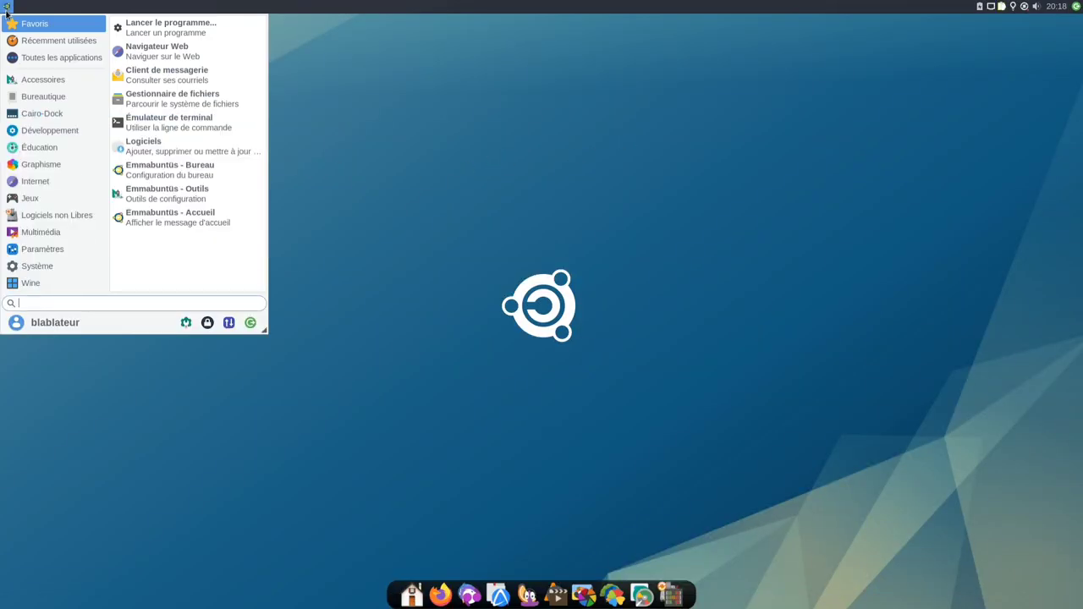
pyautogui.write('fla')
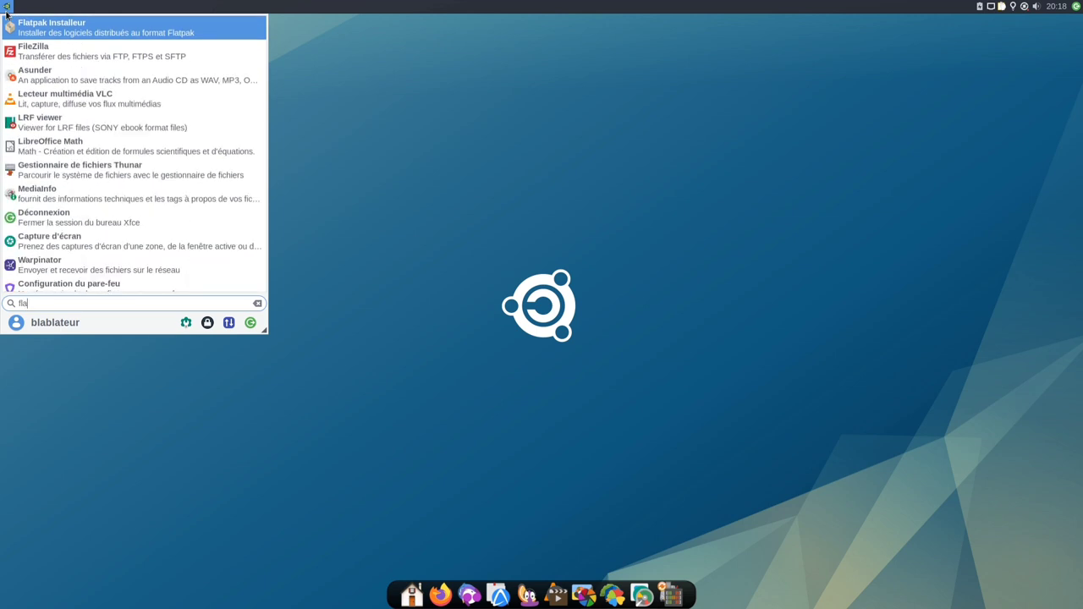
pyautogui.click(56, 35)
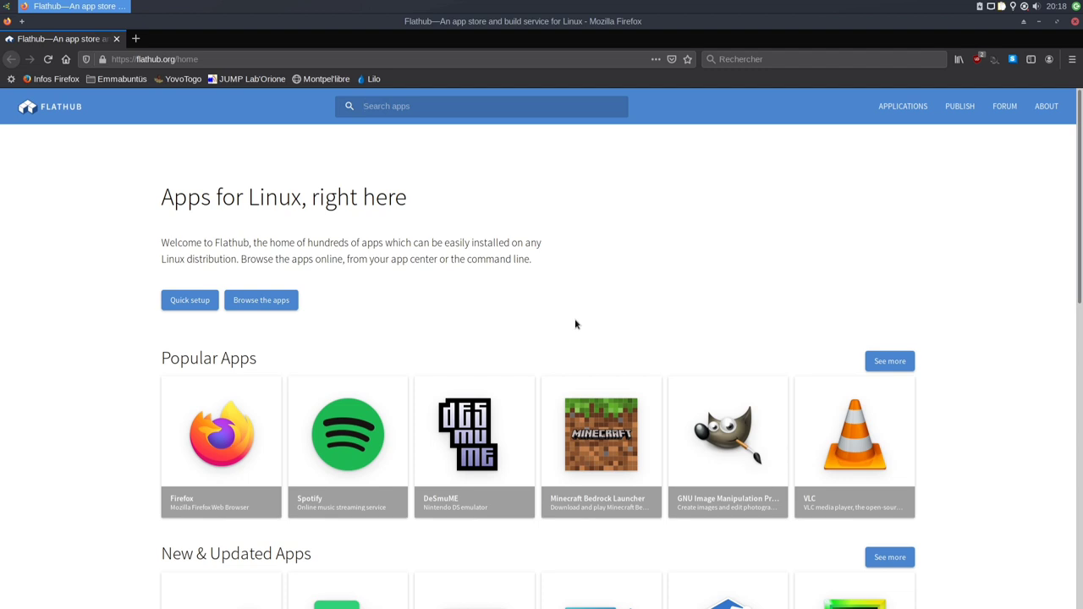
# - Look through the Flathub home page, then open its applications catalogue and examine the featured apps and games
pyautogui.scroll(-5, 576, 324)
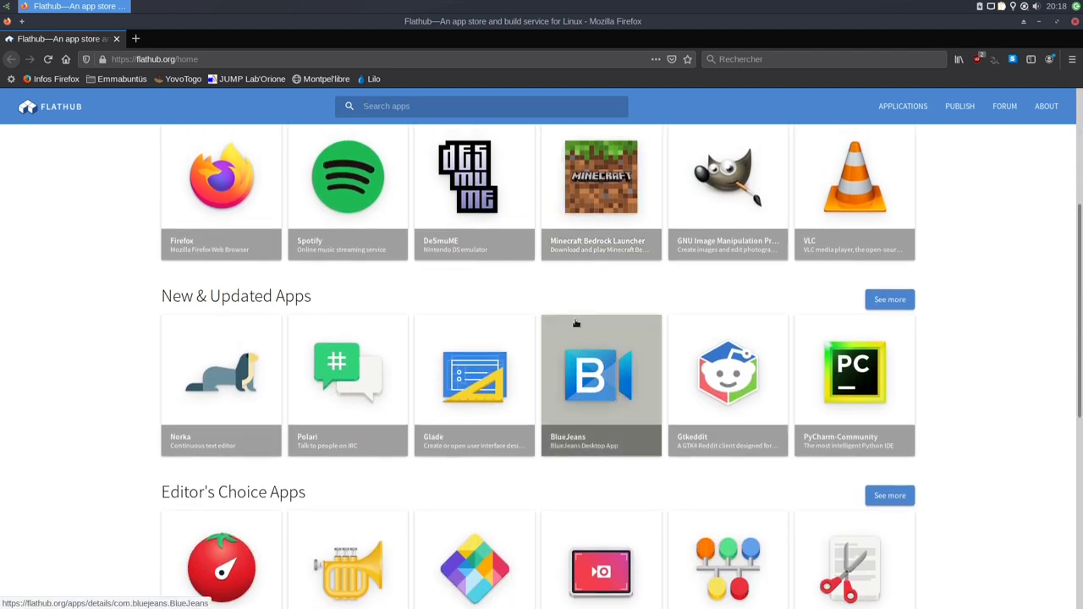
pyautogui.scroll(-8, 575, 324)
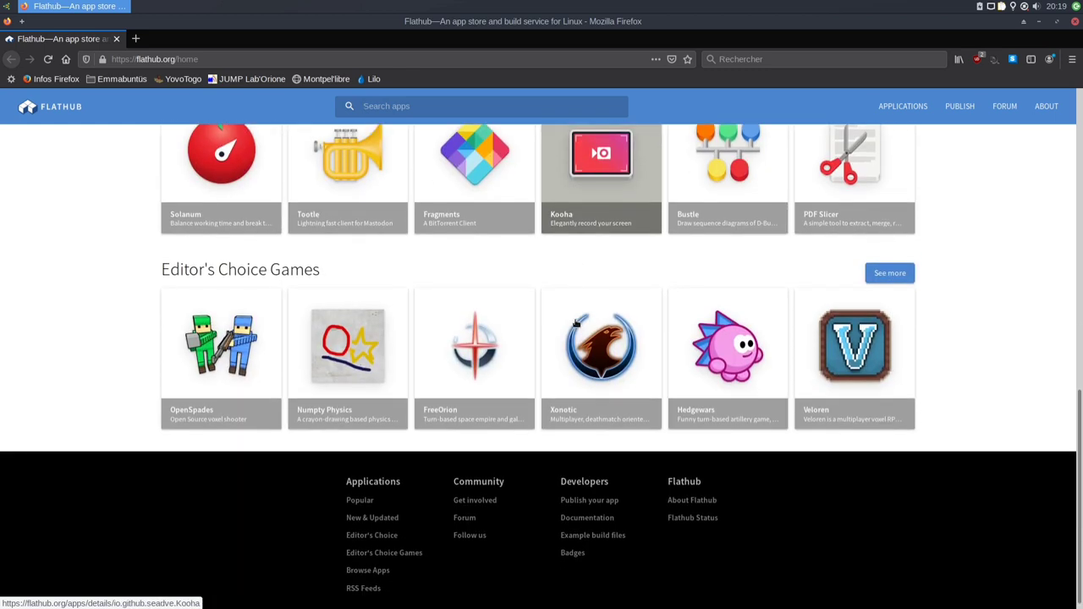
pyautogui.scroll(13, 575, 324)
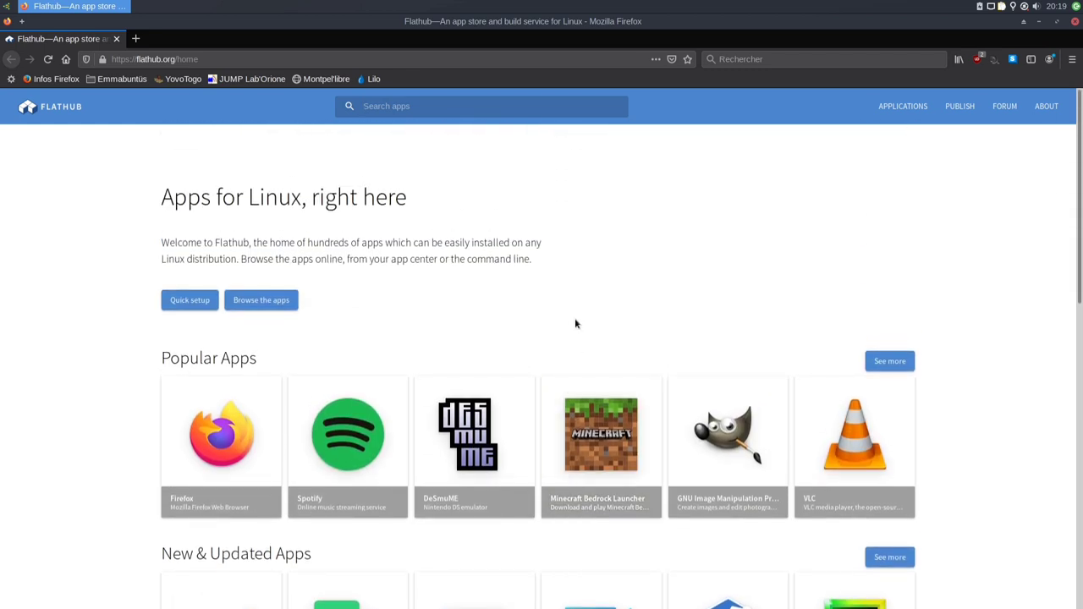
pyautogui.click(286, 302)
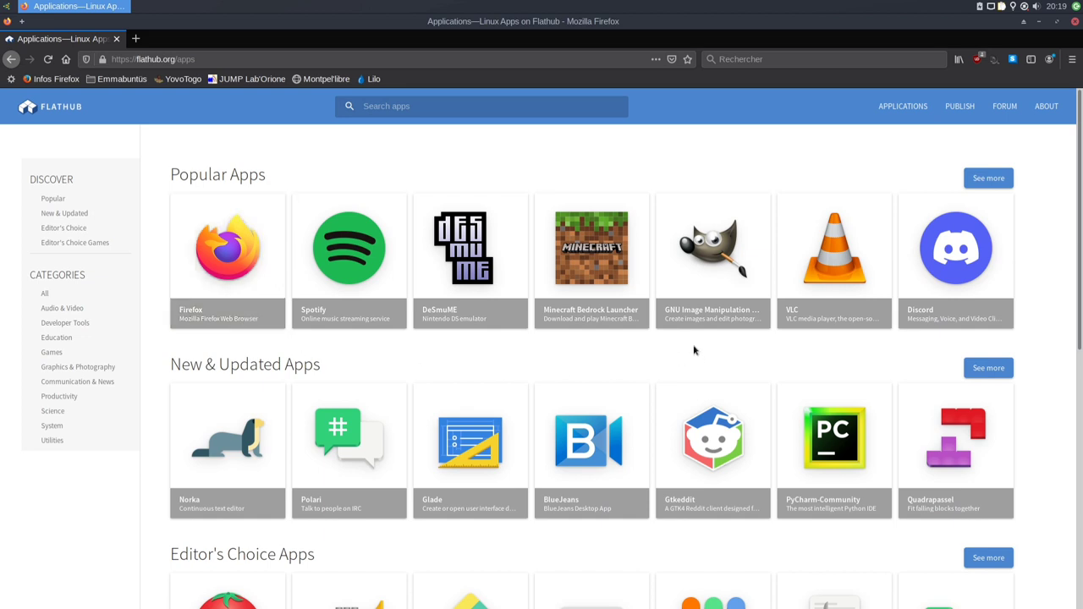
pyautogui.scroll(-5, 694, 350)
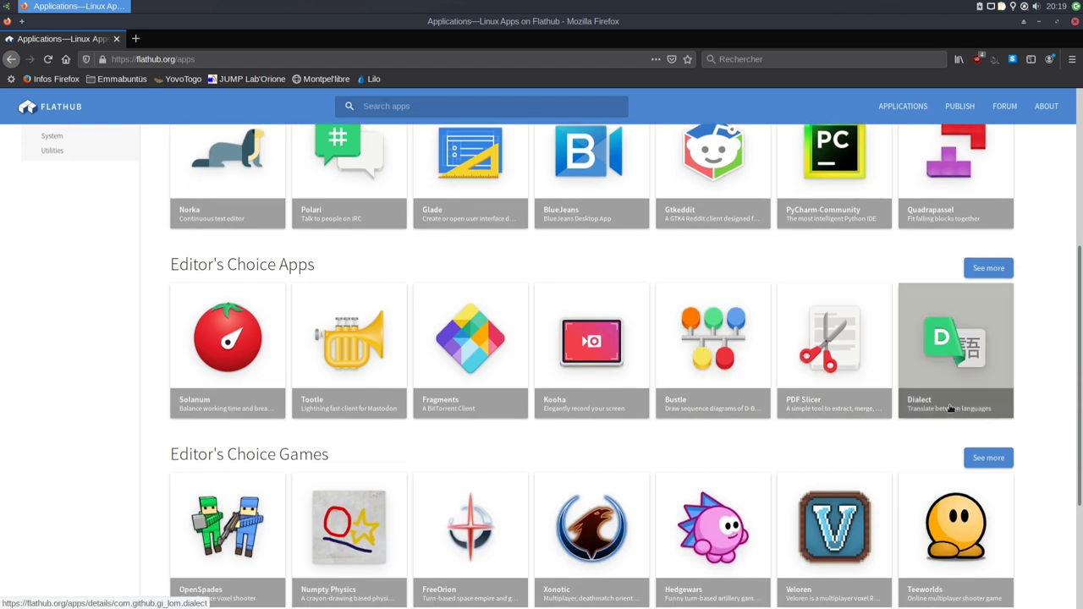
# - Search the installed applications for "dial" and dismiss the search
pyautogui.click(8, 10)
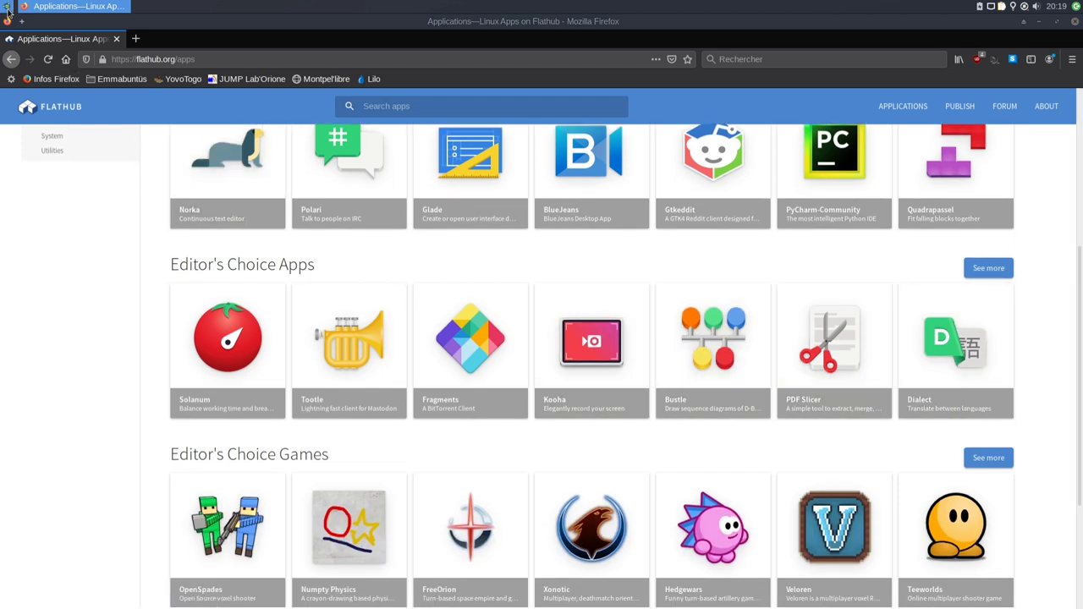
pyautogui.write('dia')
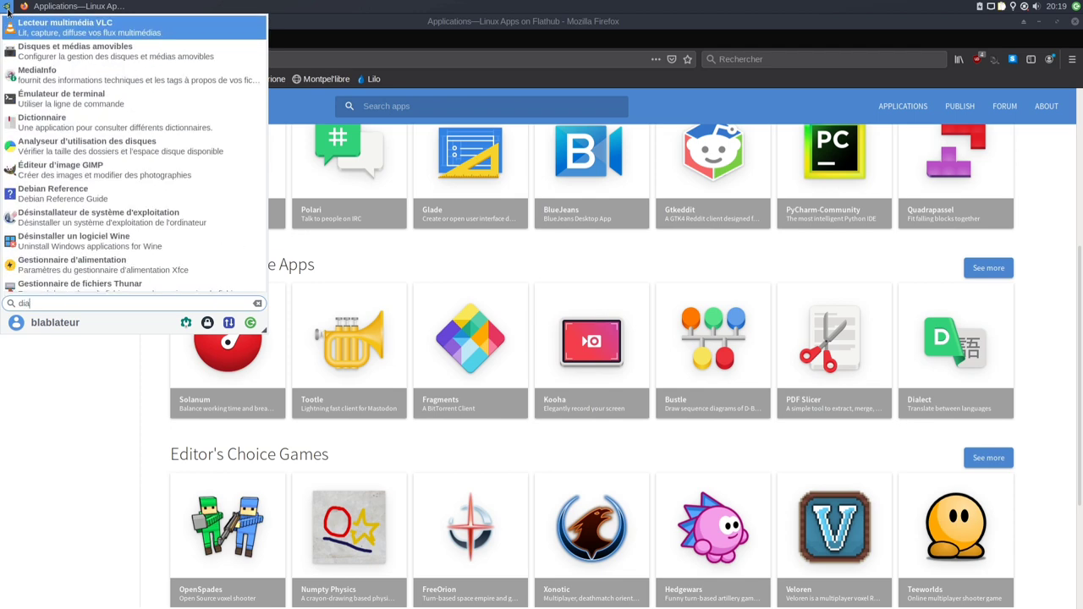
pyautogui.write('l')
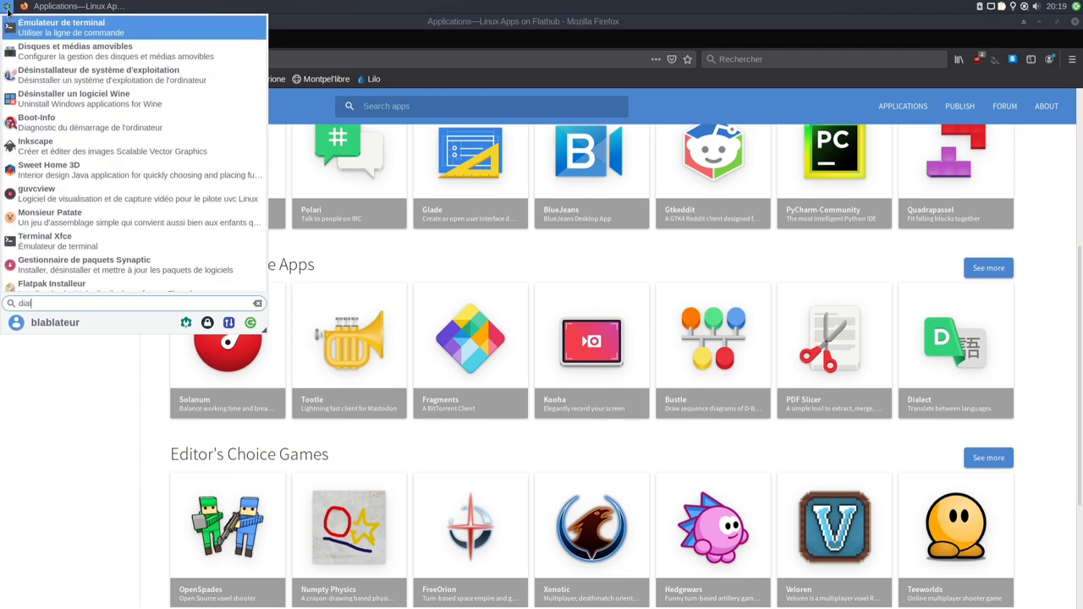
pyautogui.click(88, 510)
# - Open Dialect's page on Flathub and install the app by opening its flatpakref file with the default application installer
pyautogui.click(937, 337)
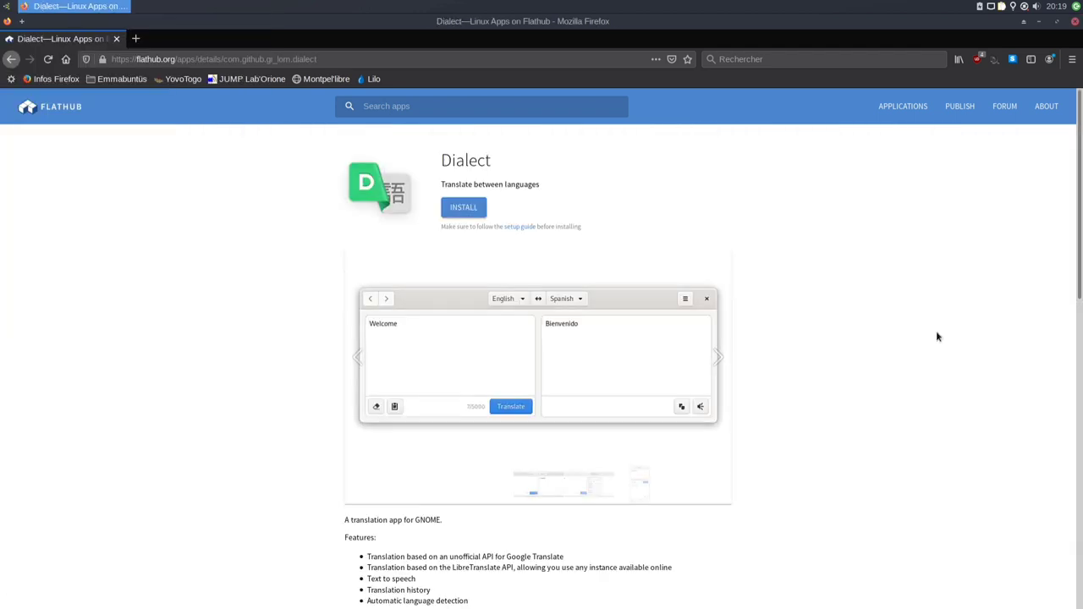
pyautogui.click(461, 209)
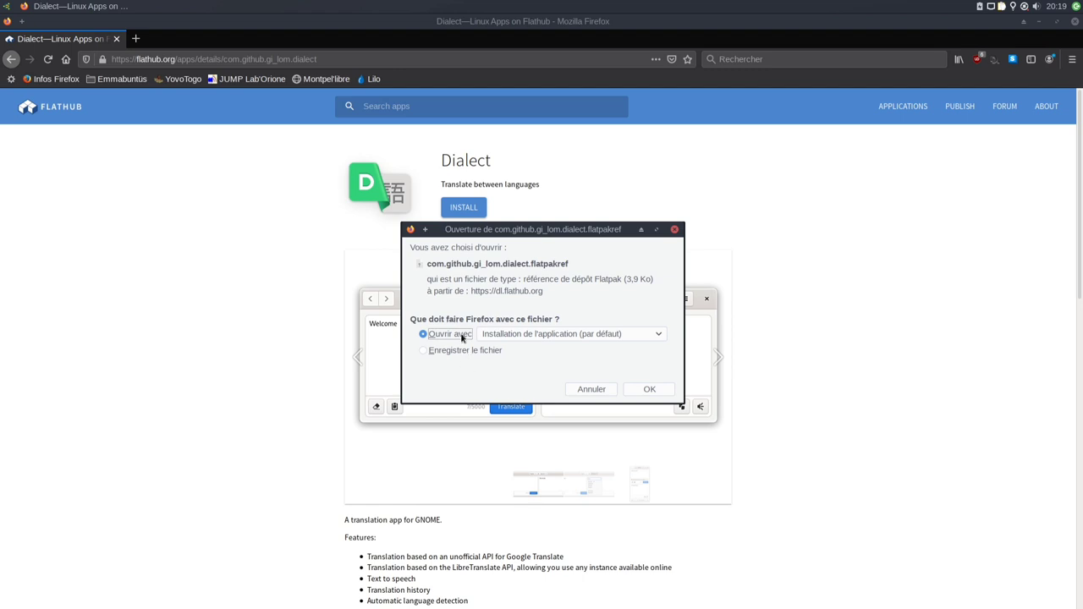
pyautogui.click(641, 389)
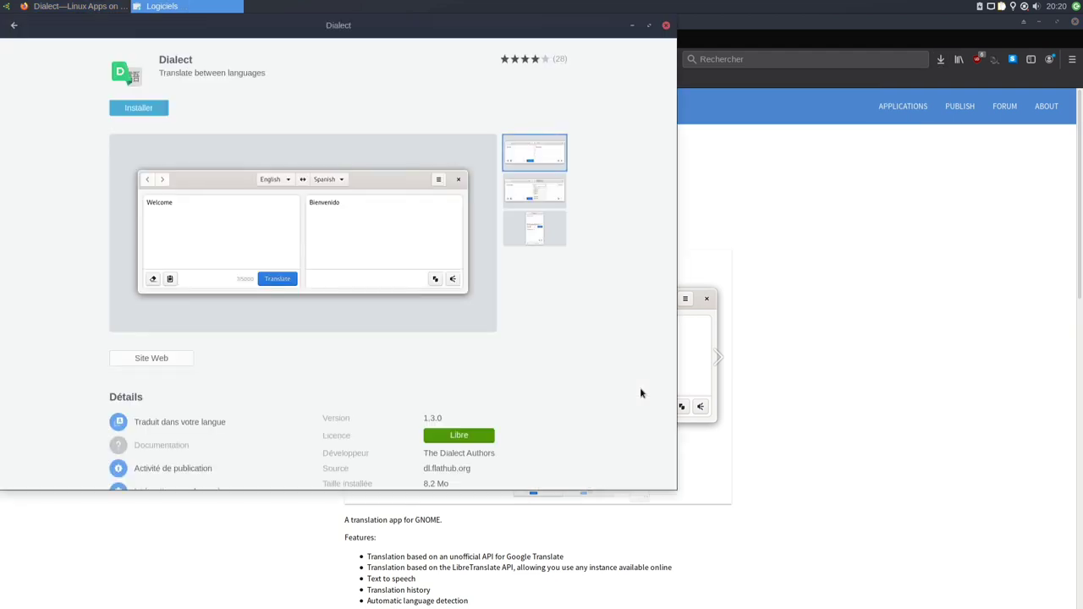
pyautogui.click(139, 108)
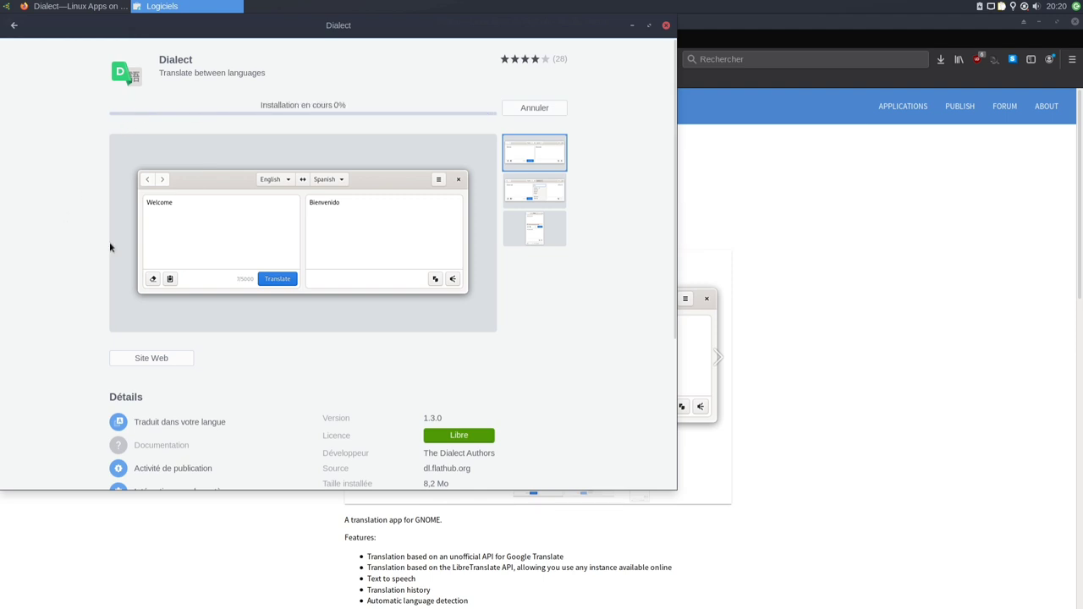
# - Minimize the browser, launch Dialect once it is installed, and close the Logiciels window
pyautogui.moveTo(549, 36); pyautogui.dragTo(797, 89)
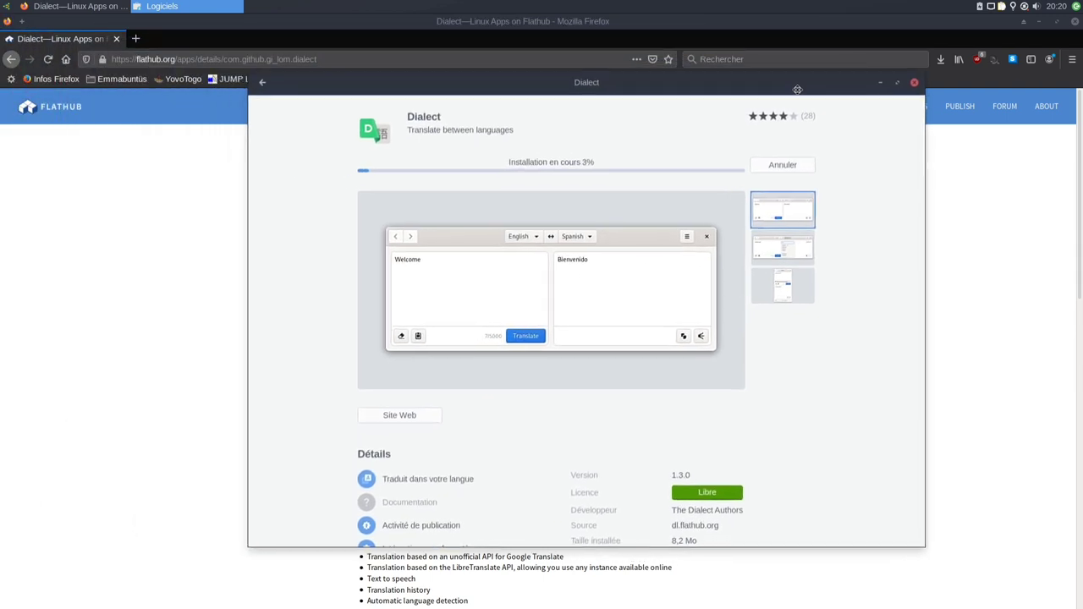
pyautogui.click(1041, 22)
pyautogui.moveTo(780, 86); pyautogui.dragTo(736, 69)
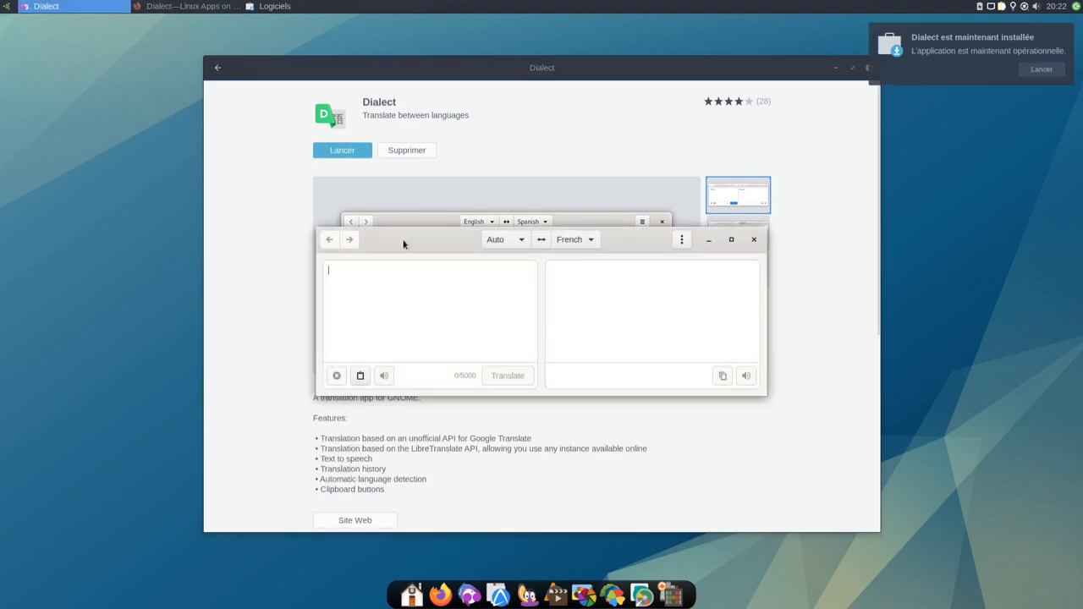
pyautogui.moveTo(403, 241); pyautogui.dragTo(406, 203)
pyautogui.click(869, 67)
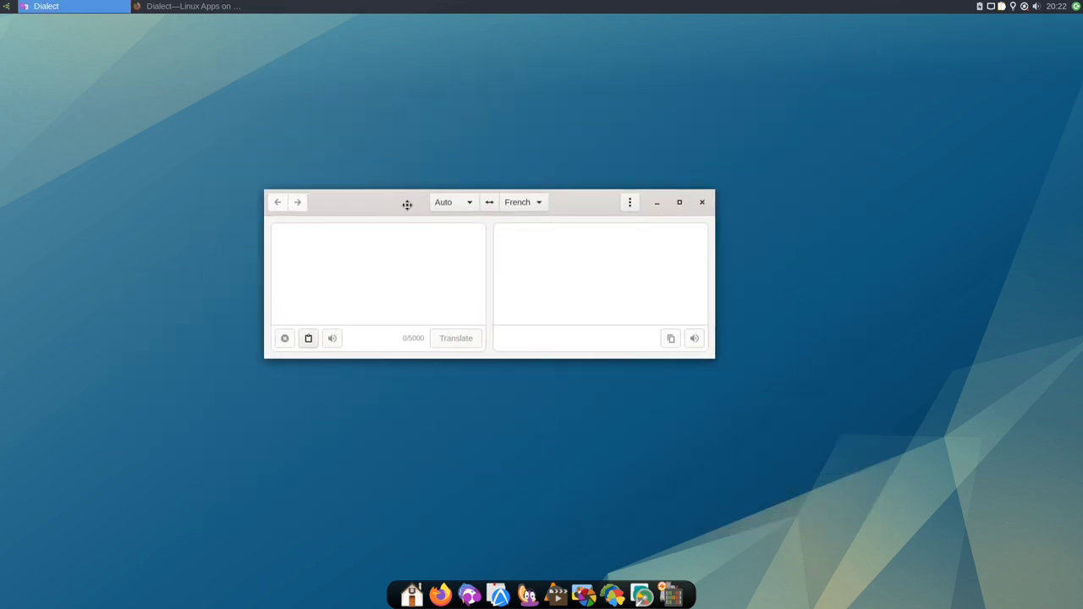
# - View the About information and the menu options of Dialect, and close the application
pyautogui.click(629, 204)
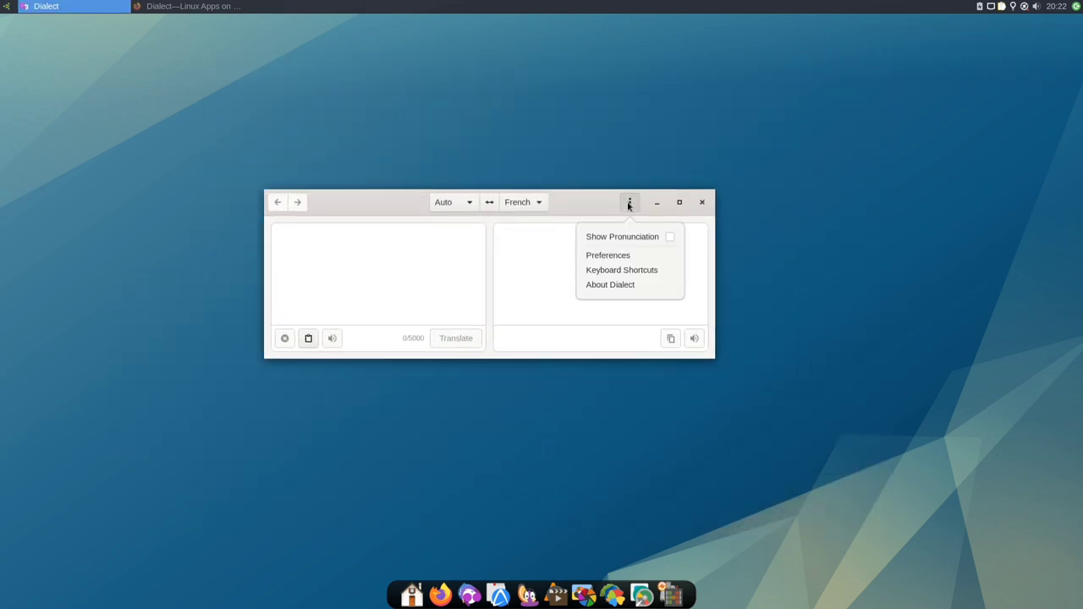
pyautogui.click(629, 285)
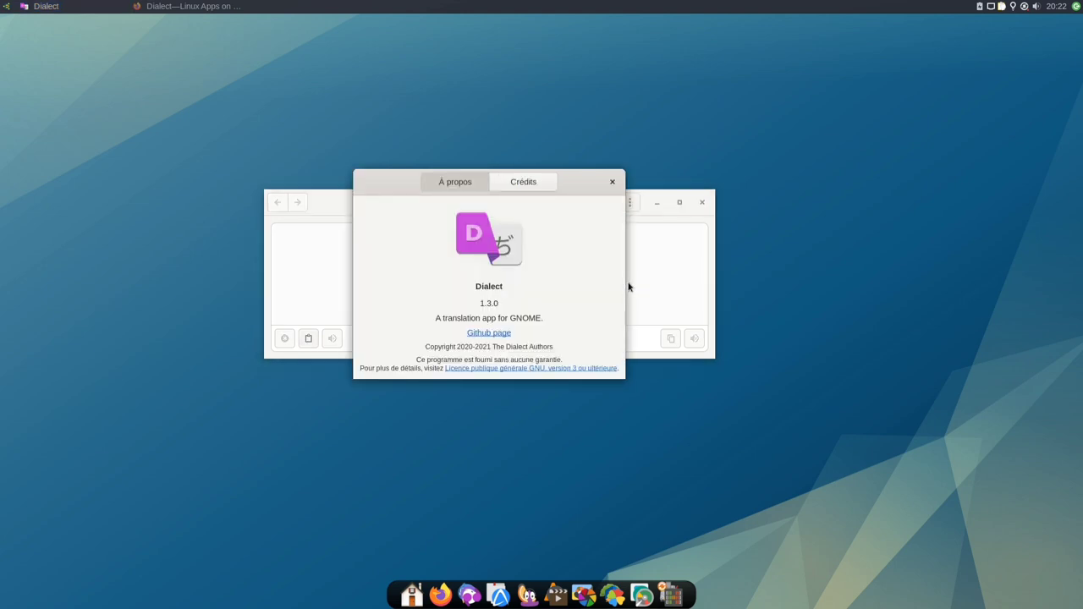
pyautogui.click(612, 182)
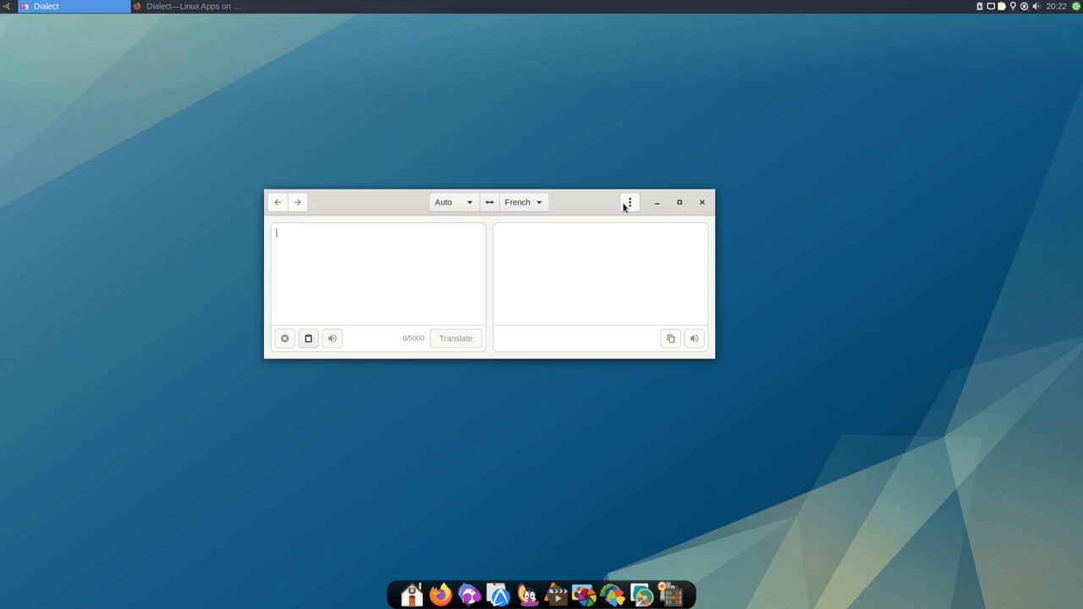
pyautogui.click(625, 204)
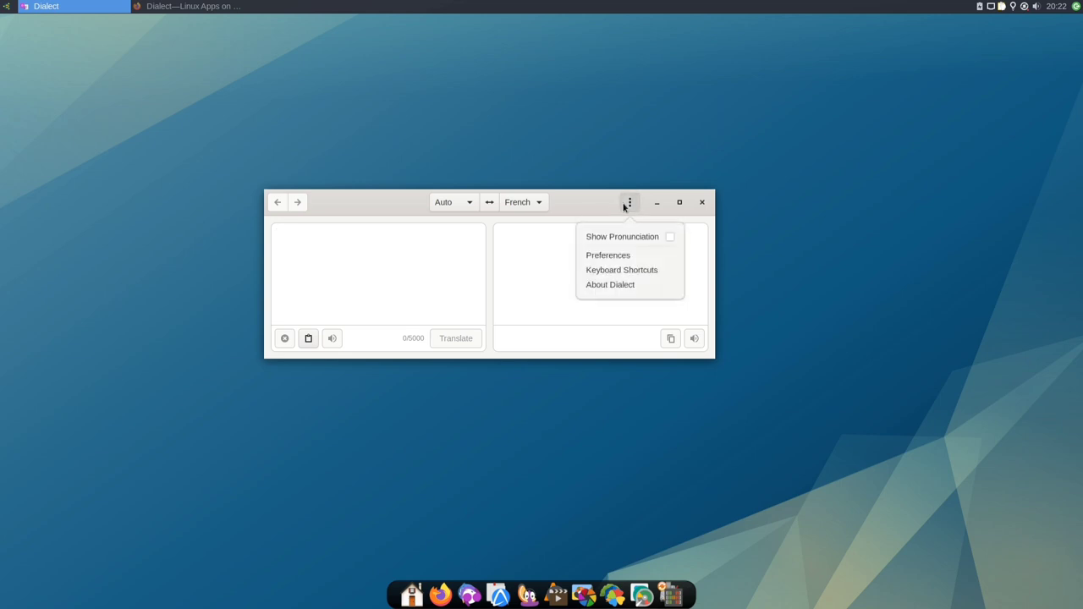
pyautogui.click(699, 203)
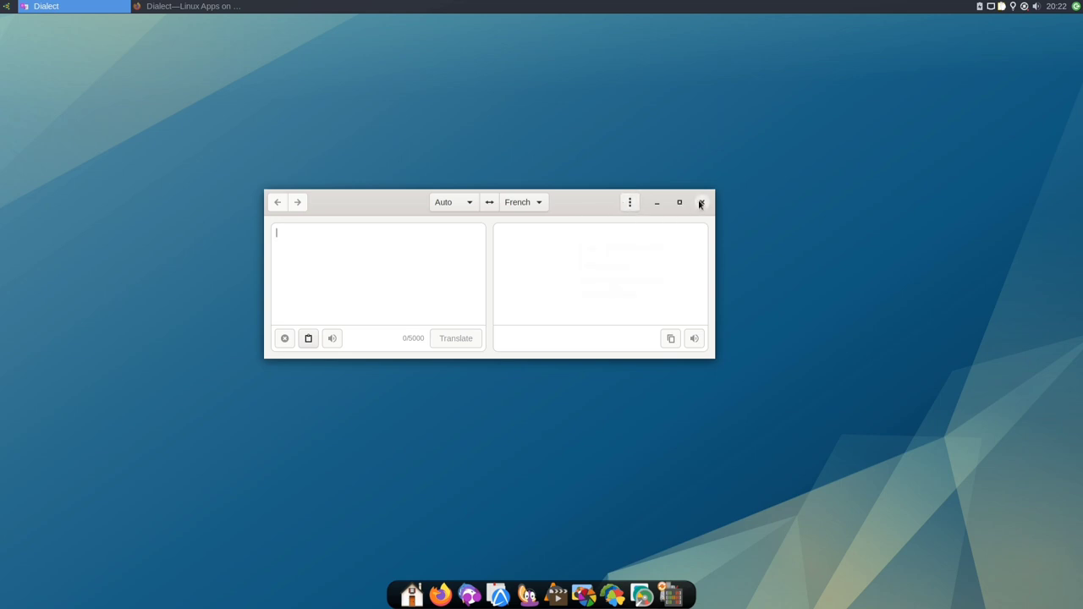
pyautogui.click(700, 202)
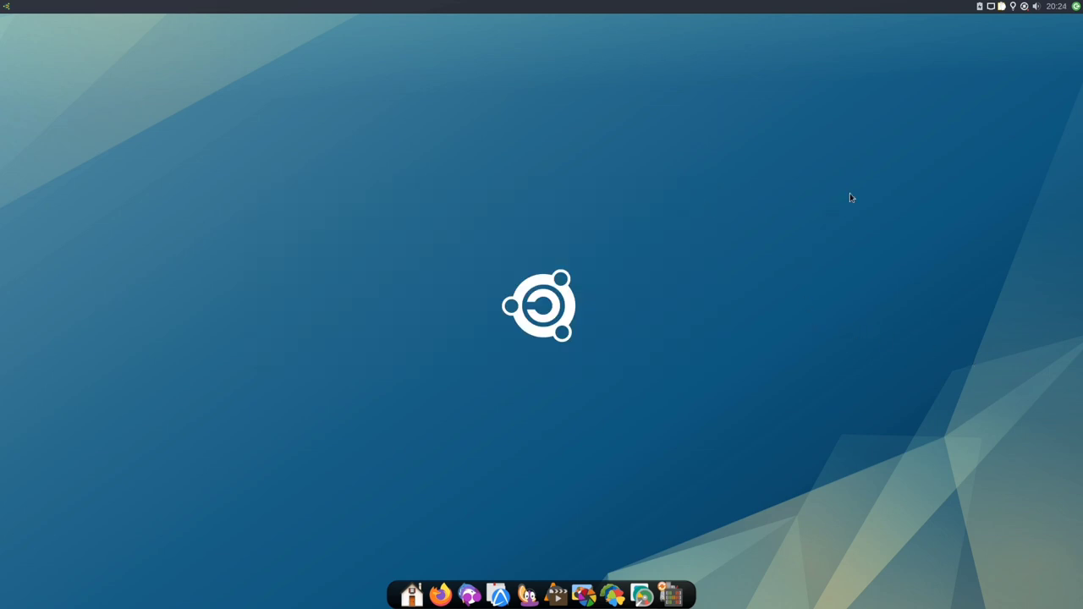
# - View the options of the light bulb indicator in the system tray and dismiss them without changes
pyautogui.click(1013, 7)
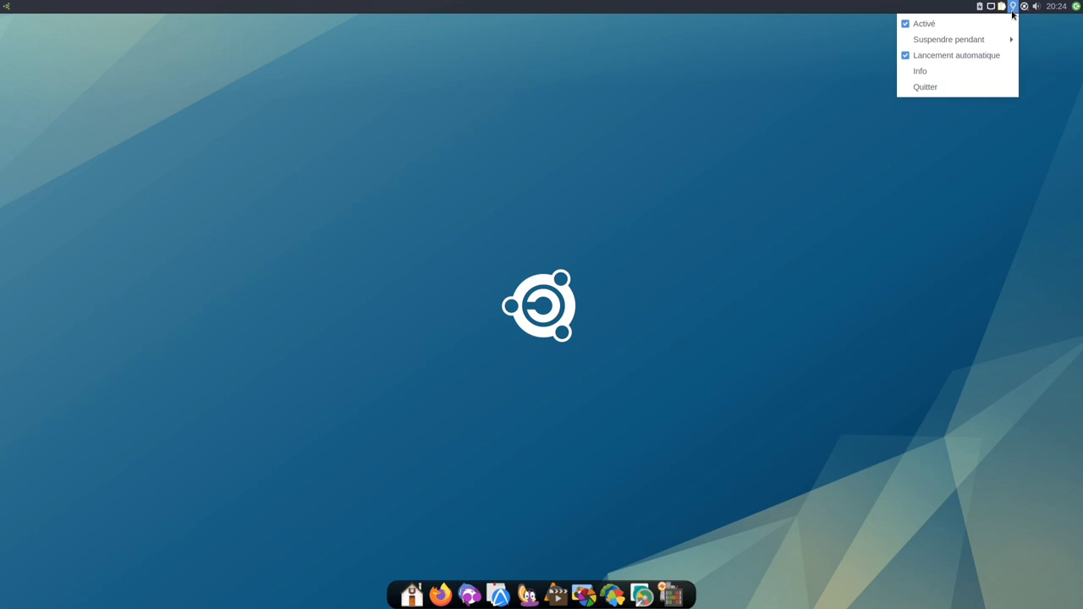
pyautogui.click(1052, 94)
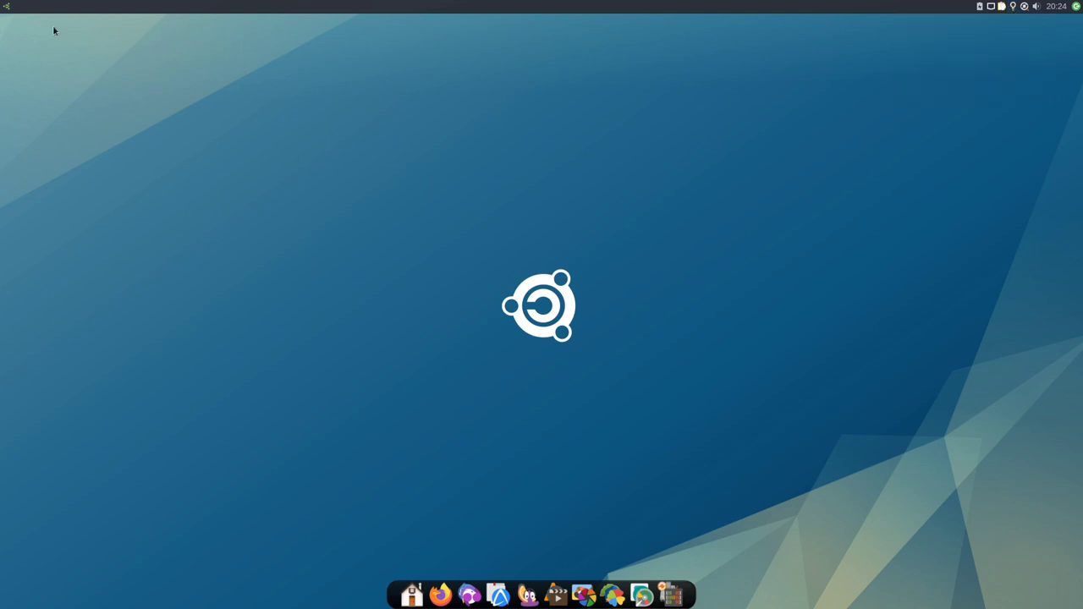
# - Find Timeshift by searching the applications for "tim", launch it, and authenticate with the account password
pyautogui.click(7, 9)
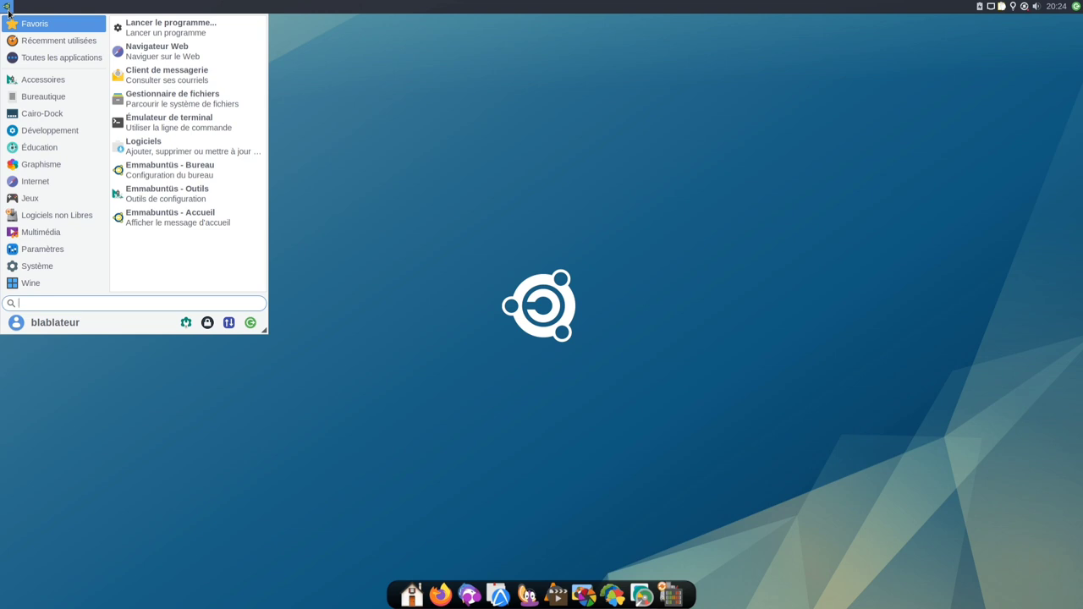
pyautogui.write('tim')
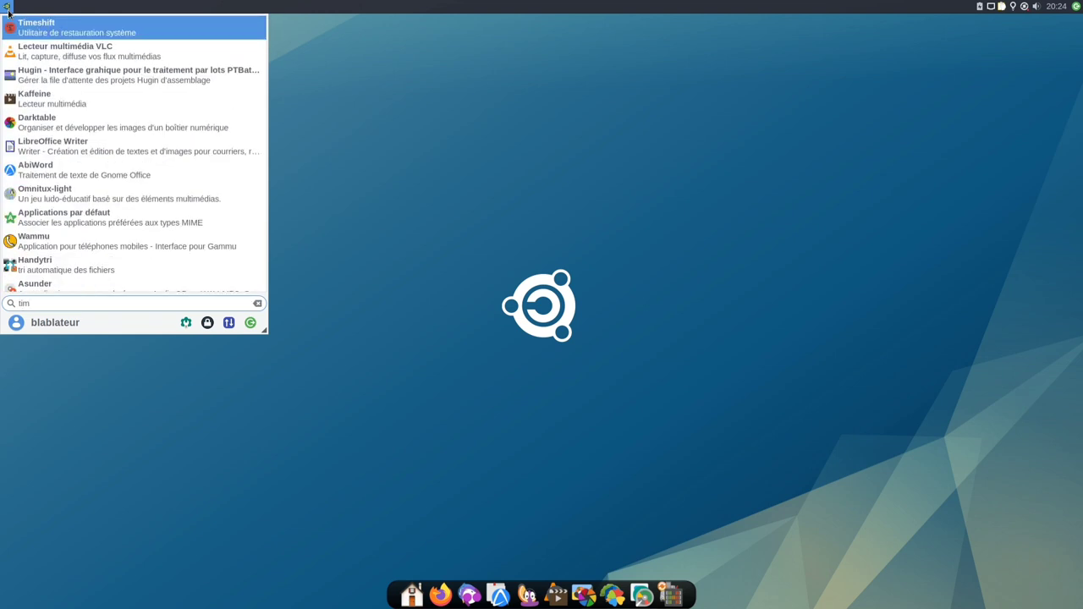
pyautogui.press('Return')
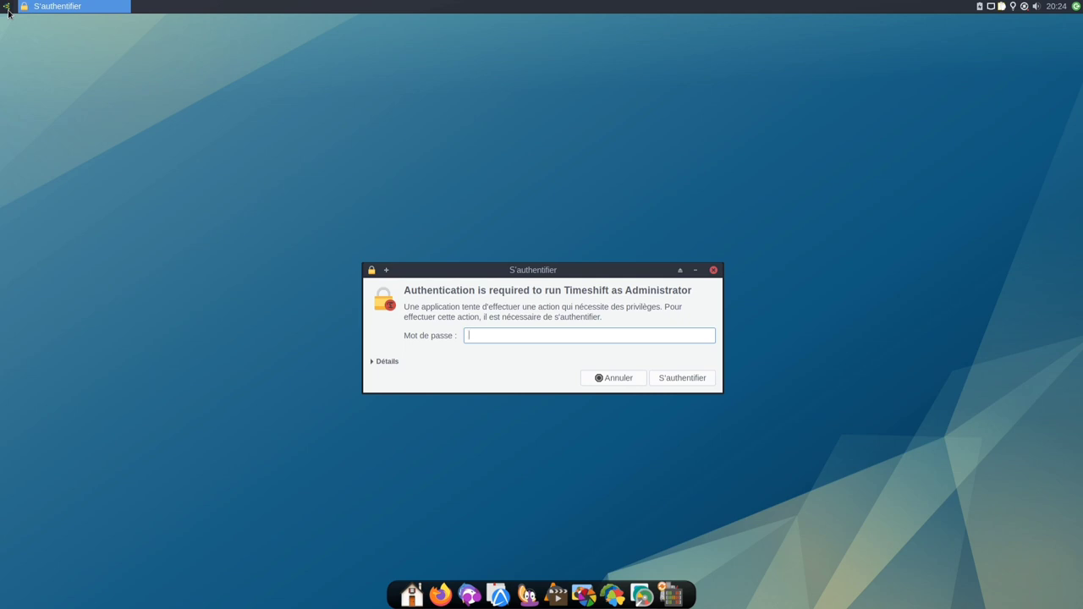
pyautogui.write('*')
pyautogui.write('••')
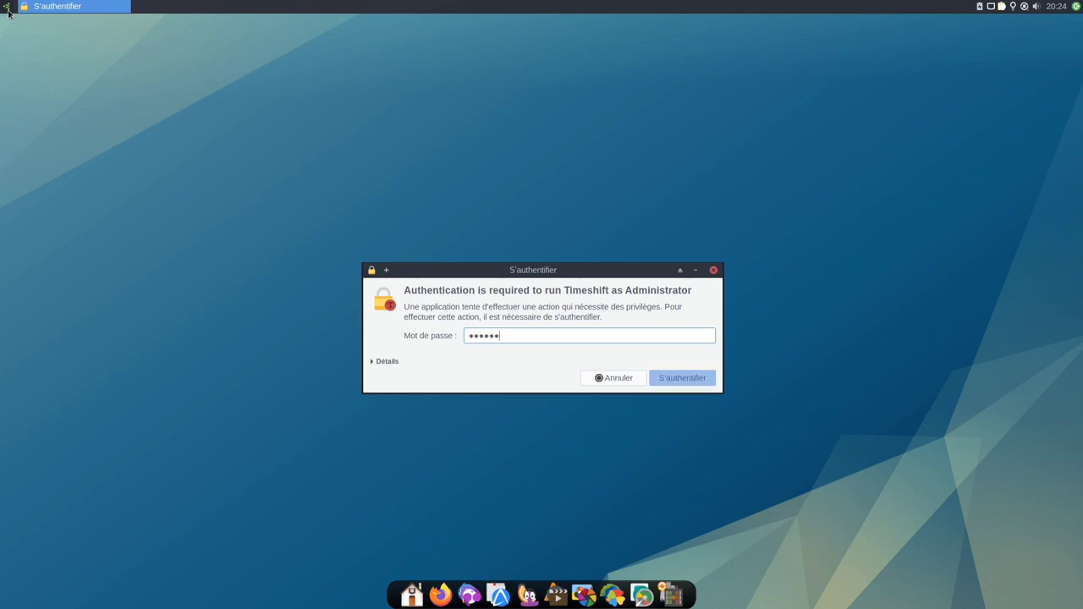
pyautogui.press('Return')
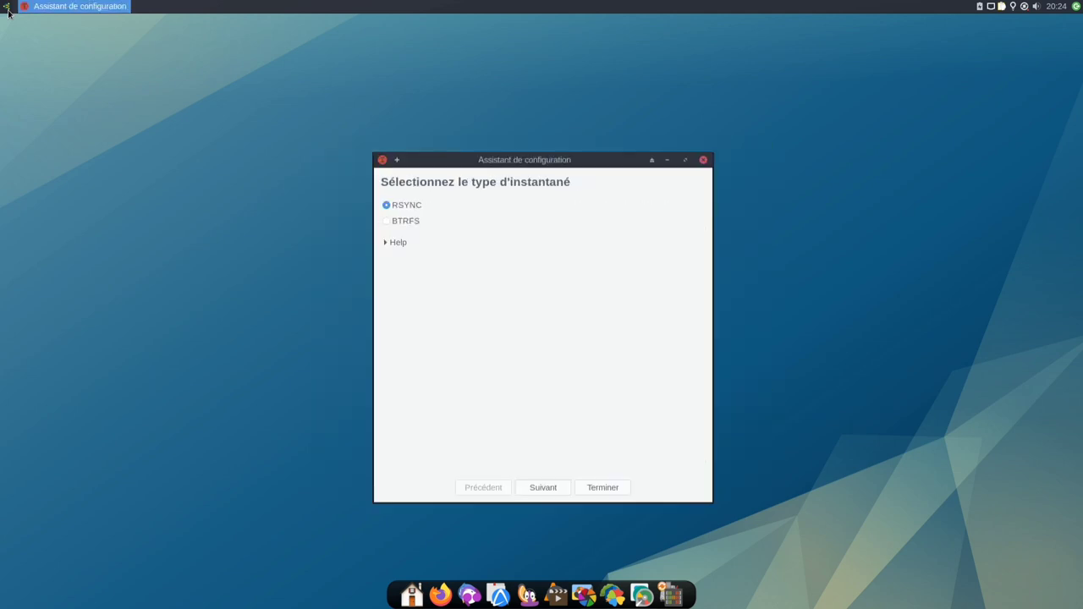
# - Continue Timeshift's configuration wizard with the RSYNC snapshot type
pyautogui.click(543, 488)
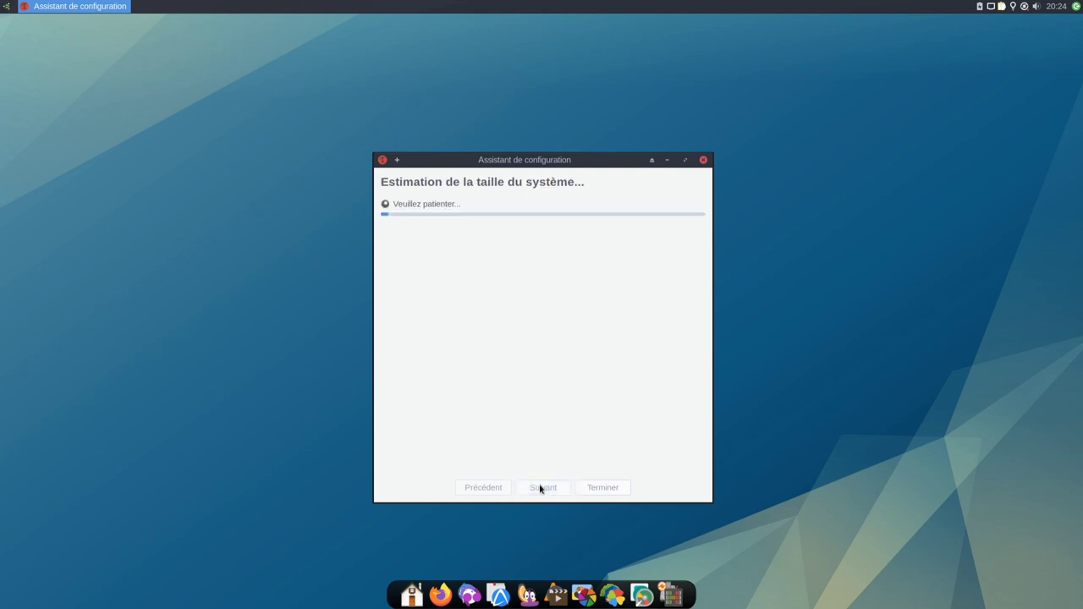
pyautogui.moveTo(574, 161); pyautogui.dragTo(563, 140)
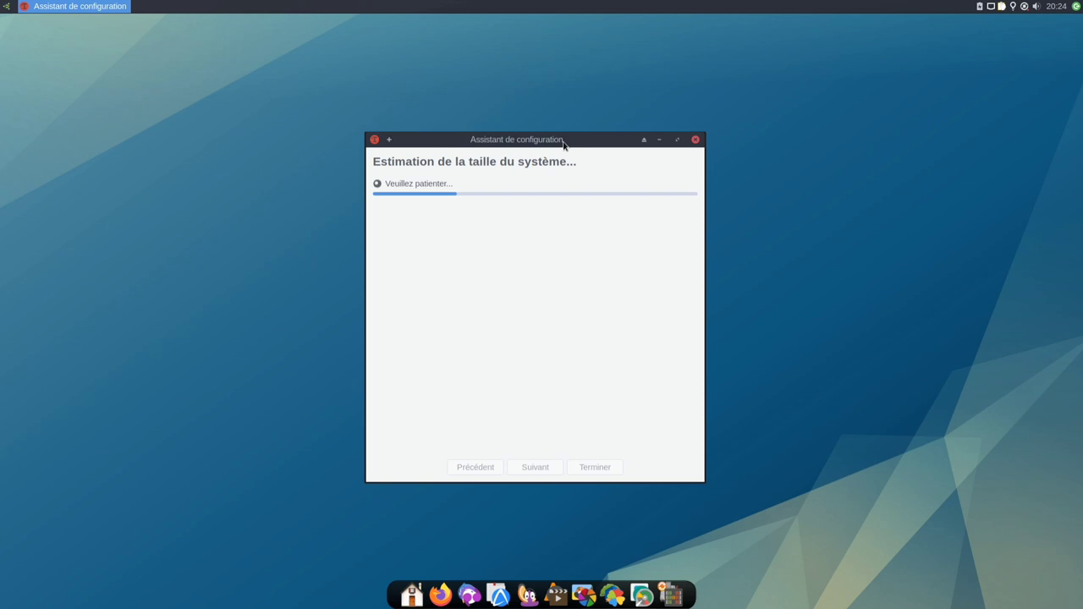
# - Open a terminal by searching the applications for "ter" and run swapon to list the swap devices
pyautogui.click(8, 8)
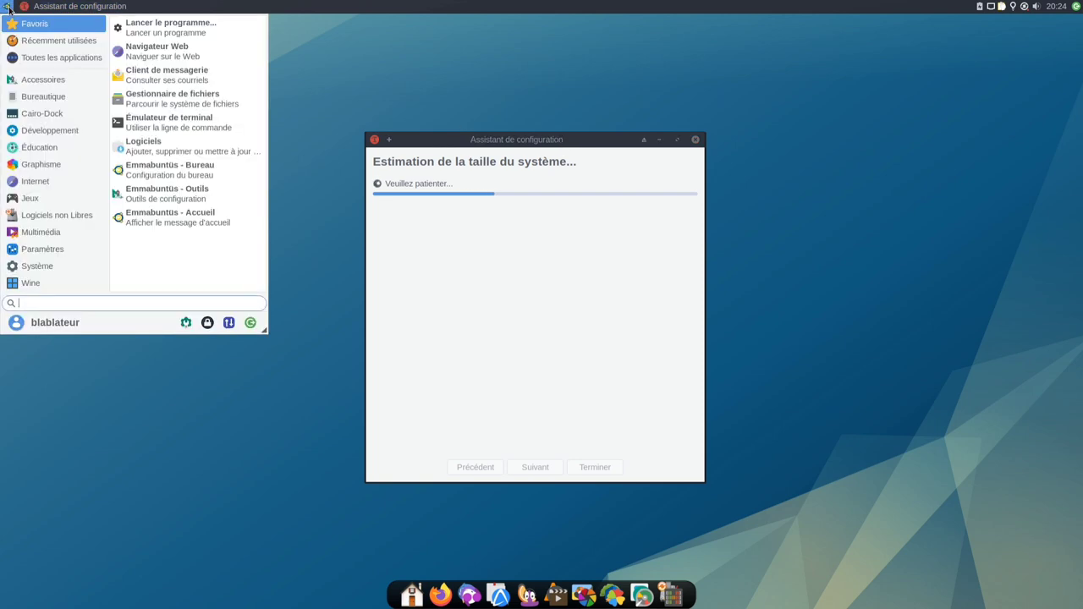
pyautogui.write('ter')
pyautogui.press('Return')
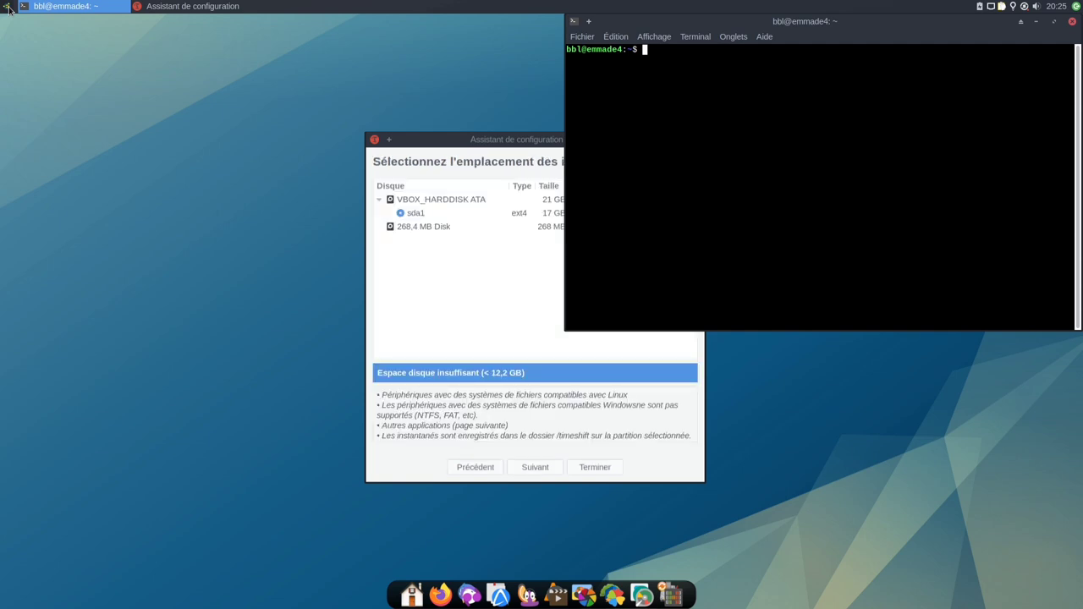
pyautogui.write('swapon')
pyautogui.press('Return')
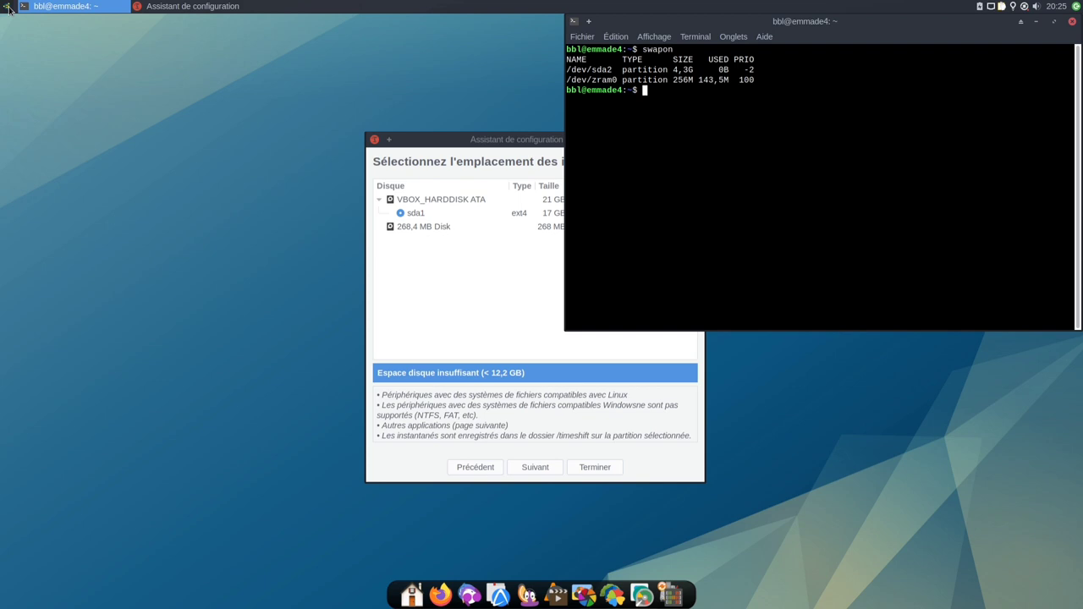
# - Finish the Timeshift wizard with sda1 as the snapshot location and decline selecting another device
pyautogui.moveTo(418, 140); pyautogui.dragTo(190, 97)
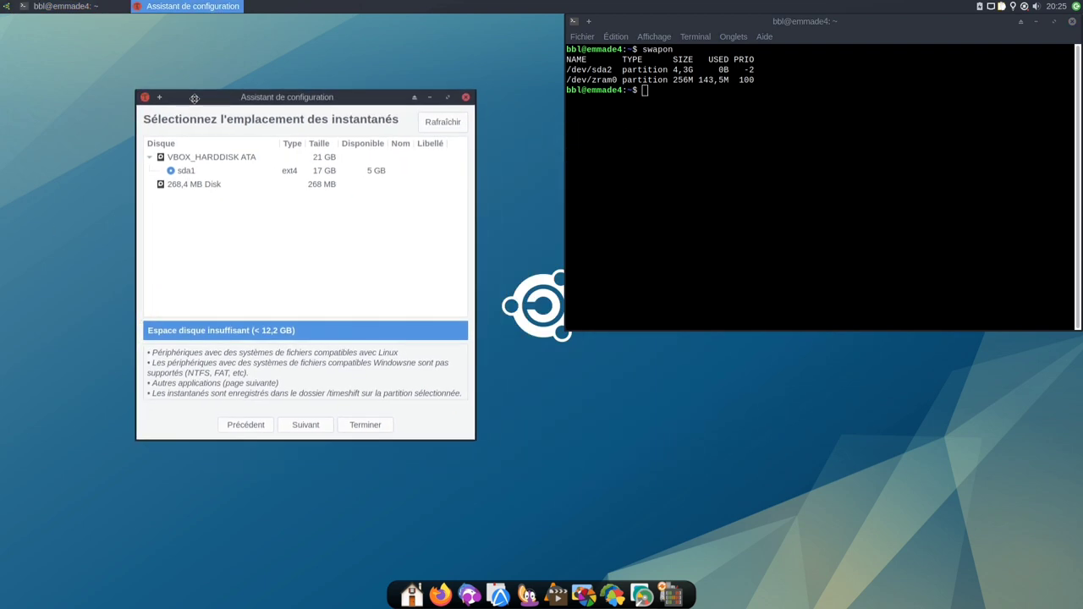
pyautogui.click(346, 426)
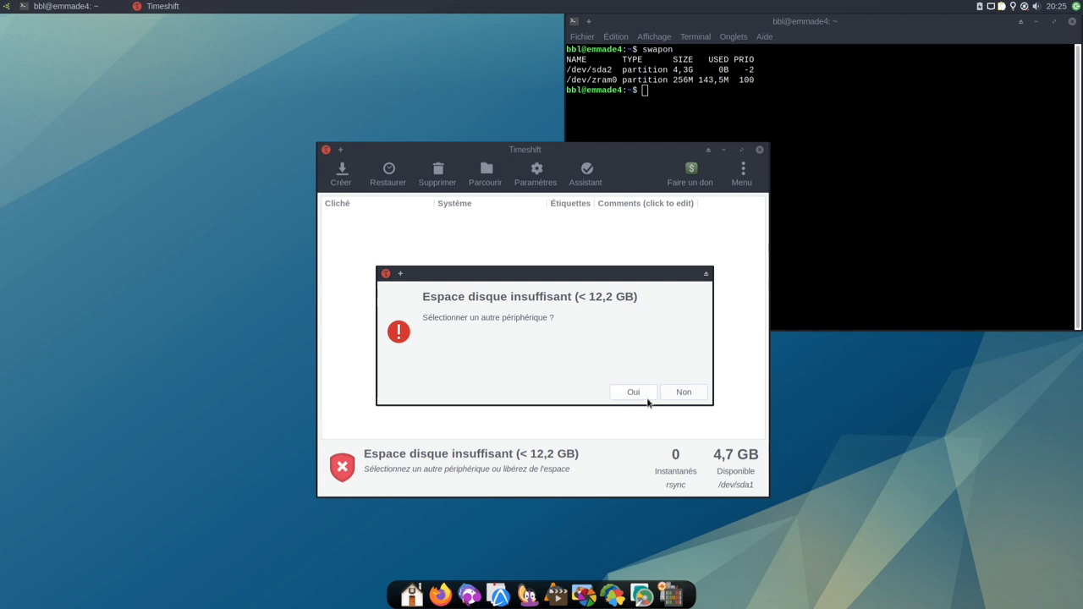
pyautogui.click(670, 392)
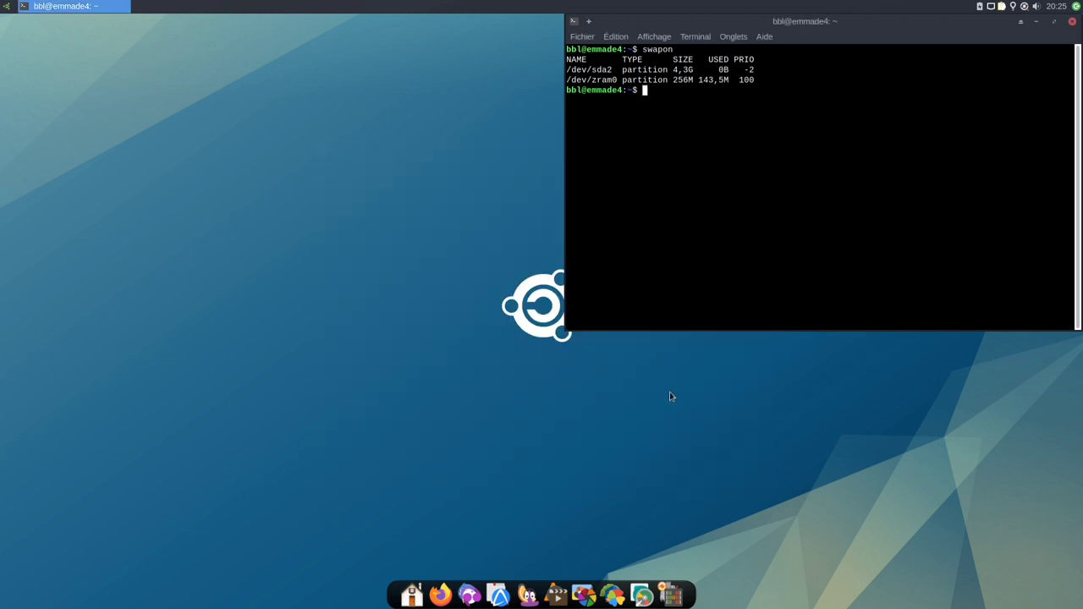
# - Reposition the terminal near the middle of the desktop and run htop to examine memory and processor use
pyautogui.moveTo(787, 24); pyautogui.dragTo(524, 117)
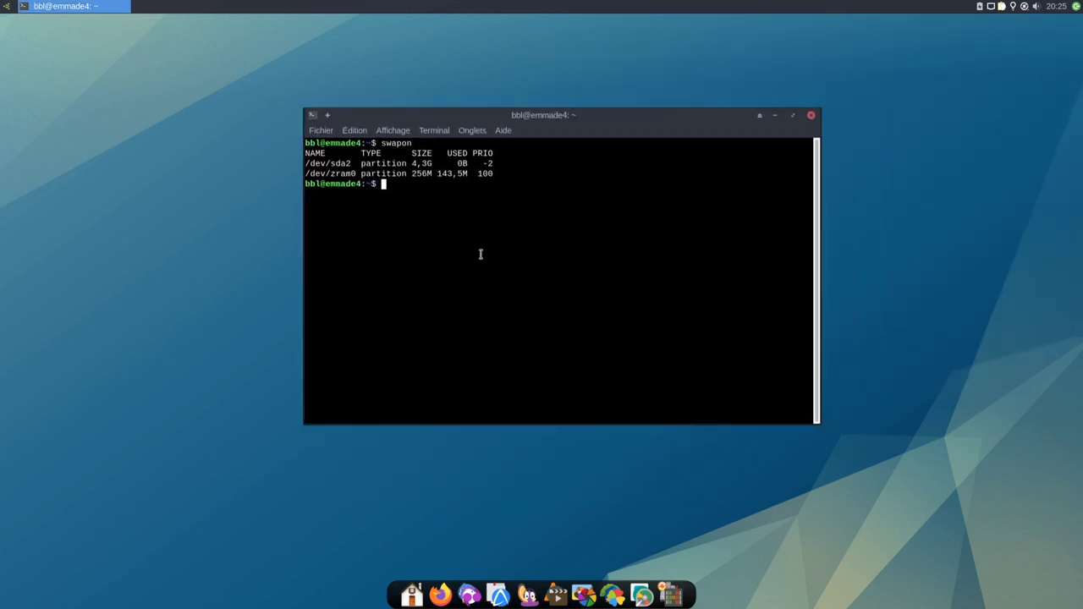
pyautogui.write('htop')
pyautogui.press('Return')
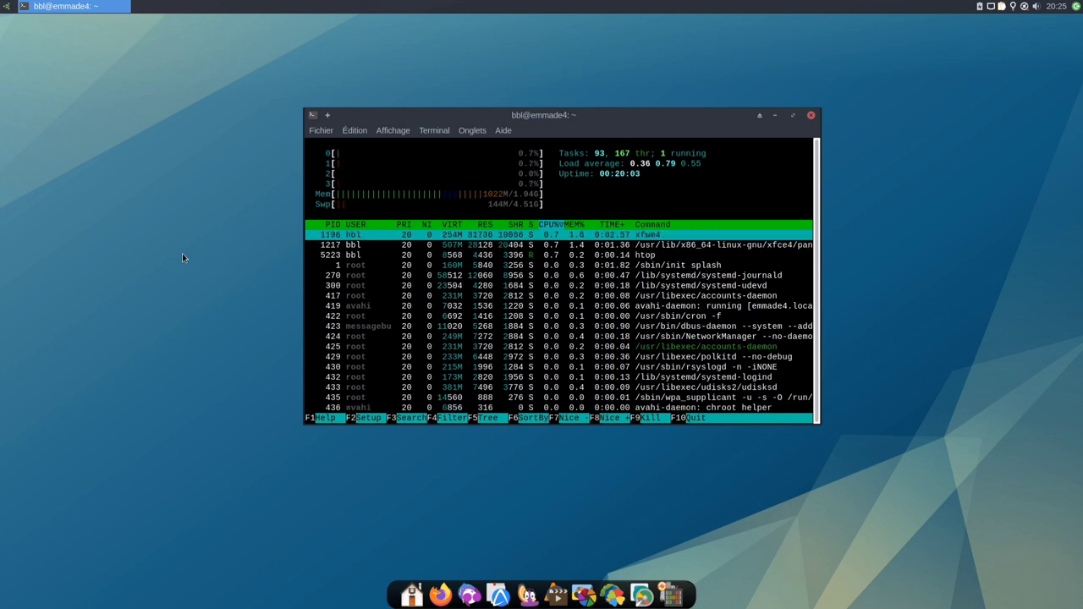
# - Quit htop and restart the system with sudo reboot
pyautogui.write('qsudo reboo')
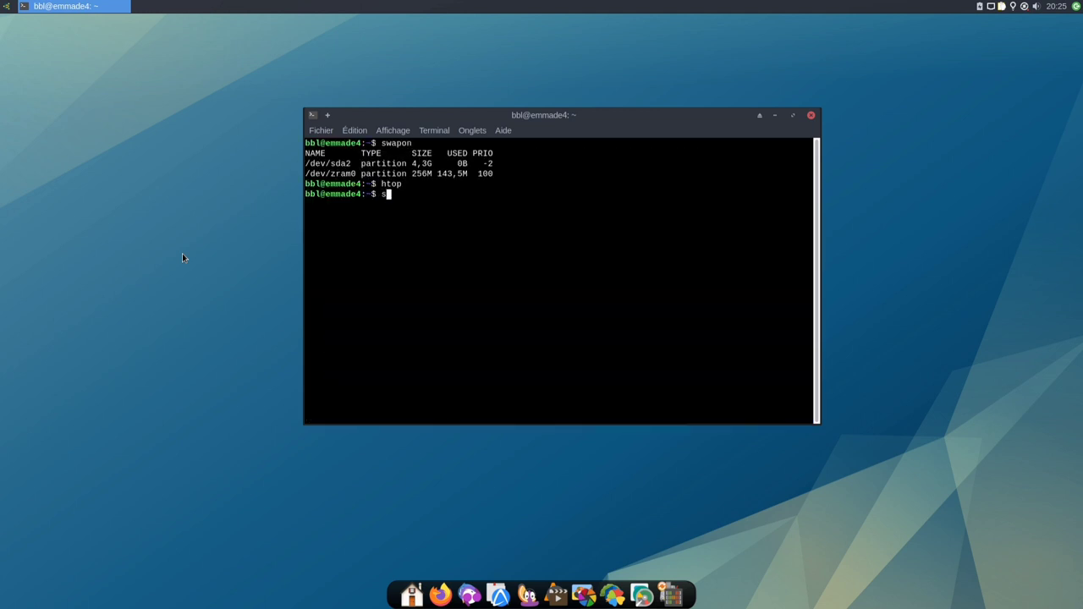
pyautogui.write('t')
pyautogui.press('Return')
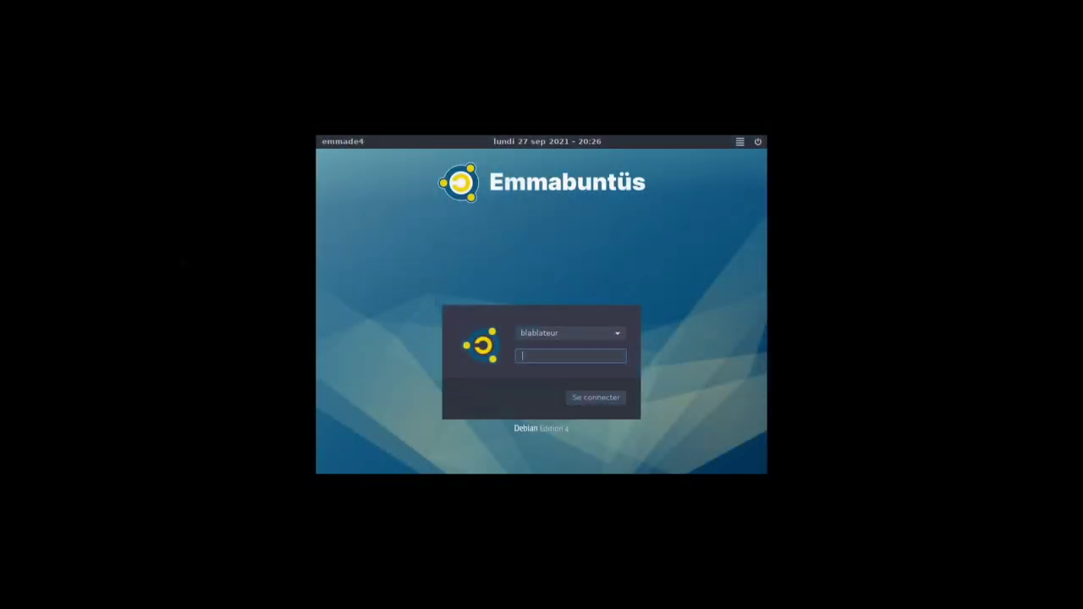
# - Log in with the account password and launch htop through the application search to check the memory use of the fresh session
pyautogui.write('xxxxx')
pyautogui.press('Return')
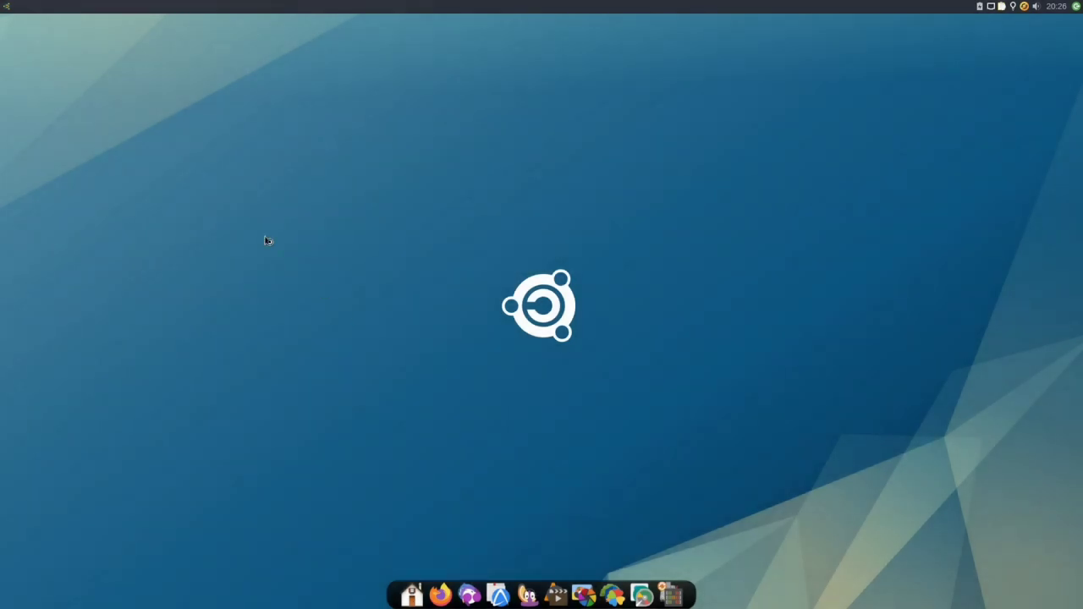
pyautogui.click(8, 8)
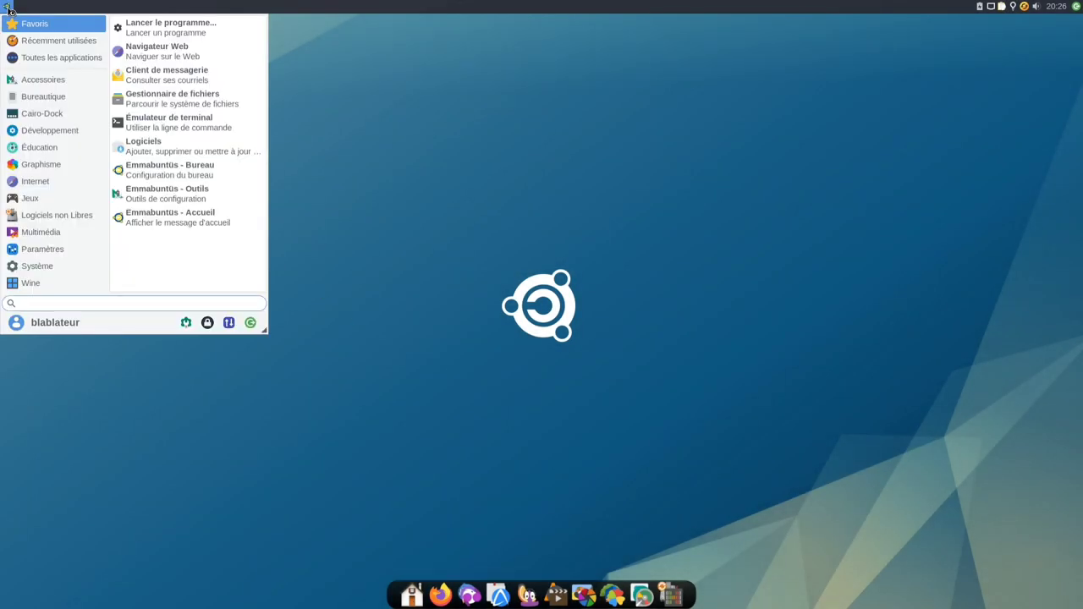
pyautogui.write('htop')
pyautogui.press('Return')
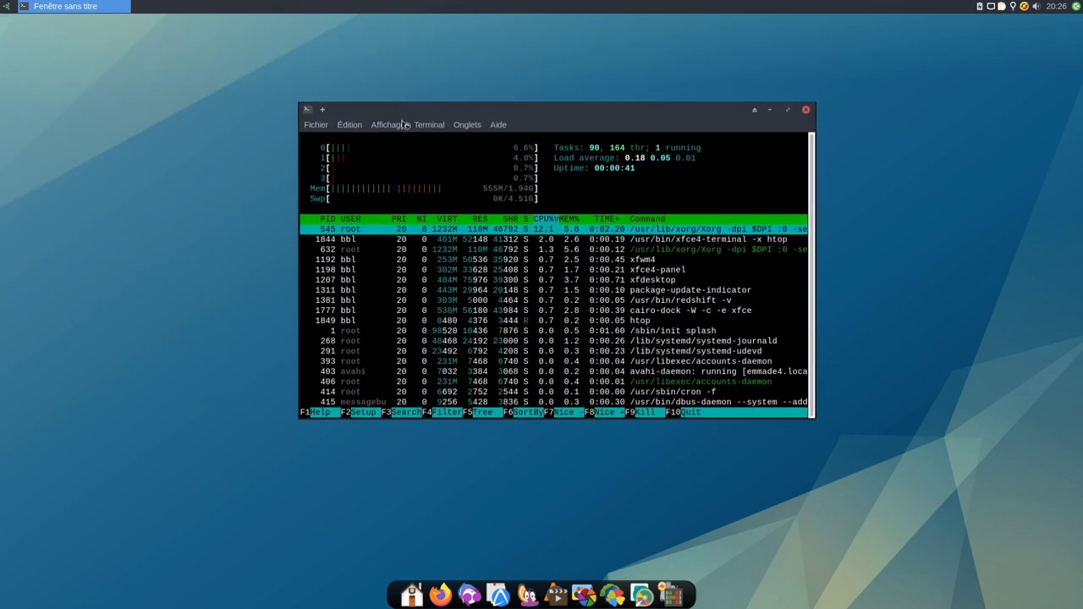
# - Enlarge the htop terminal's text by two zoom levels and move its window toward the desktop's upper-left area
pyautogui.click(405, 125)
pyautogui.click(385, 209)
pyautogui.click(390, 126)
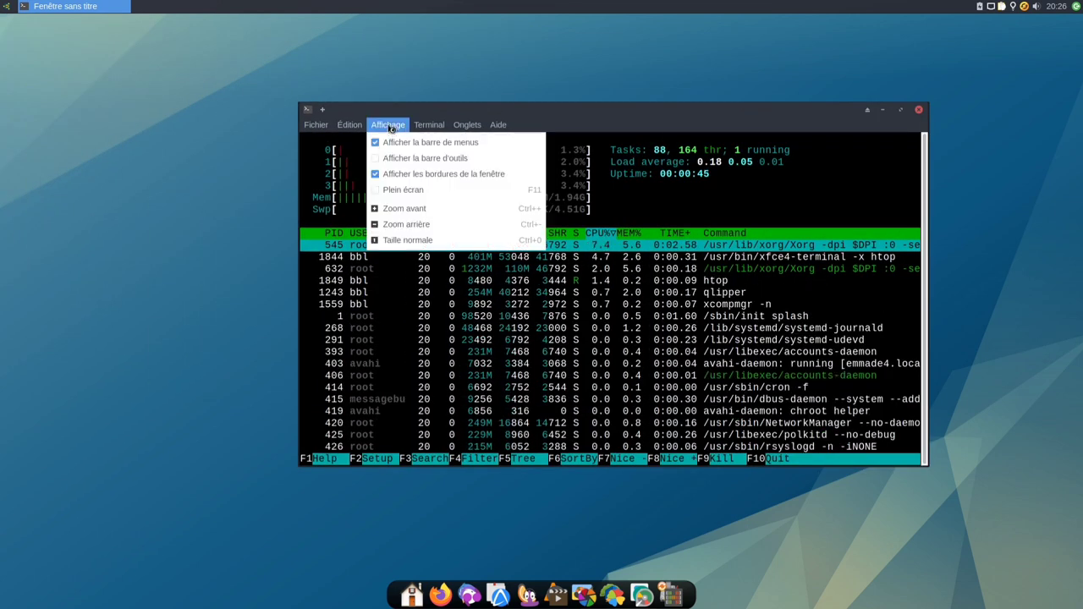
pyautogui.click(411, 210)
pyautogui.moveTo(549, 104); pyautogui.dragTo(481, 68)
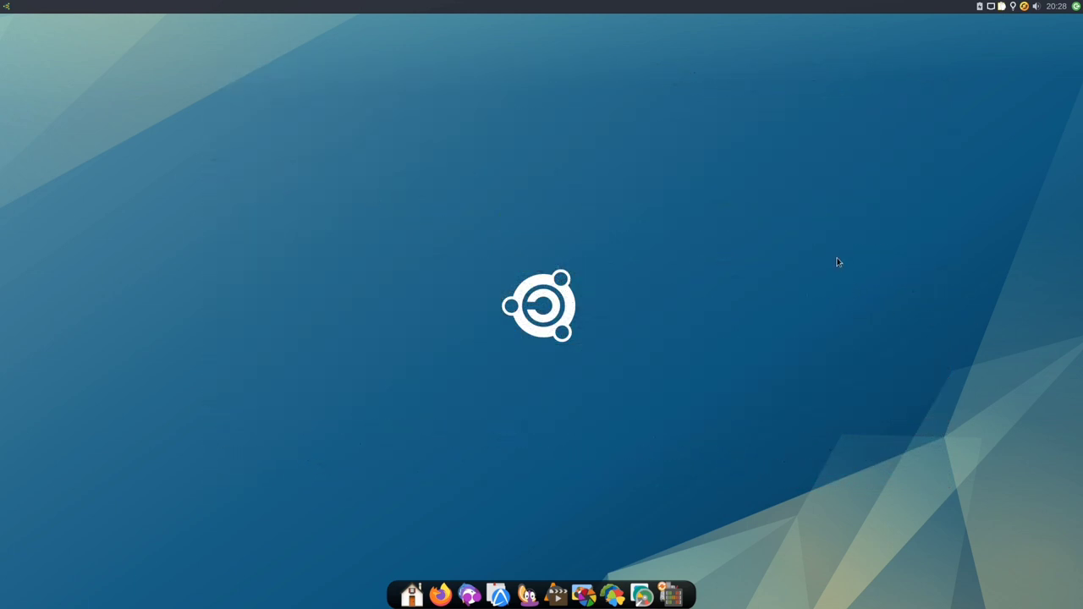
# - Log out of the current session, select the Bureau LXQt session and log in with the account password
pyautogui.click(1076, 7)
pyautogui.click(458, 276)
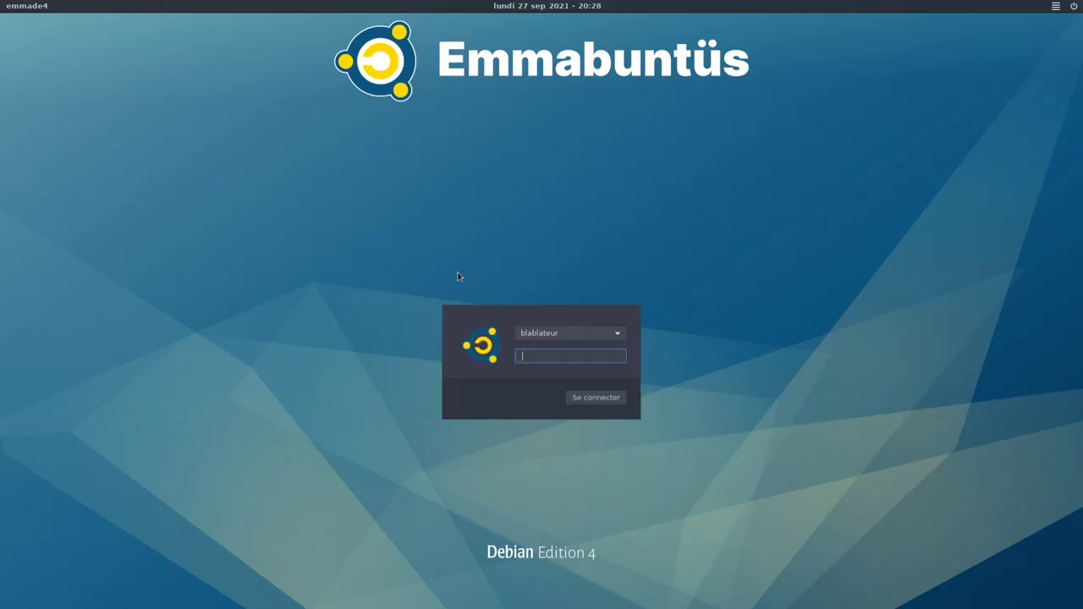
pyautogui.click(1057, 7)
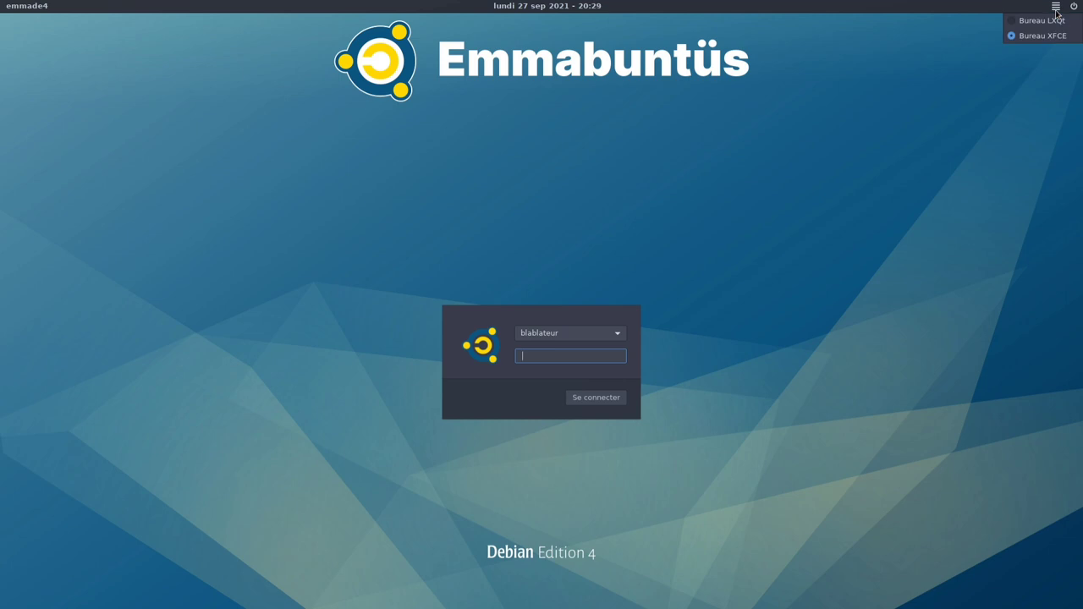
pyautogui.click(1055, 22)
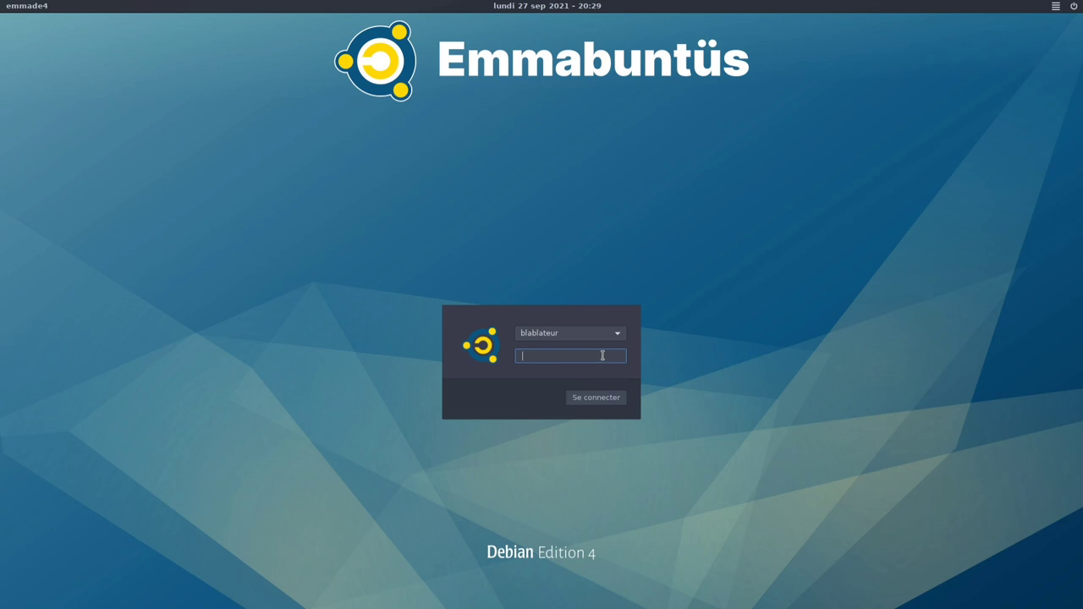
pyautogui.write('******')
pyautogui.press('Return')
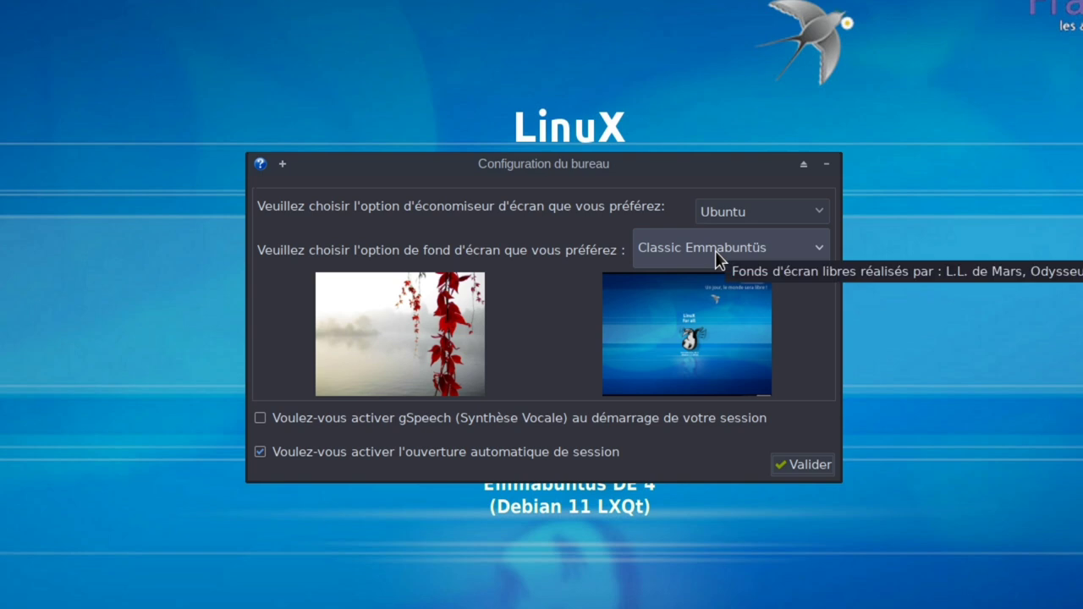
# - Set the desktop wallpaper to Emmabuntus-Ice and validate the first desktop configuration dialog
pyautogui.click(716, 251)
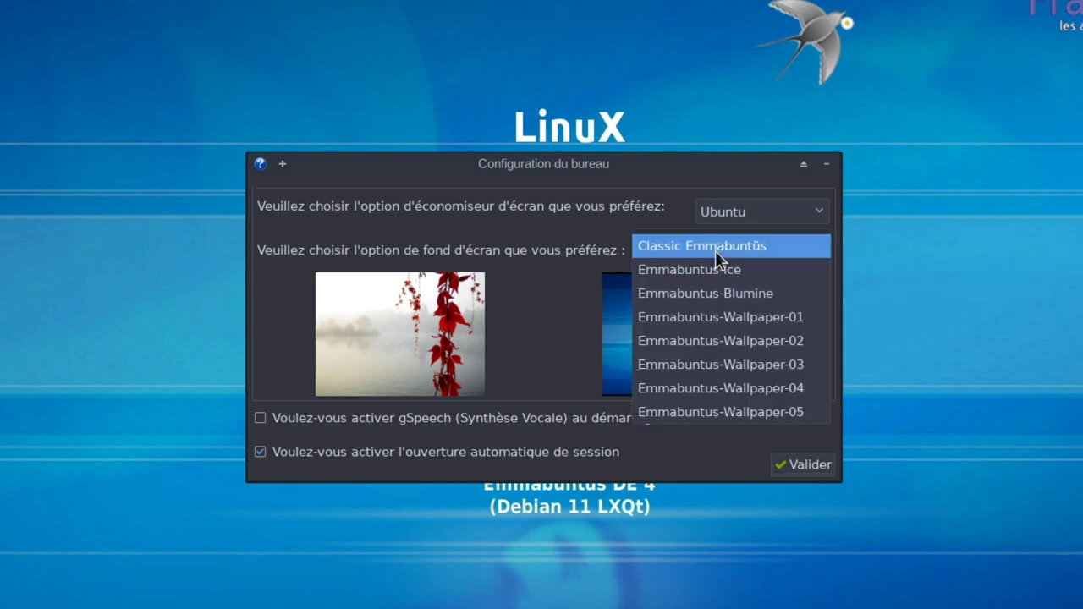
pyautogui.click(719, 269)
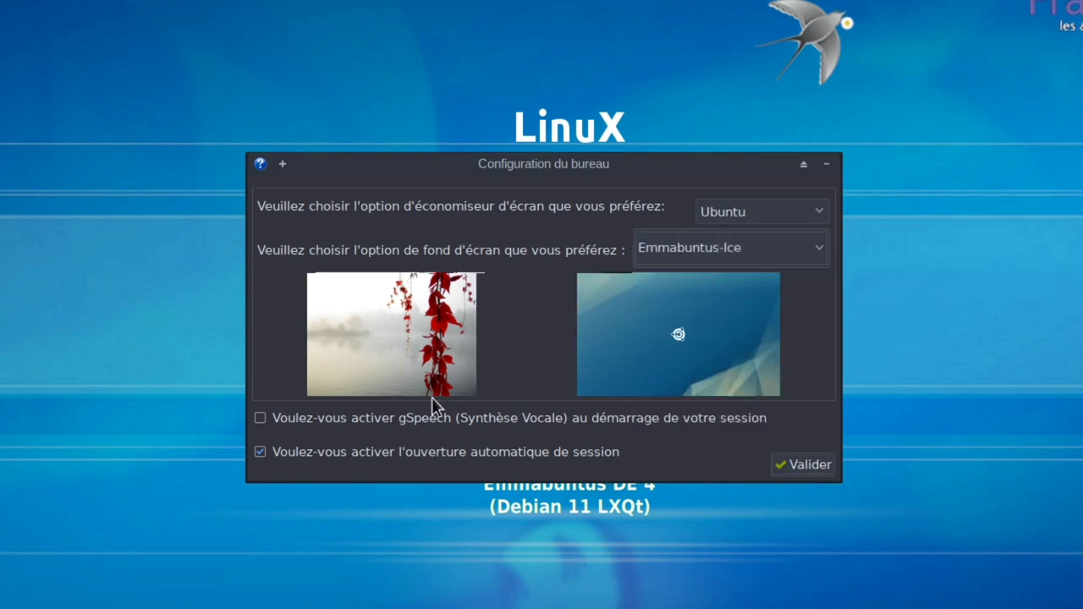
pyautogui.click(804, 465)
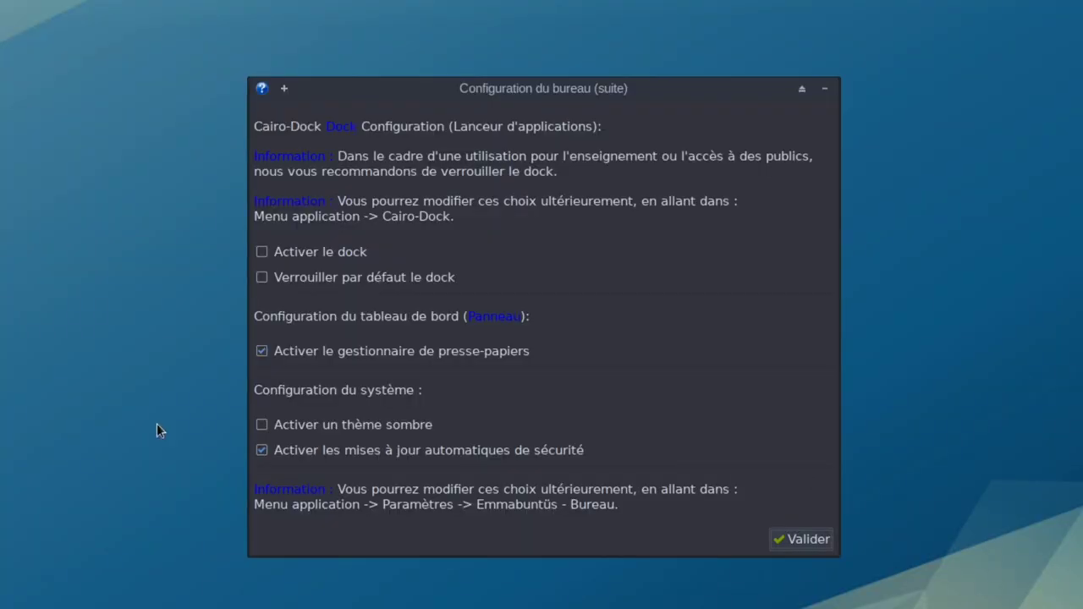
# - Enable the dock, its default locking and the dark theme, and validate the second desktop configuration dialog
pyautogui.click(296, 251)
pyautogui.click(295, 276)
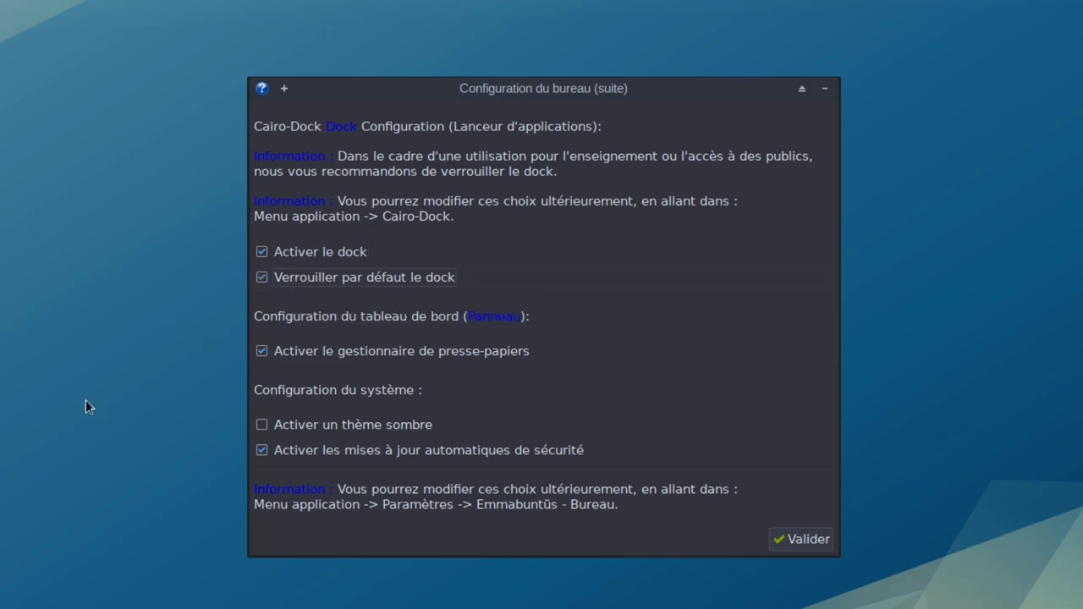
pyautogui.click(264, 425)
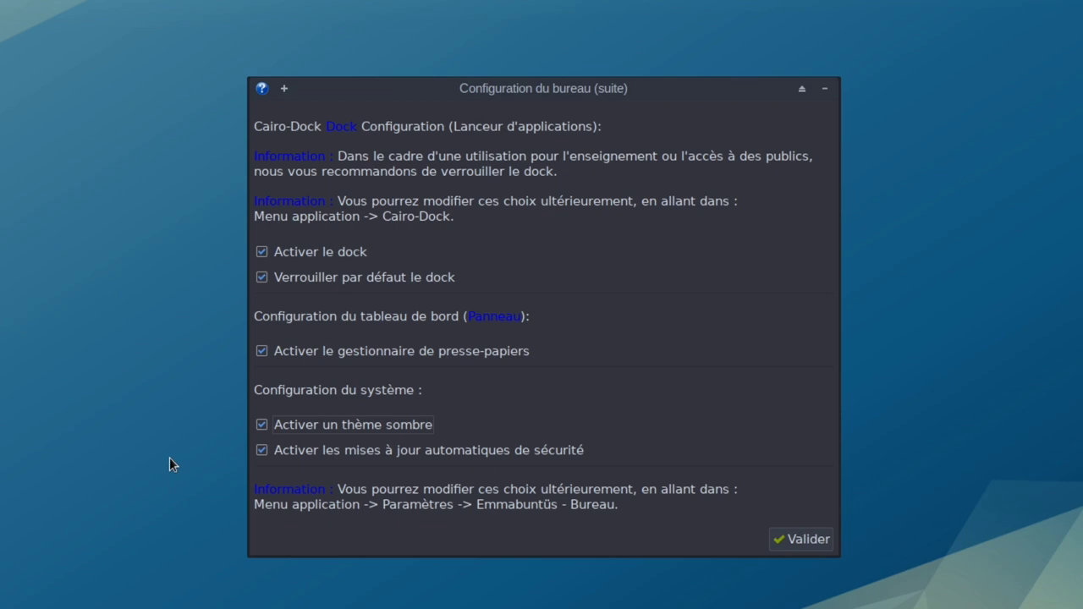
pyautogui.click(808, 544)
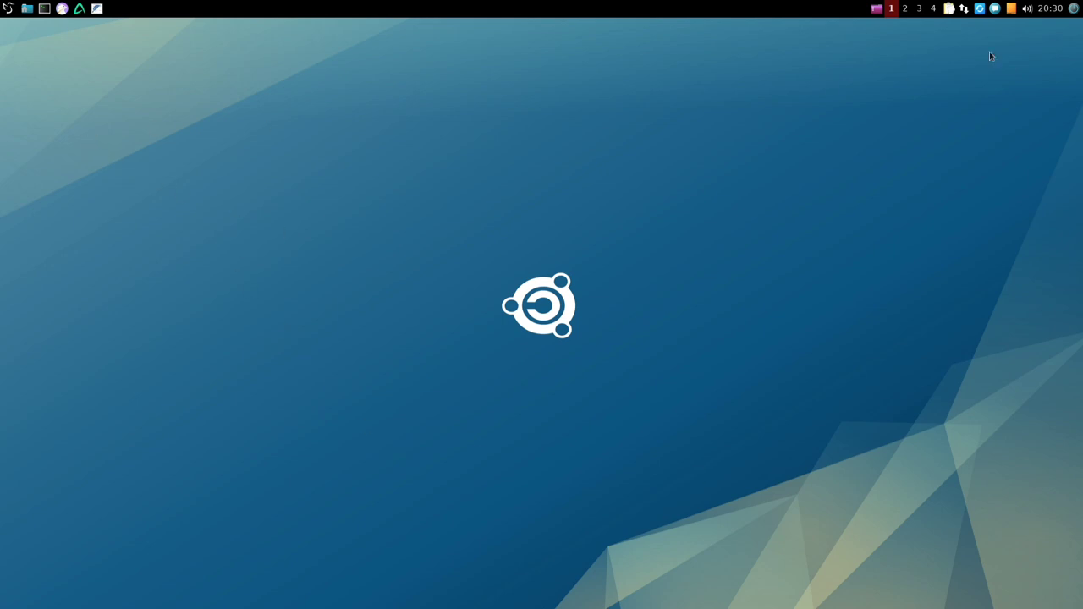
# - Log out, log back in to LXQt with the account password and accept the Complète dock version
pyautogui.click(1073, 7)
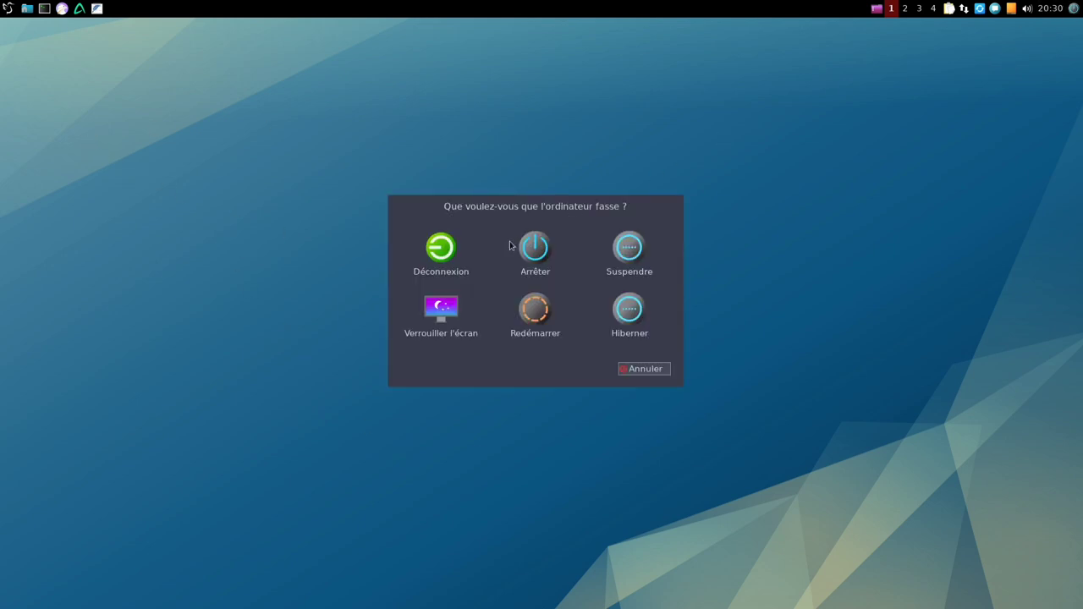
pyautogui.click(440, 261)
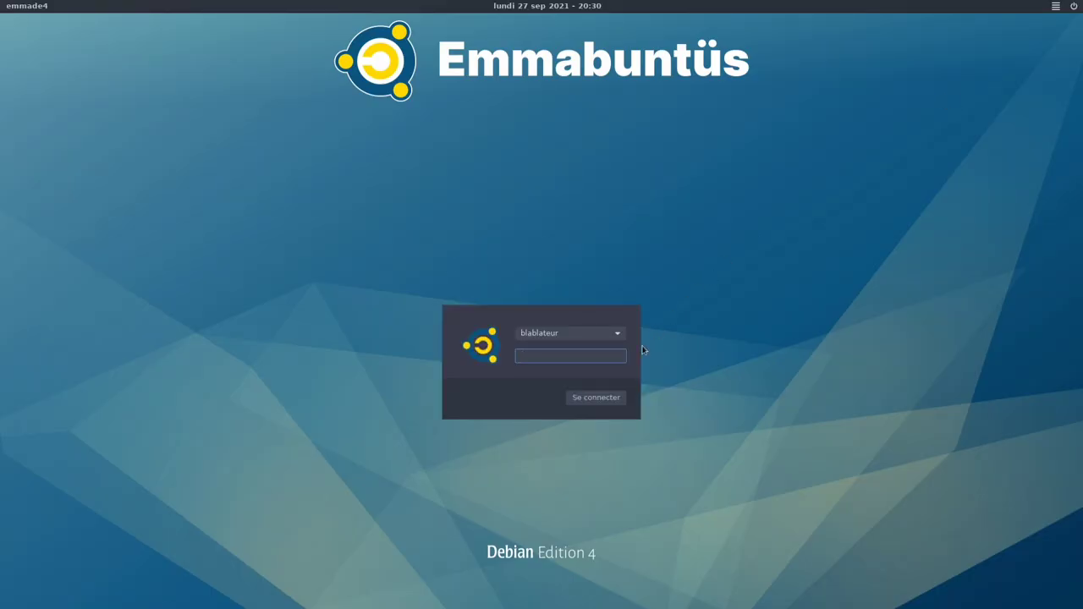
pyautogui.click(1055, 6)
pyautogui.click(653, 255)
pyautogui.click(581, 356)
pyautogui.write('******')
pyautogui.press('Return')
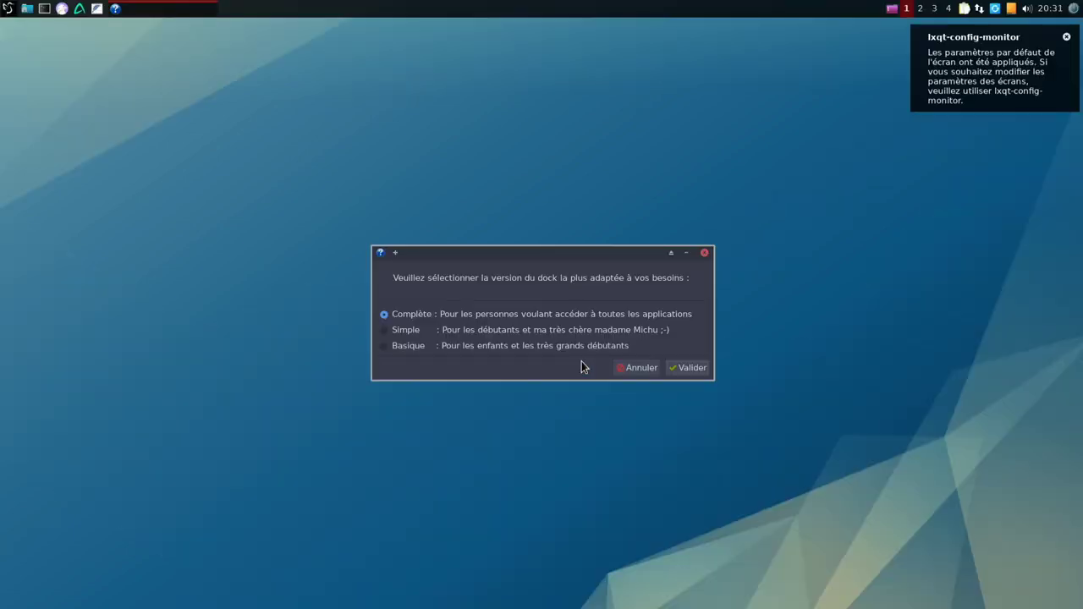
pyautogui.click(694, 367)
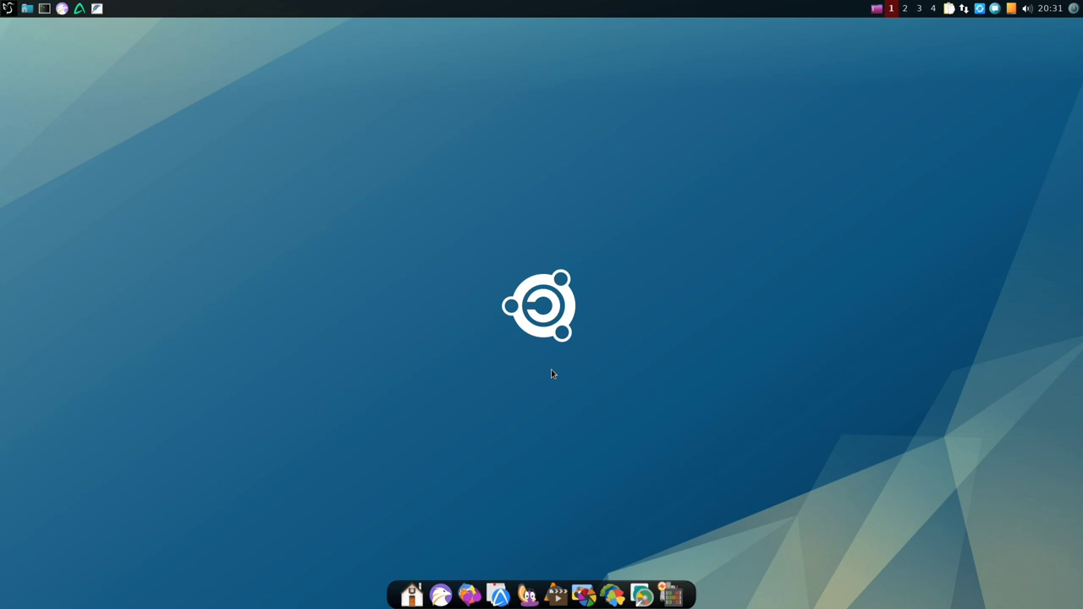
# - Restart the LXQt session by logging out and entering the account password again, and briefly open the application menu
pyautogui.click(1073, 7)
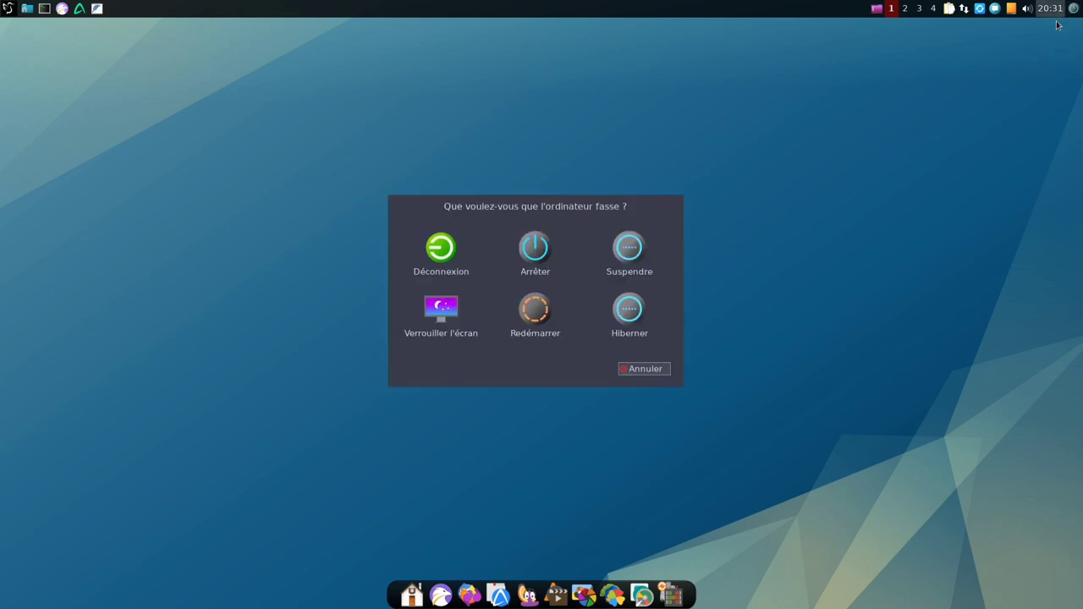
pyautogui.click(446, 247)
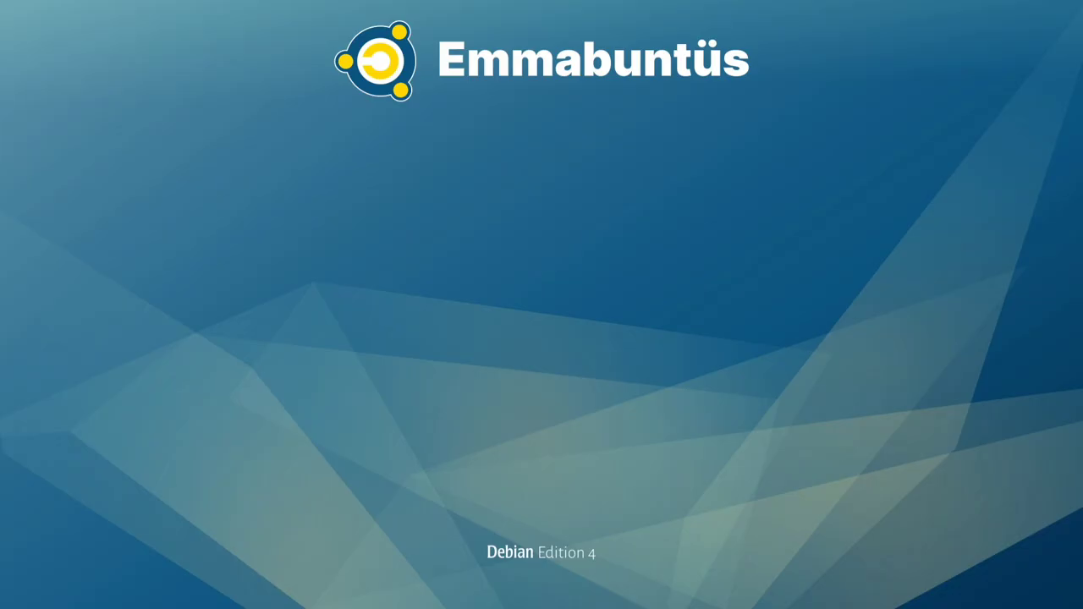
pyautogui.write('•')
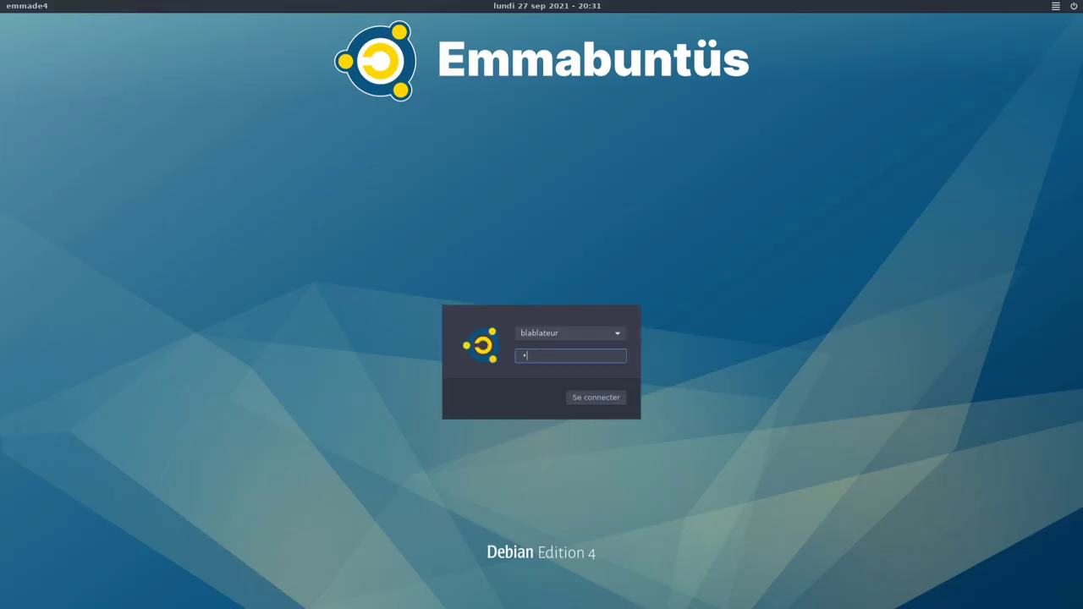
pyautogui.write('•••••')
pyautogui.press('Return')
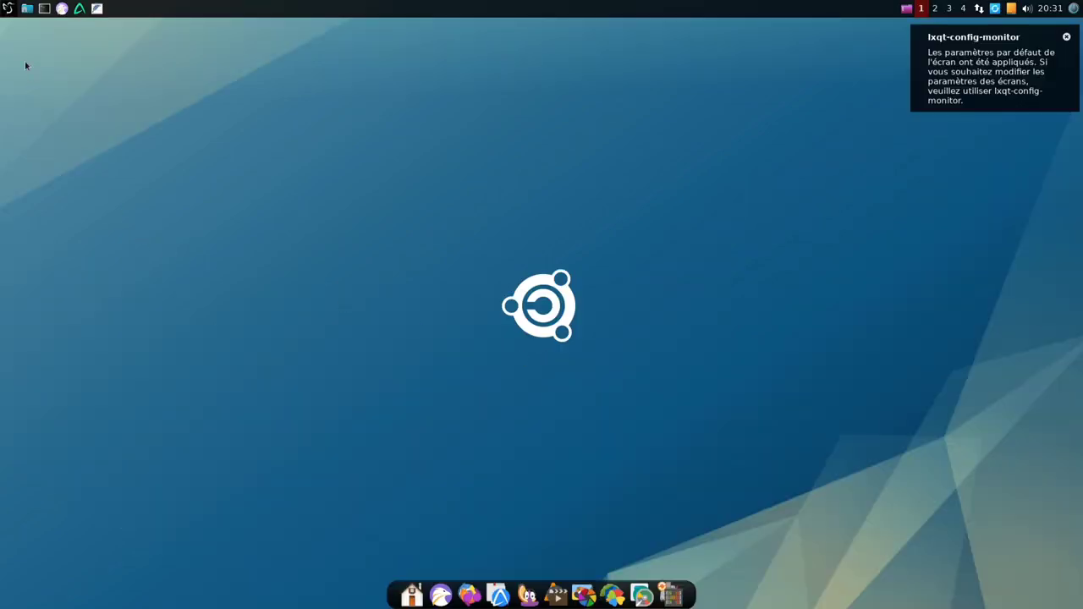
pyautogui.click(7, 11)
pyautogui.click(8, 10)
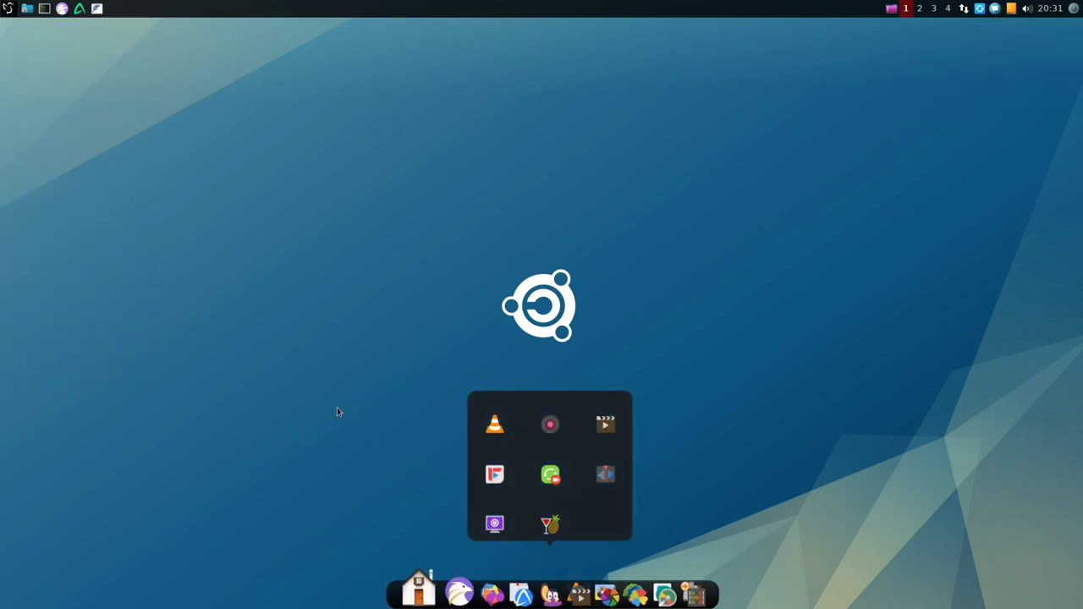
# - Log out of LXQt, select the Bureau XFCE session and log in with the account password
pyautogui.click(1074, 9)
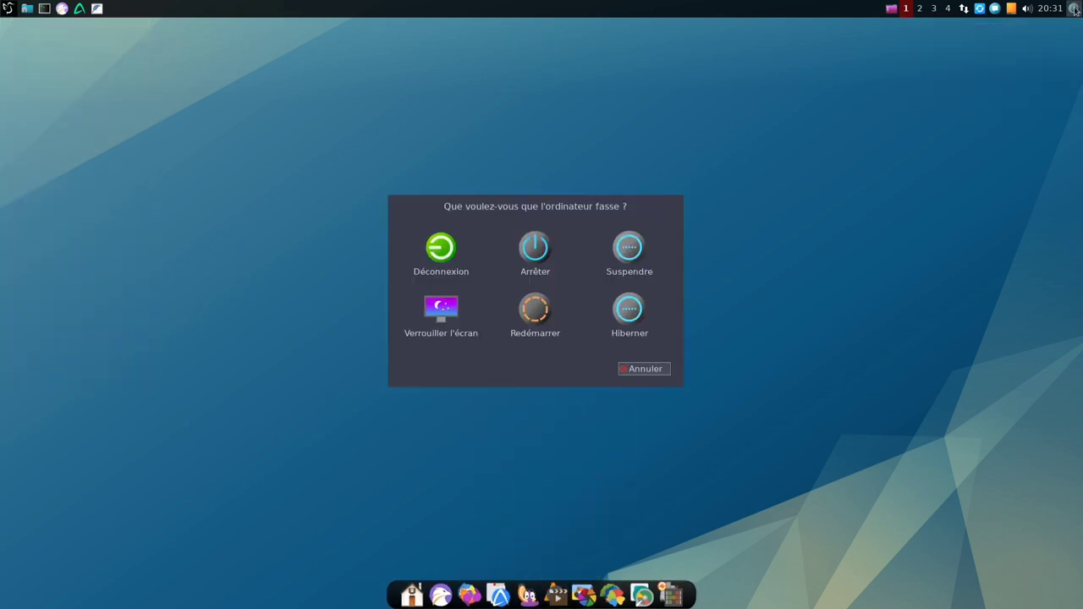
pyautogui.click(438, 247)
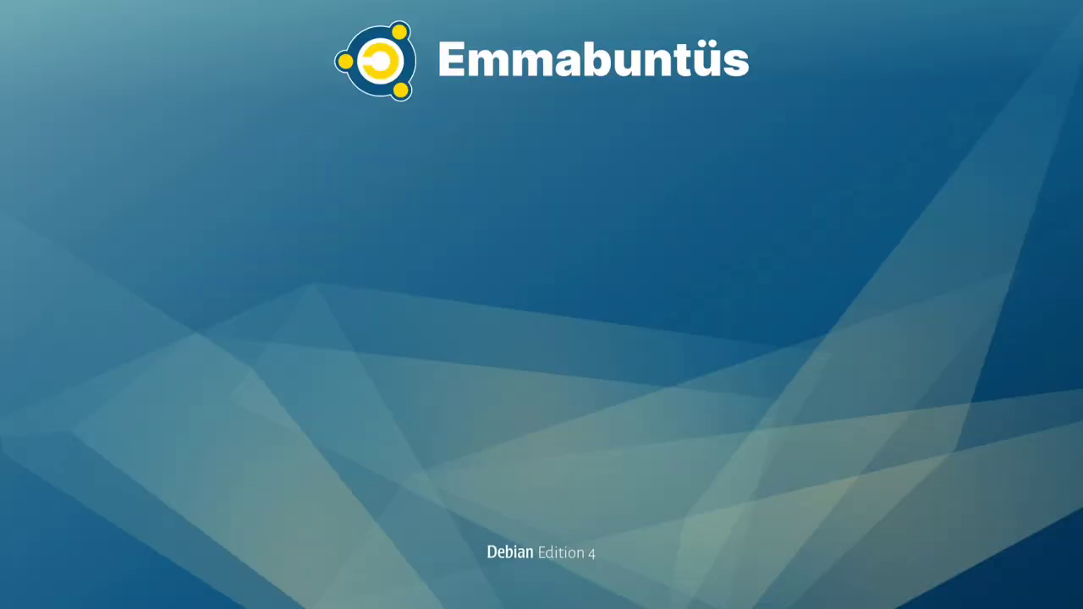
pyautogui.click(1056, 8)
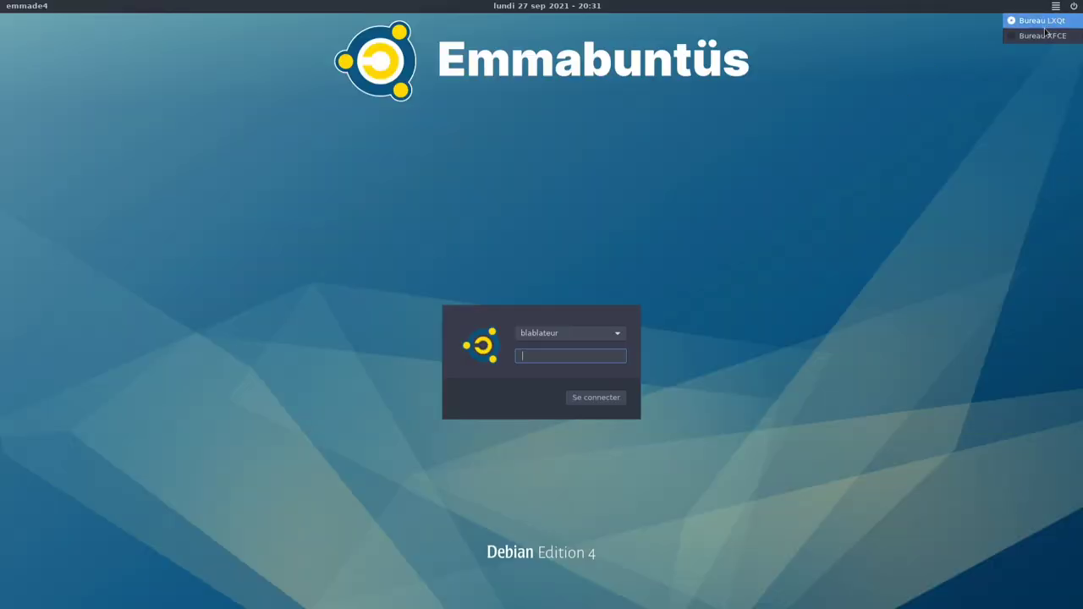
pyautogui.click(1047, 38)
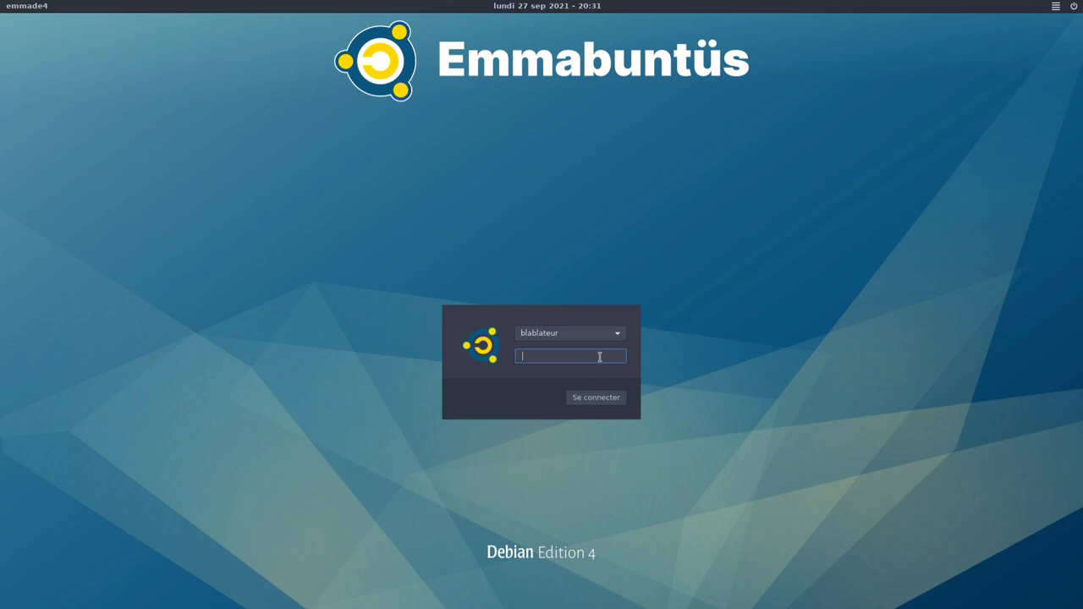
pyautogui.write('******')
pyautogui.press('Return')
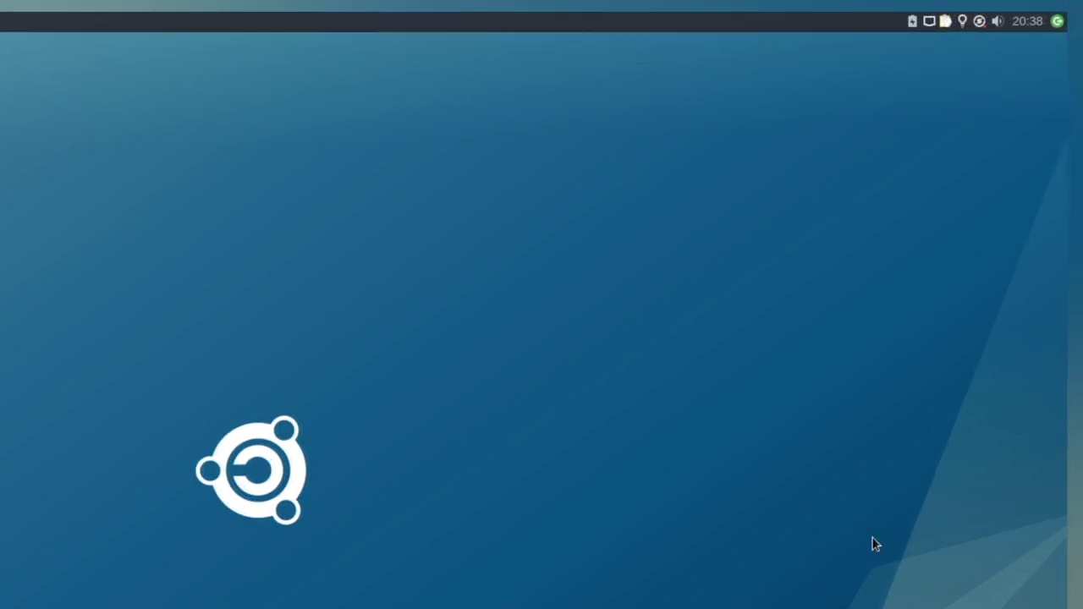
# - Examine the available package updates from the update indicator and close the update tool without installing them
pyautogui.click(980, 22)
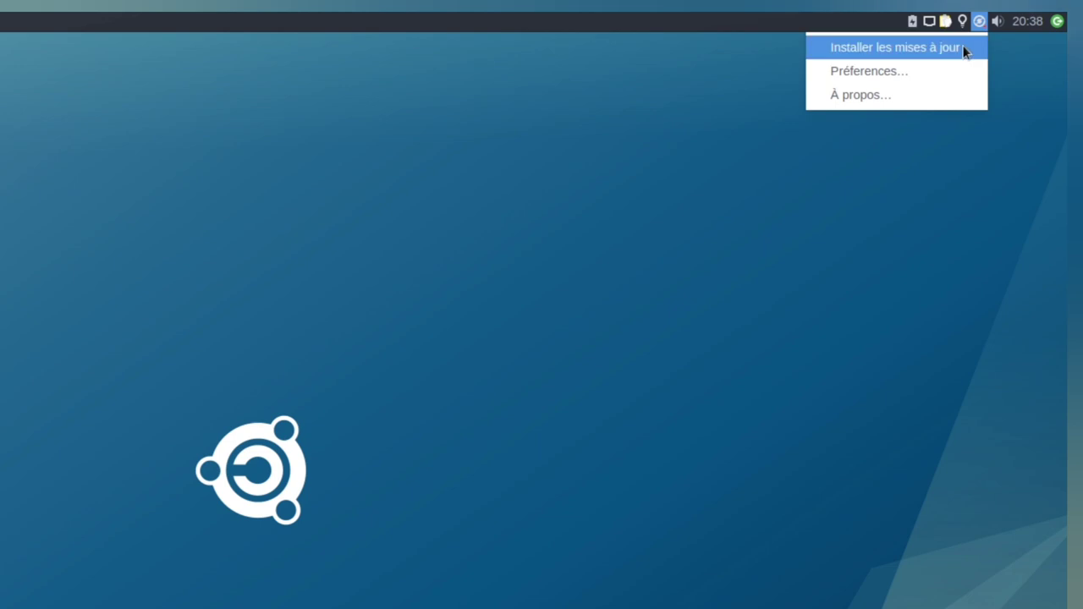
pyautogui.click(965, 49)
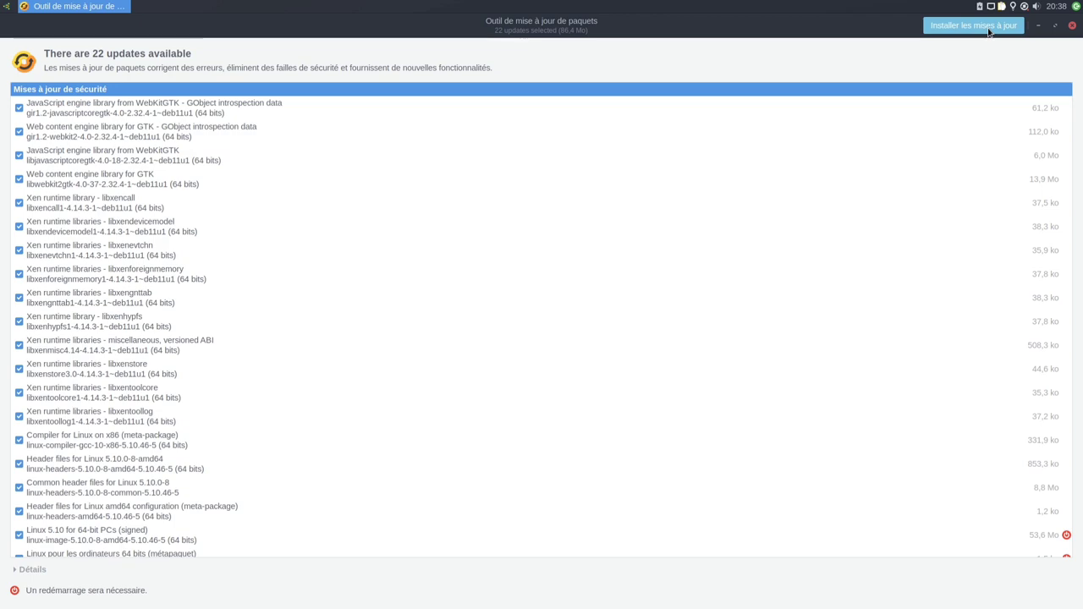
pyautogui.click(1072, 26)
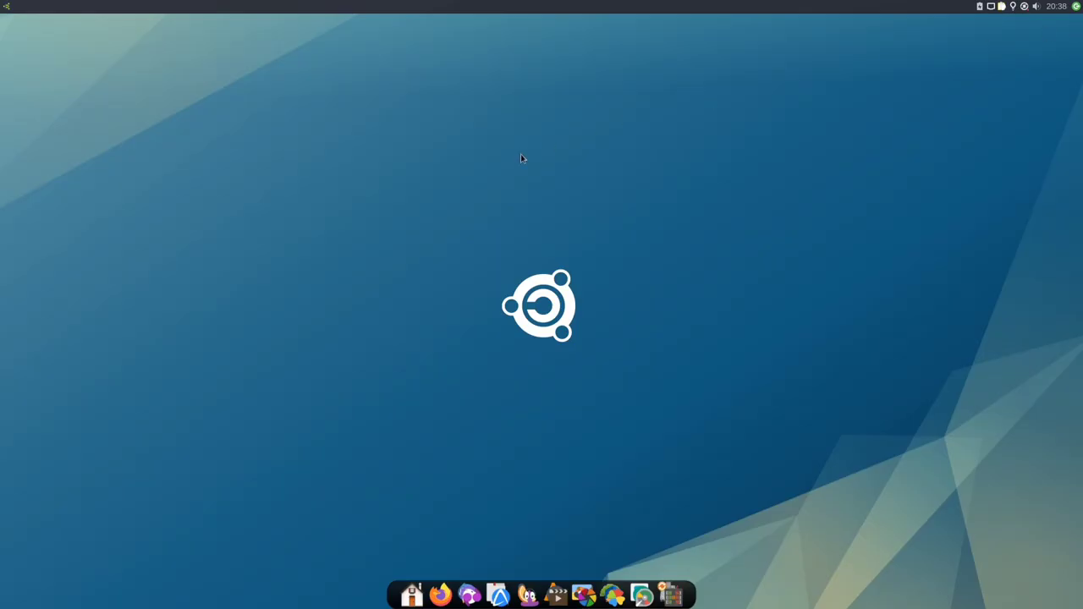
# - Open the Logiciels software centre by searching the applications for "logi"
pyautogui.click(7, 7)
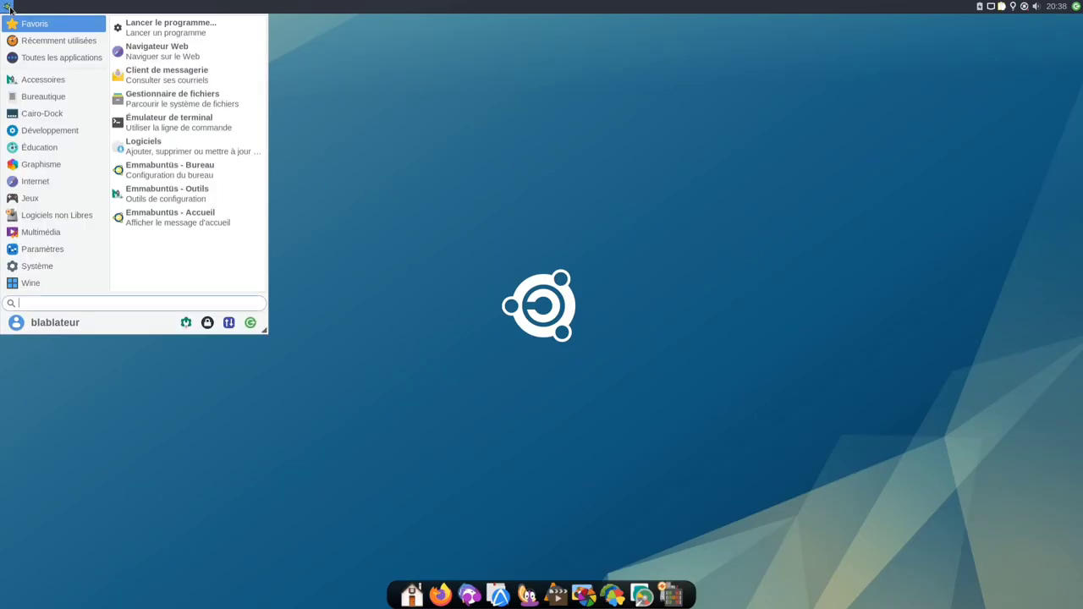
pyautogui.write('logi')
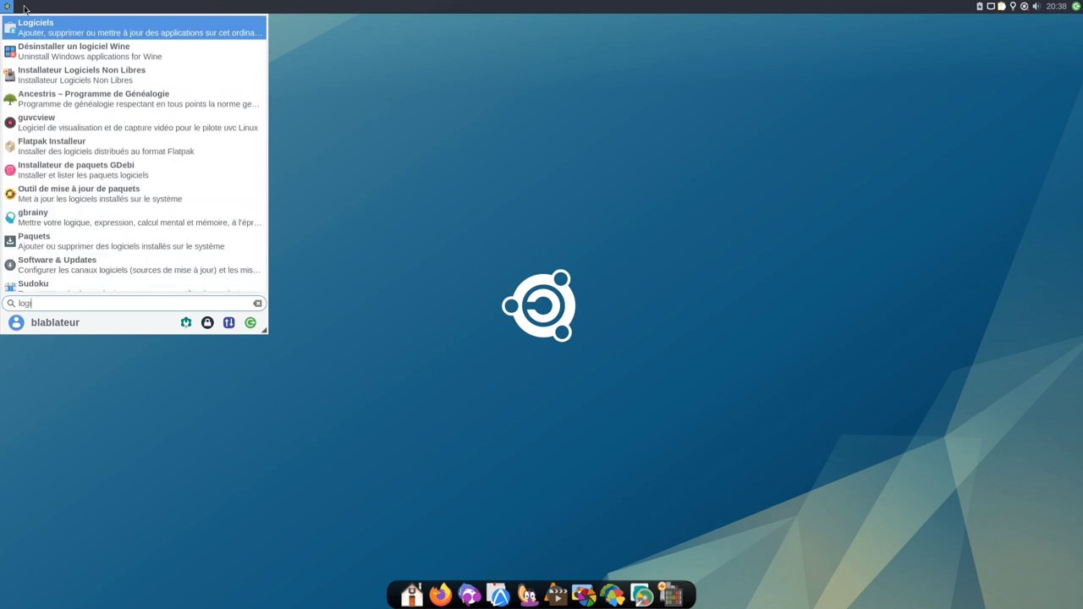
pyautogui.press('Return')
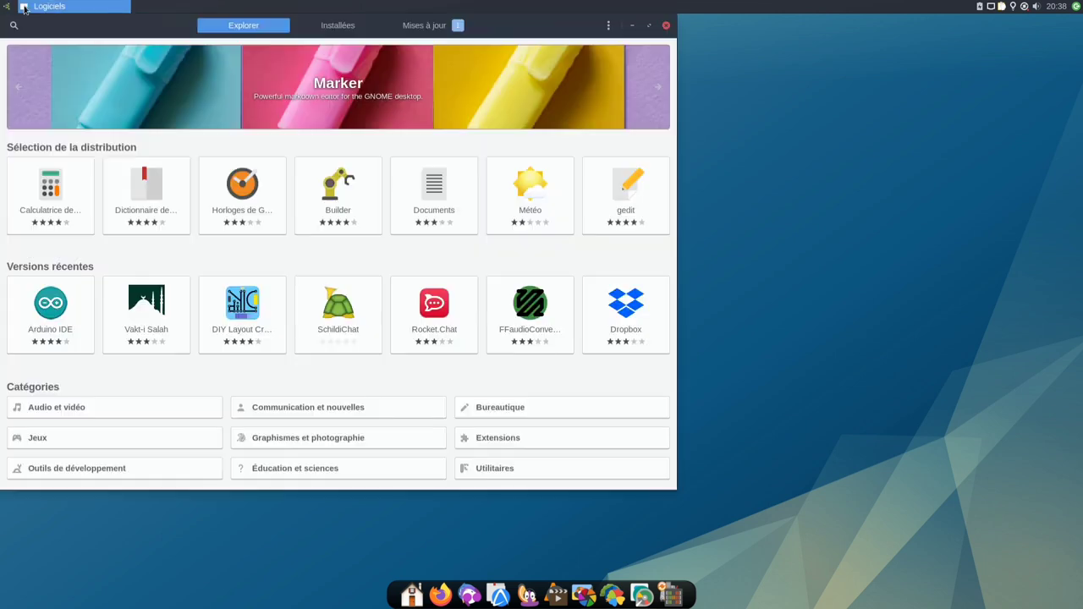
# - Check the pending updates in the Logiciels software centre and close it without downloading them
pyautogui.click(433, 26)
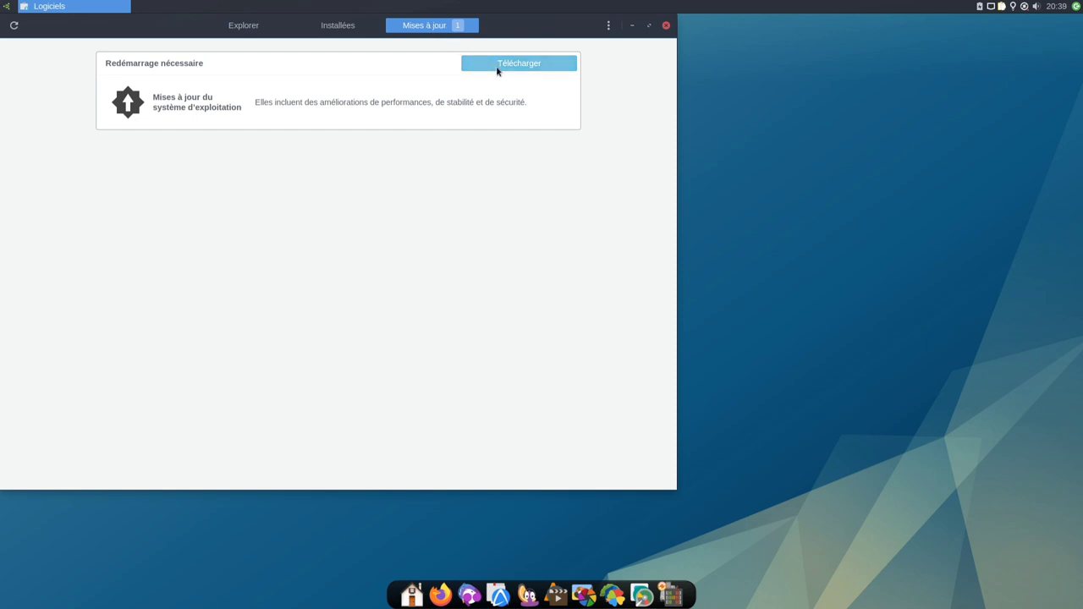
pyautogui.click(666, 27)
# - Open Synaptic by searching for "syn", authenticating with the account password, and view the installed packages that can be updated before closing it
pyautogui.click(7, 8)
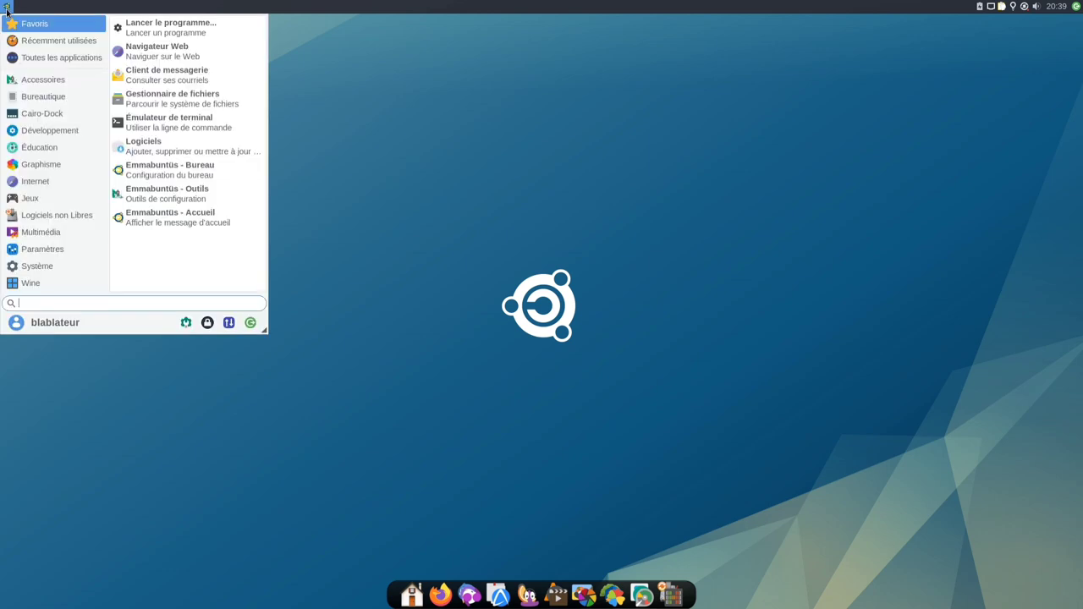
pyautogui.write('syn')
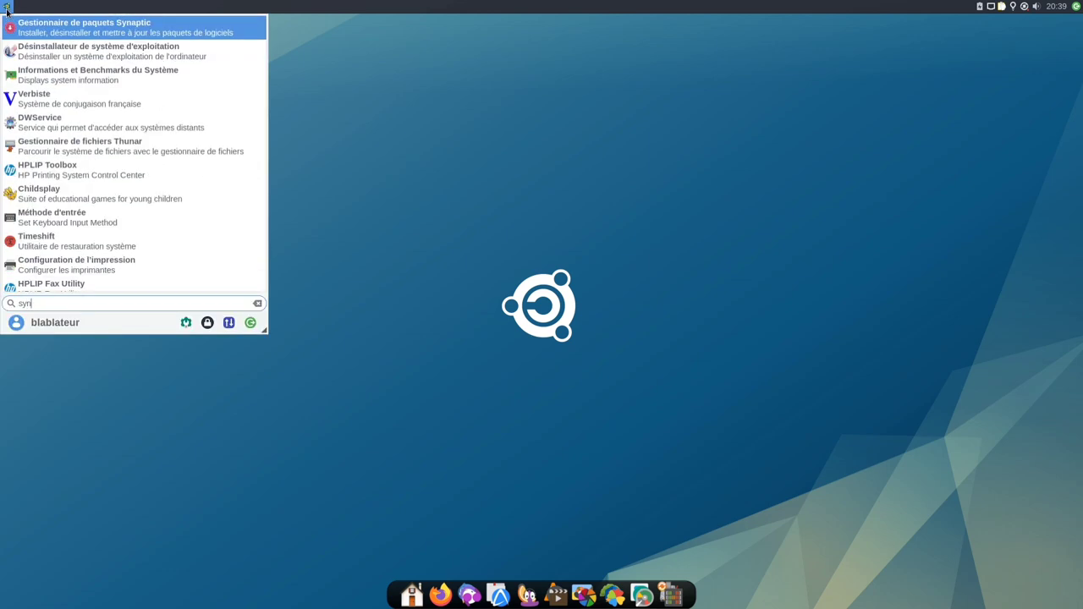
pyautogui.press('Return')
pyautogui.write('********')
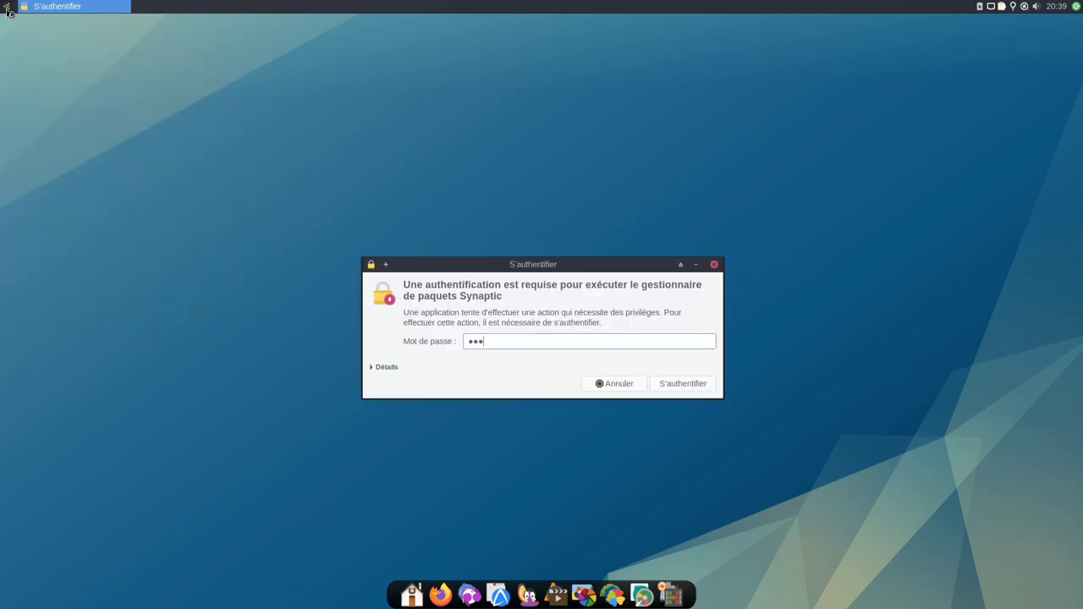
pyautogui.press('Return')
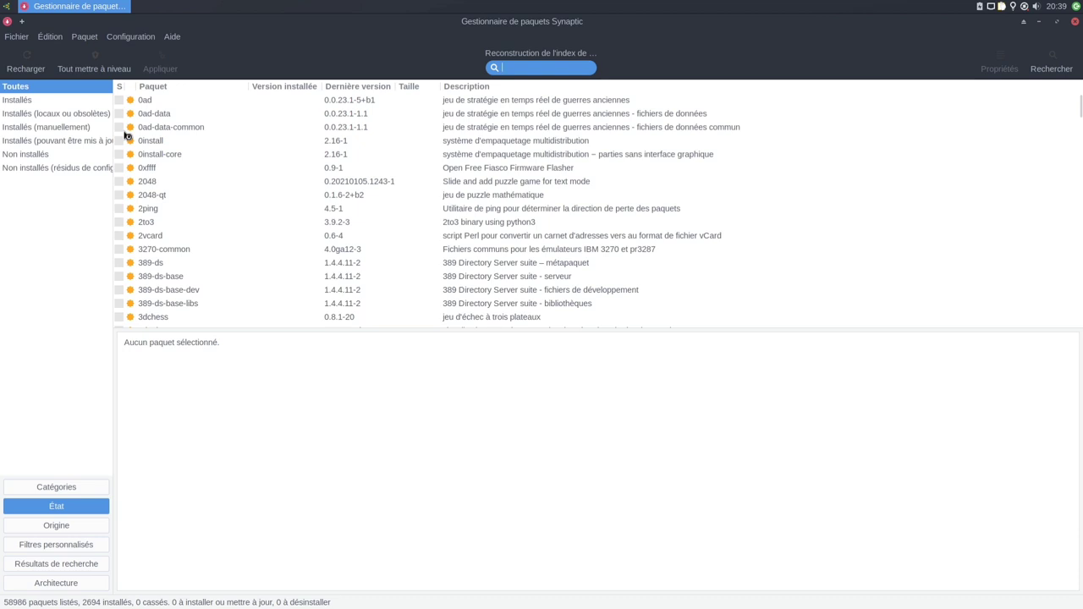
pyautogui.click(91, 143)
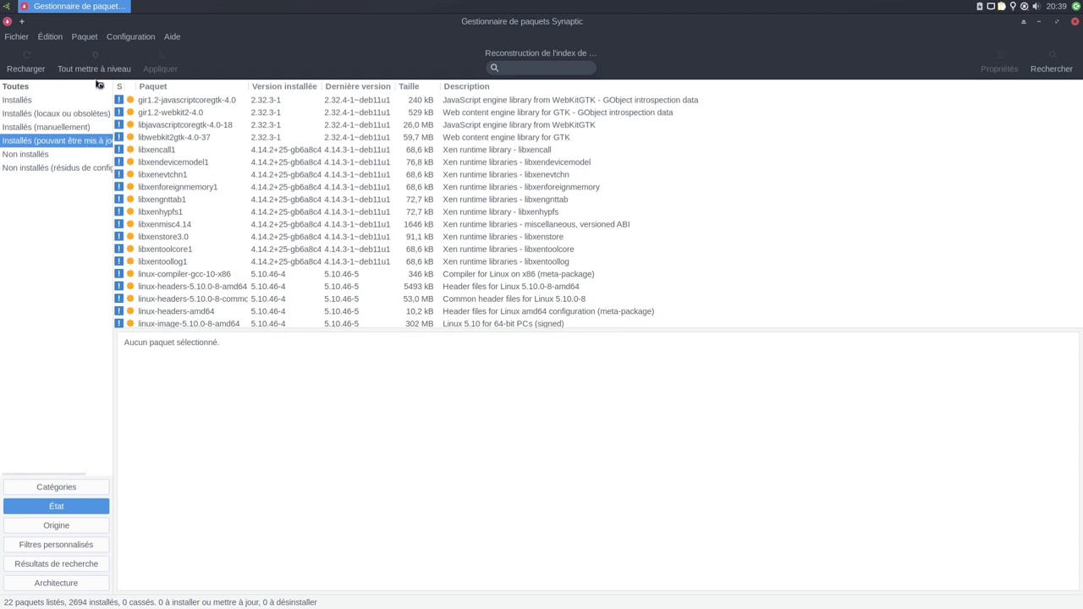
pyautogui.click(1075, 21)
# - Open a terminal through the application search and move its window towards the middle of the desktop
pyautogui.click(7, 7)
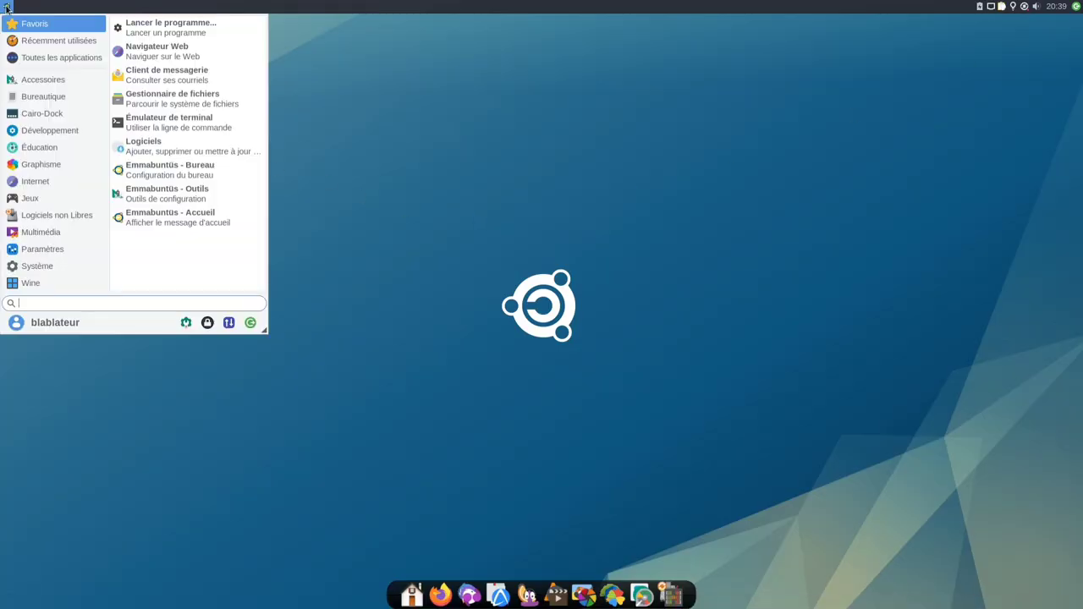
pyautogui.write('t')
pyautogui.press('Return')
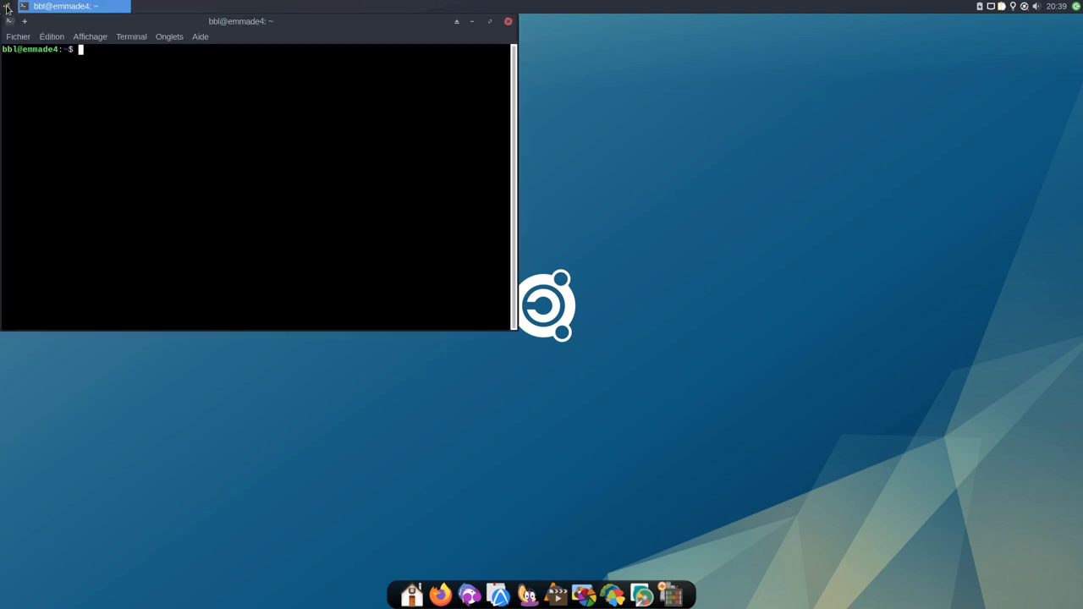
pyautogui.moveTo(213, 24); pyautogui.dragTo(479, 123)
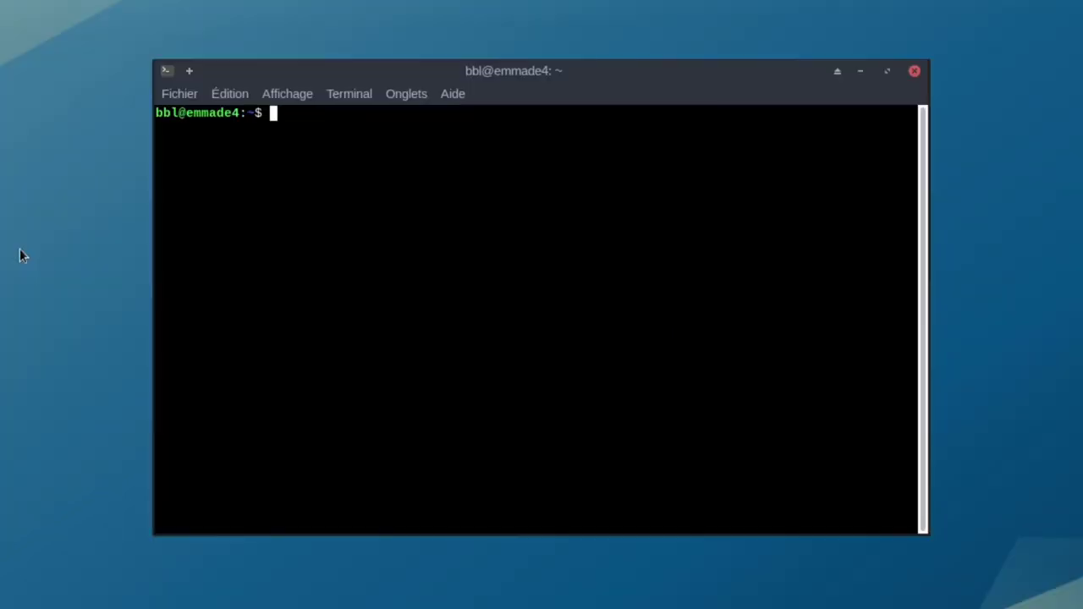
# - Update the system with "sudo apt update && sudo apt upgrade", entering the account password and accepting the package installation
pyautogui.write('sudo apt u')
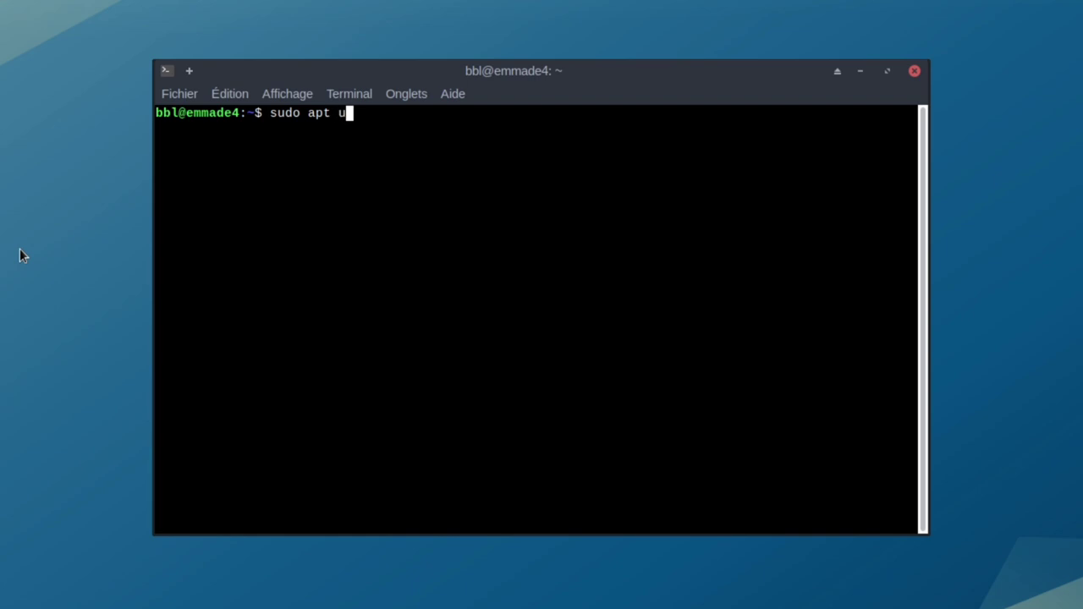
pyautogui.write('pdate && ')
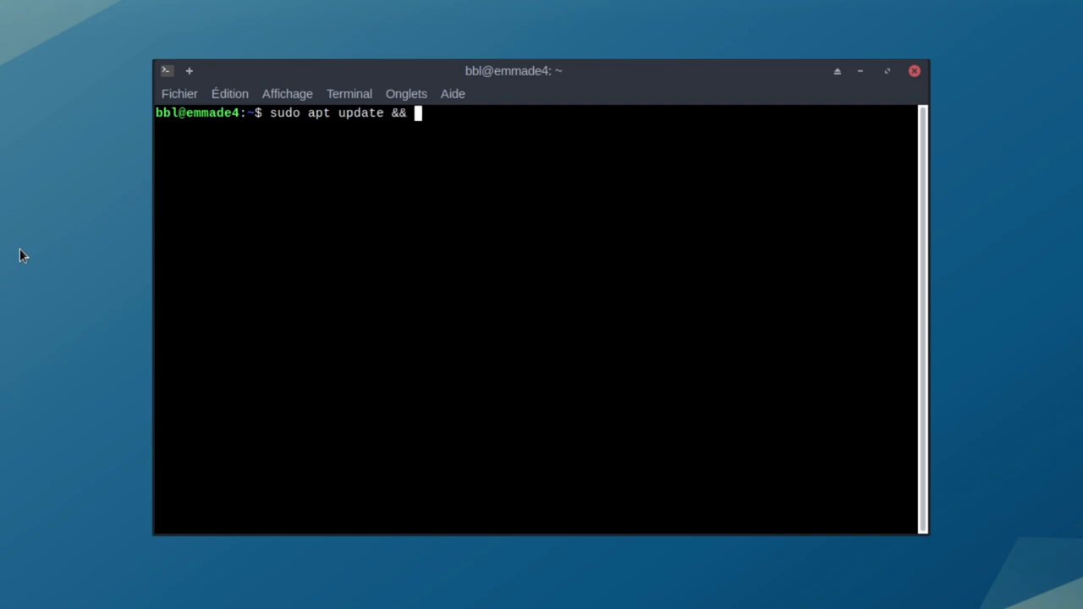
pyautogui.write('sudo apt upgrade')
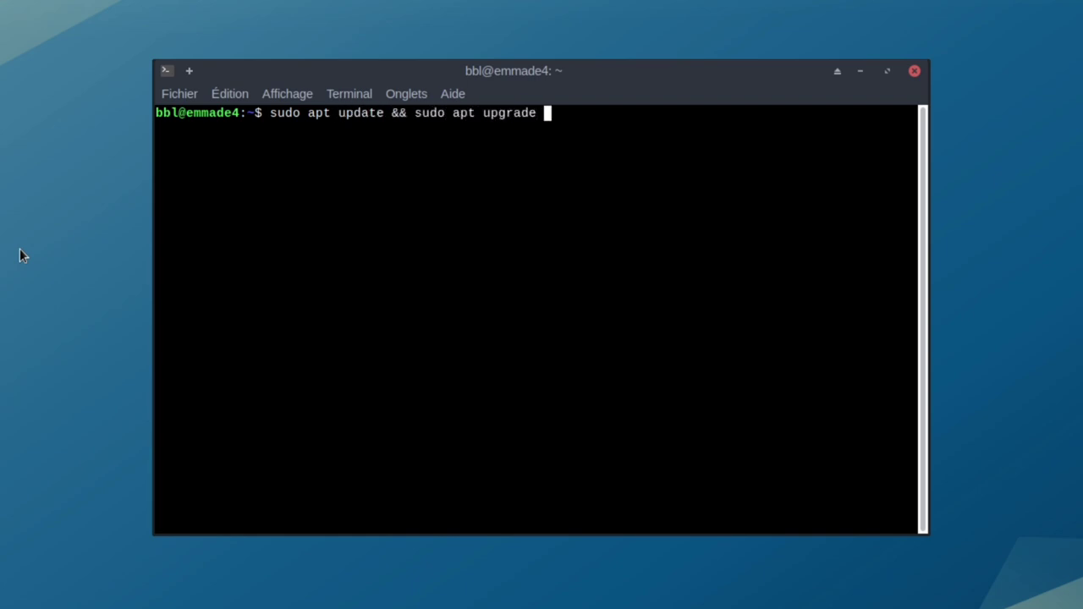
pyautogui.press('Return')
pyautogui.write('******')
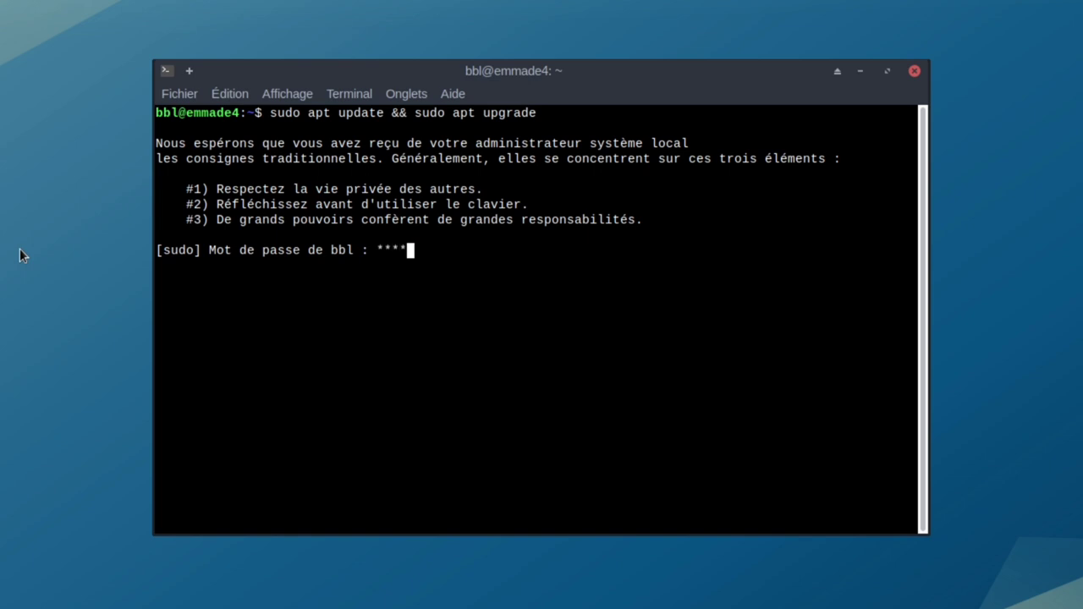
pyautogui.press('Return')
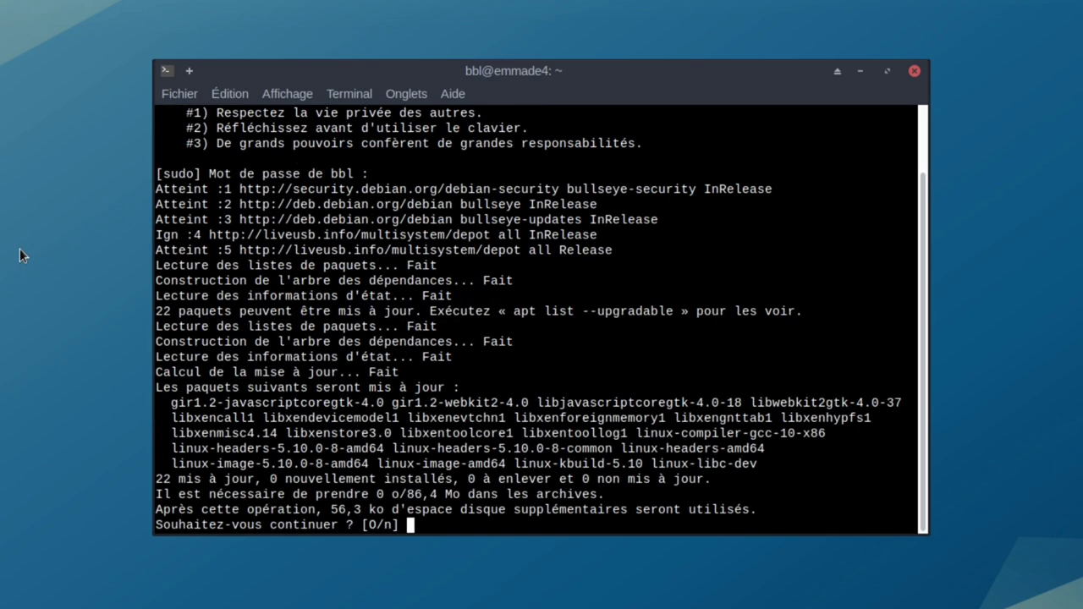
pyautogui.press('Return')
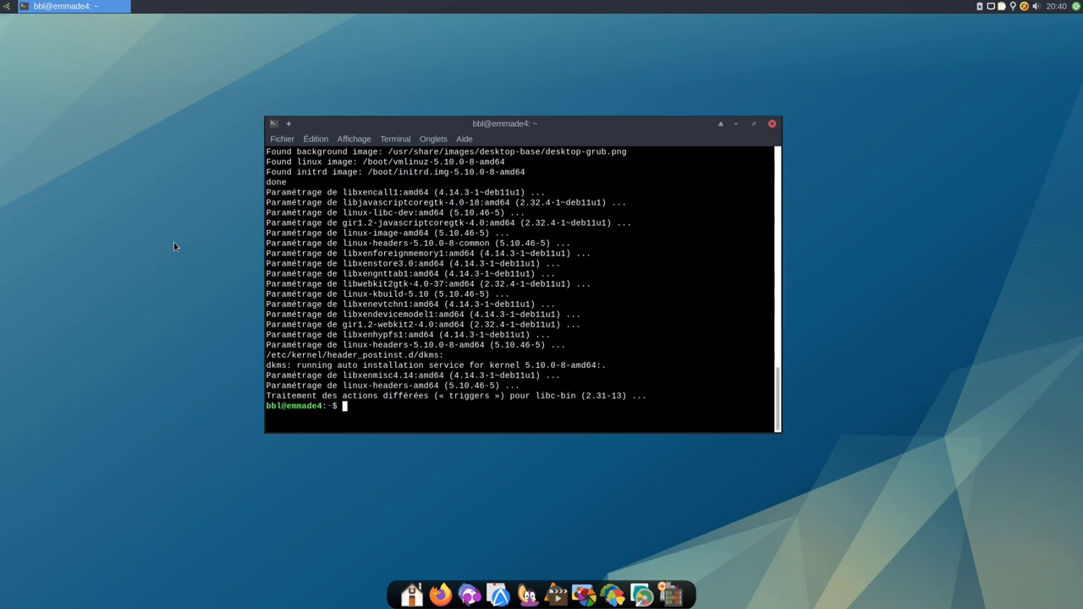
# - Check the update indicator's options for installing updates and dismiss them
pyautogui.click(1024, 6)
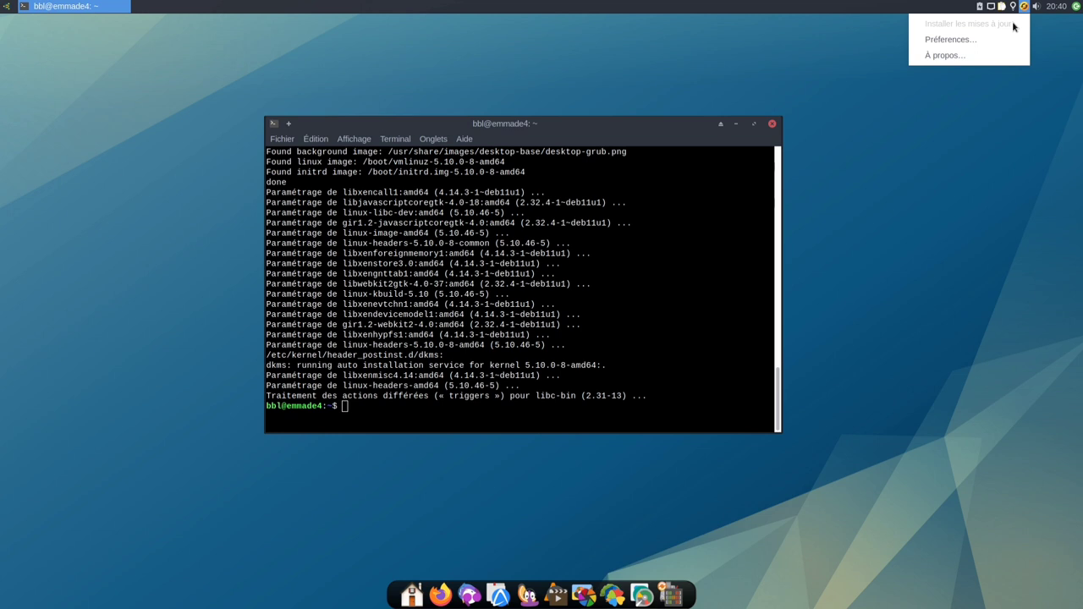
pyautogui.click(739, 69)
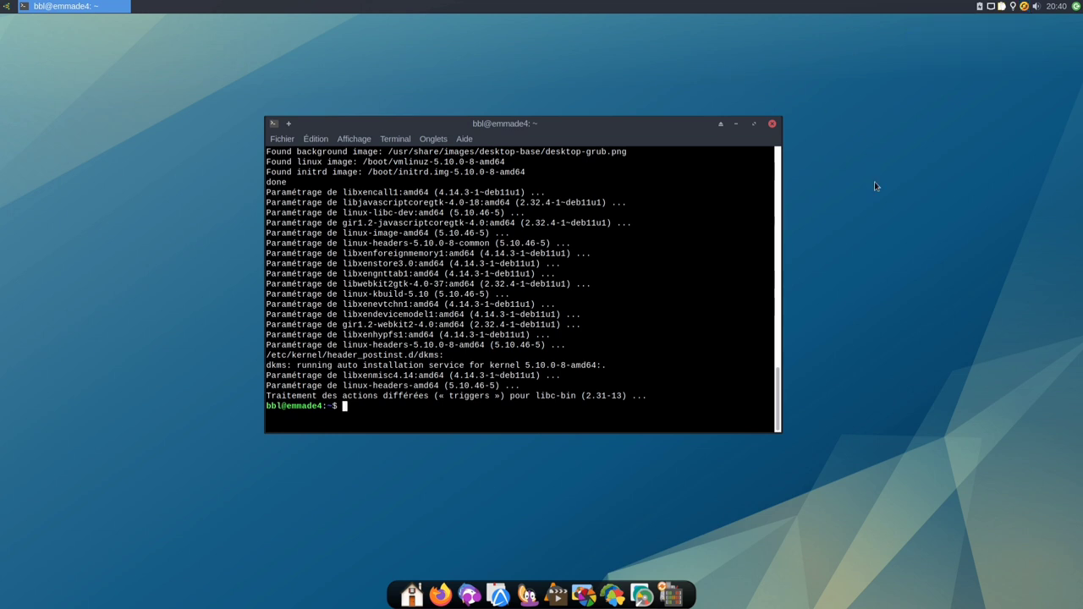